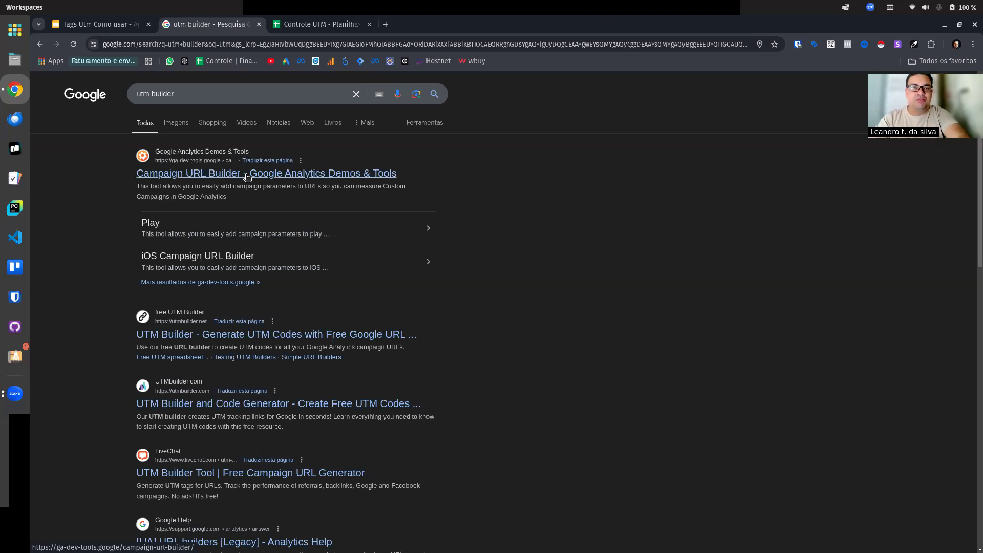
Step: Open Google's Campaign URL Builder from the search results and clear the prefilled website URL
click(246, 177)
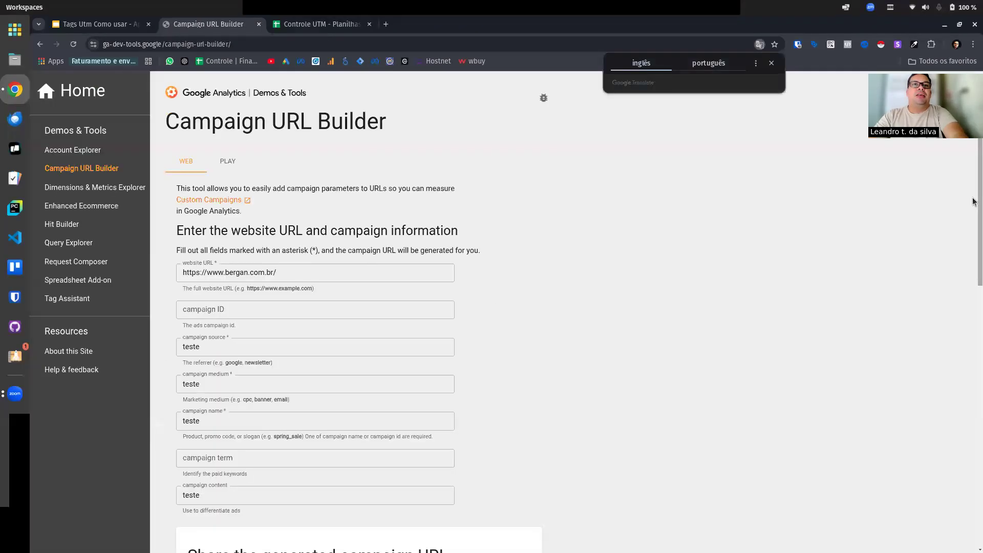
triple_click(308, 271)
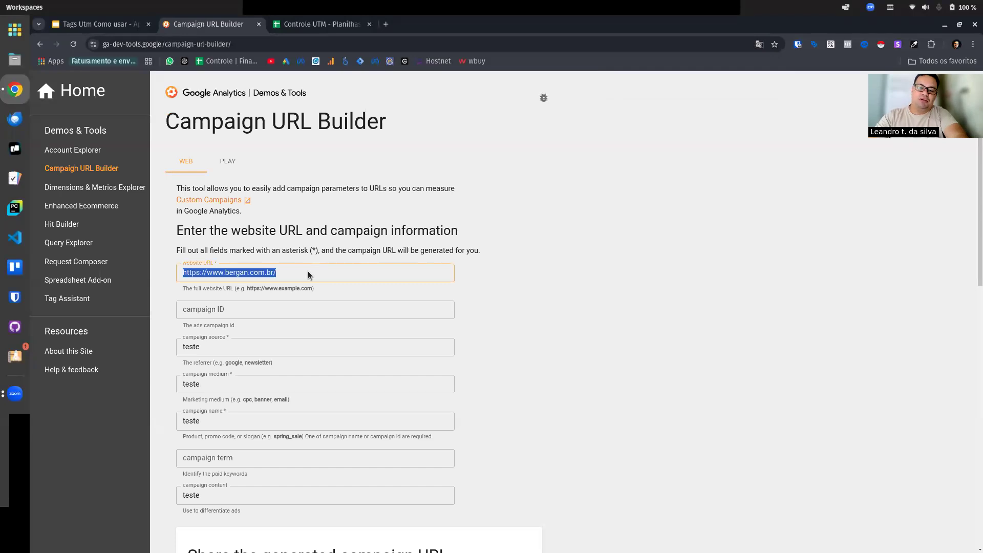
key(BackSpace)
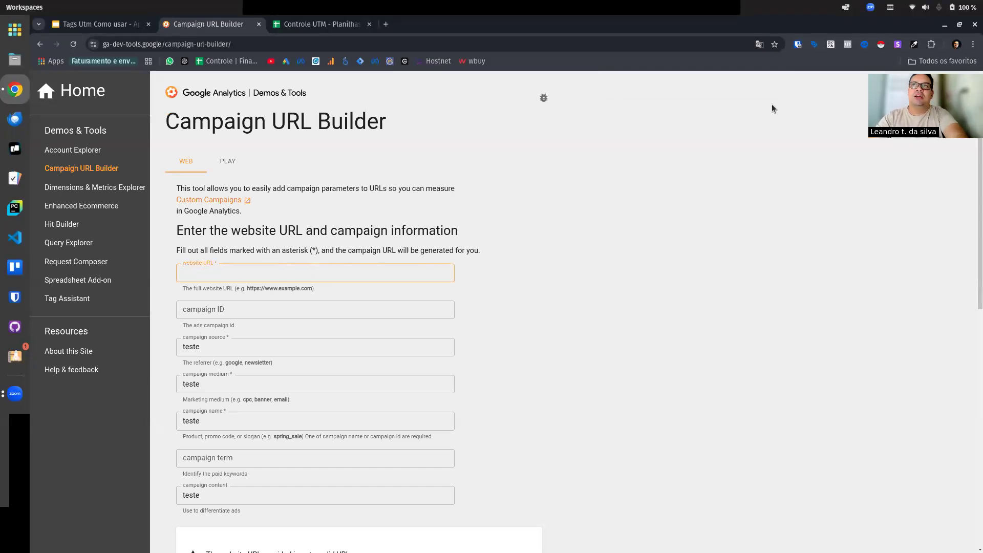
Step: Restore the browser window from full screen to a smaller size and reposition it on the desktop
double_click(789, 24)
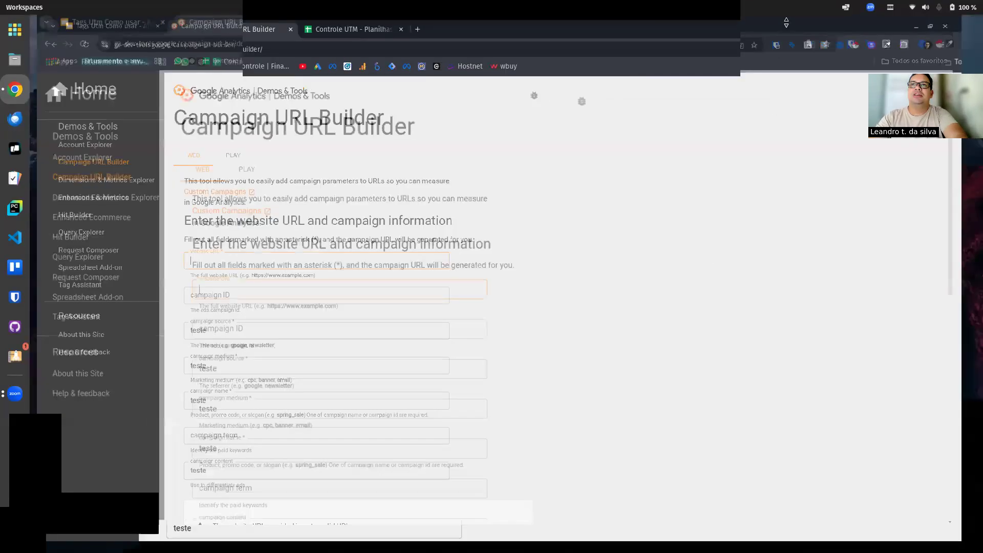
drag(787, 34, 742, 61)
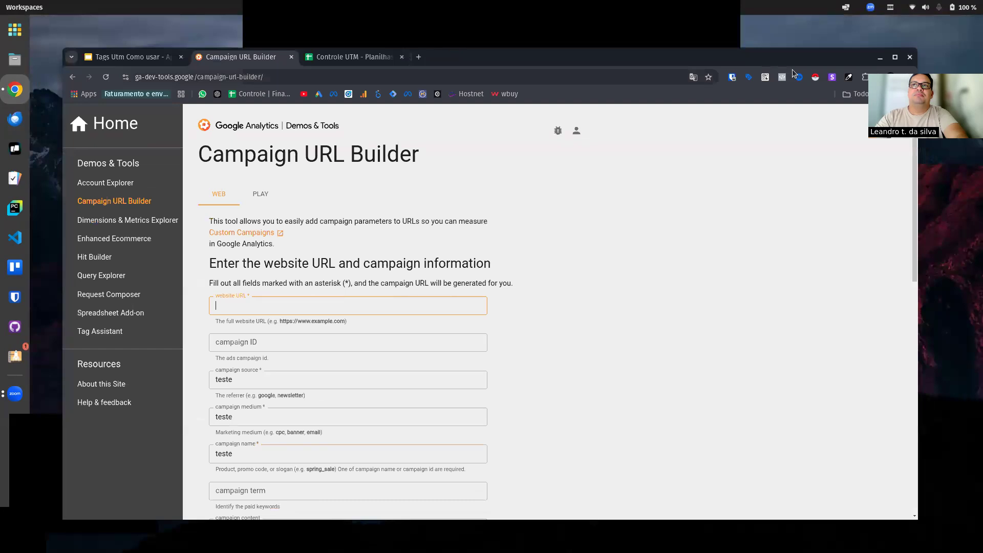
drag(452, 53, 485, 87)
Step: Open ignicaoexpert.com.br in a new browser tab and copy its full address
key(ctrl+t)
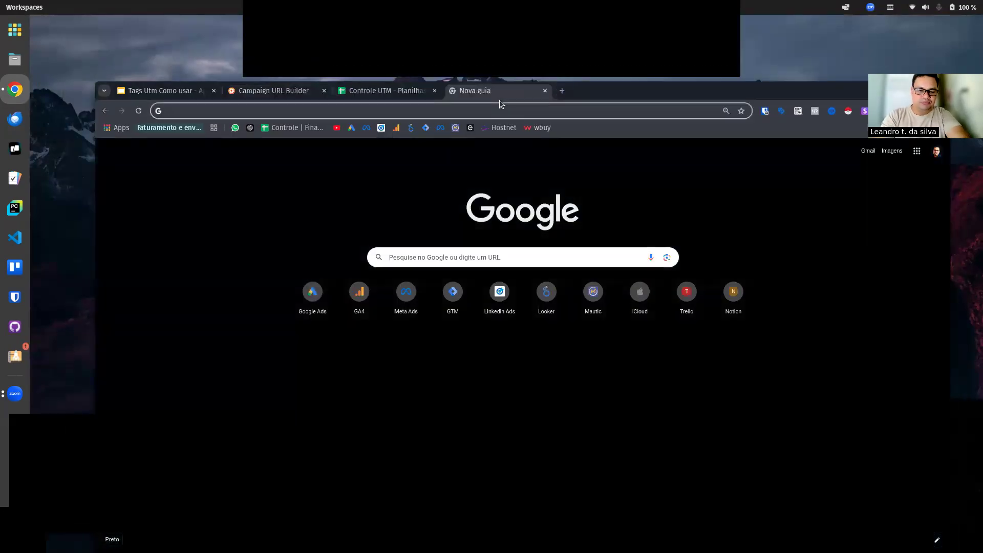
text(ignicaoexpert.com.br)
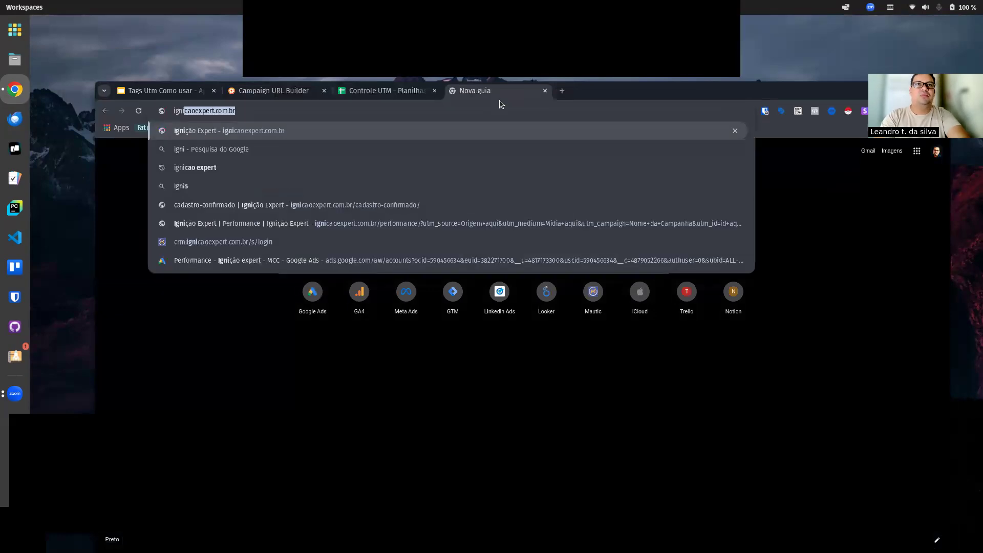
key(Return)
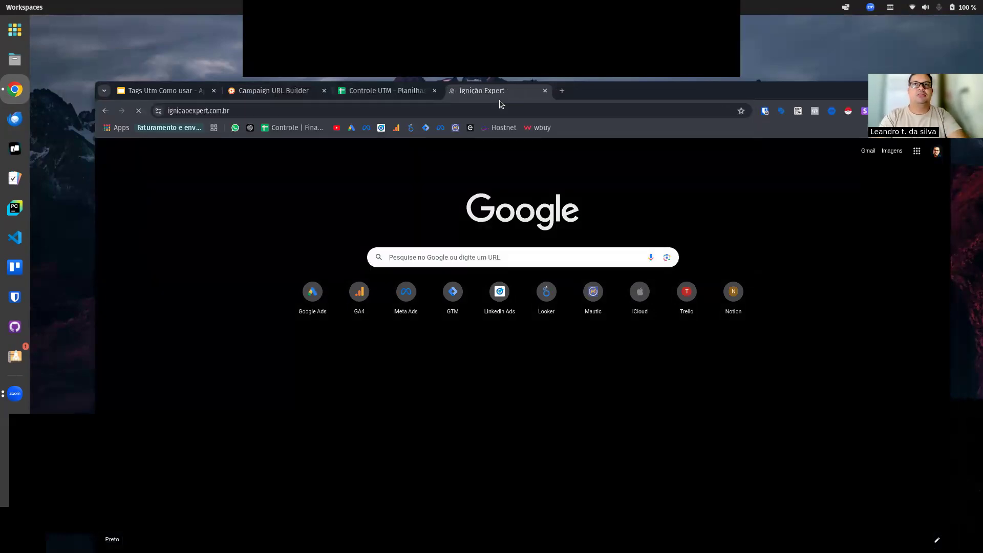
key(ctrl+l)
key(ctrl+c)
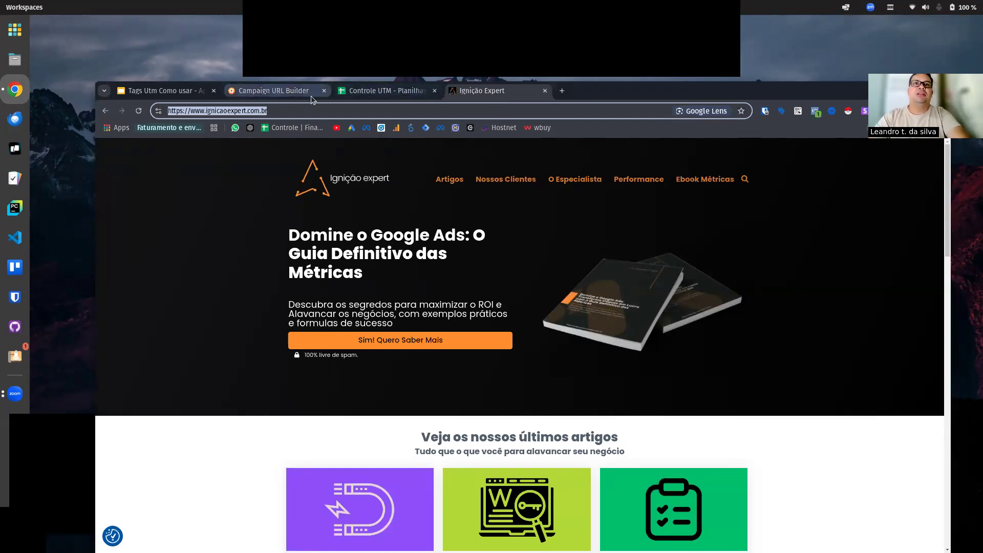
click(277, 91)
mouse_move(714, 91)
mouse_down()
mouse_move(708, 74)
mouse_move(713, 90)
mouse_up()
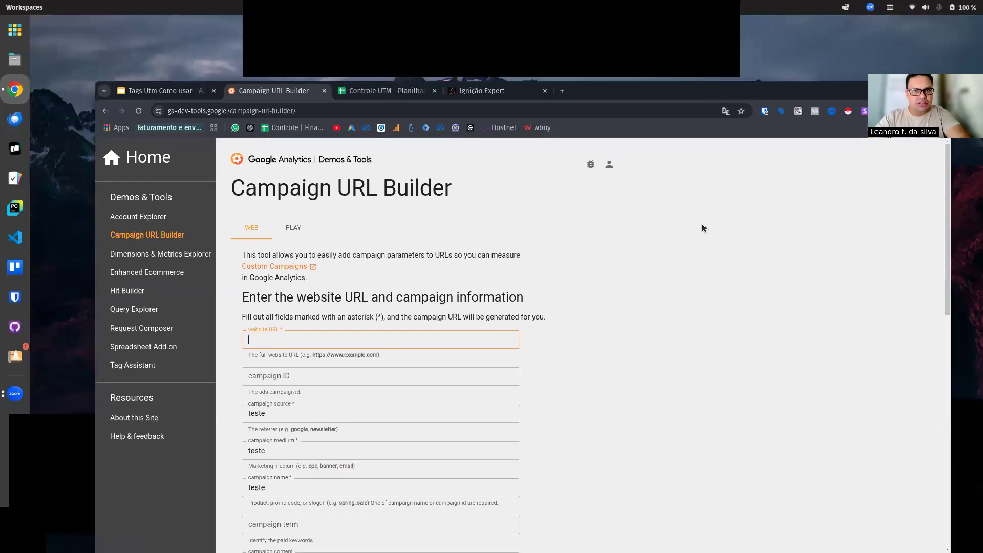
click(360, 338)
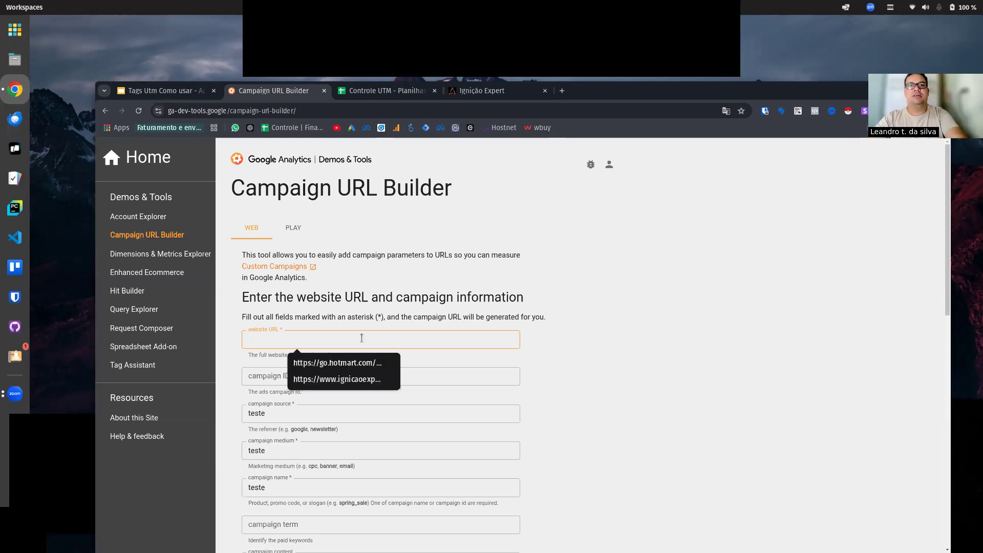
key(ctrl+v)
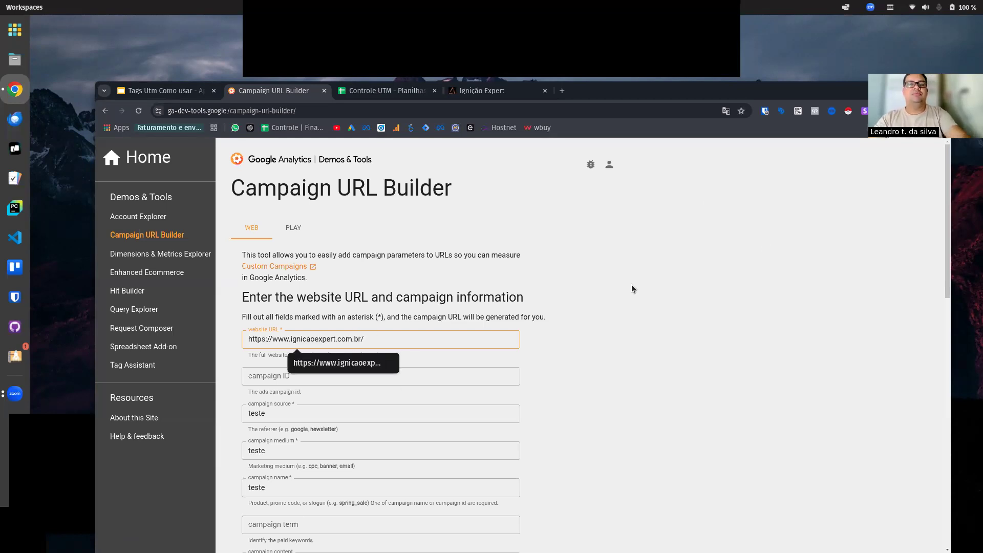
click(619, 317)
Step: Fill in the empty campaign term with "term"
scroll(570, 308, down, 3)
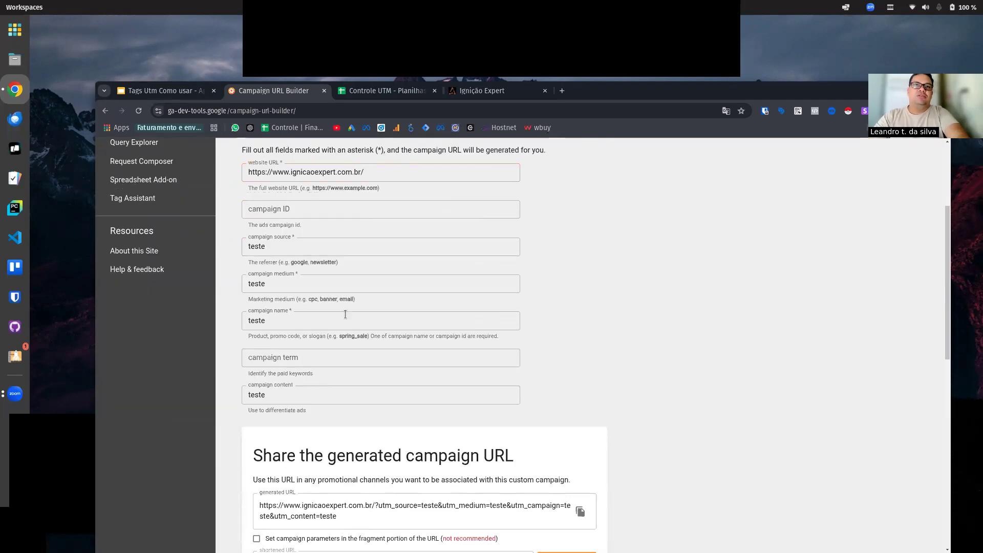
click(284, 253)
click(288, 285)
click(289, 314)
click(303, 354)
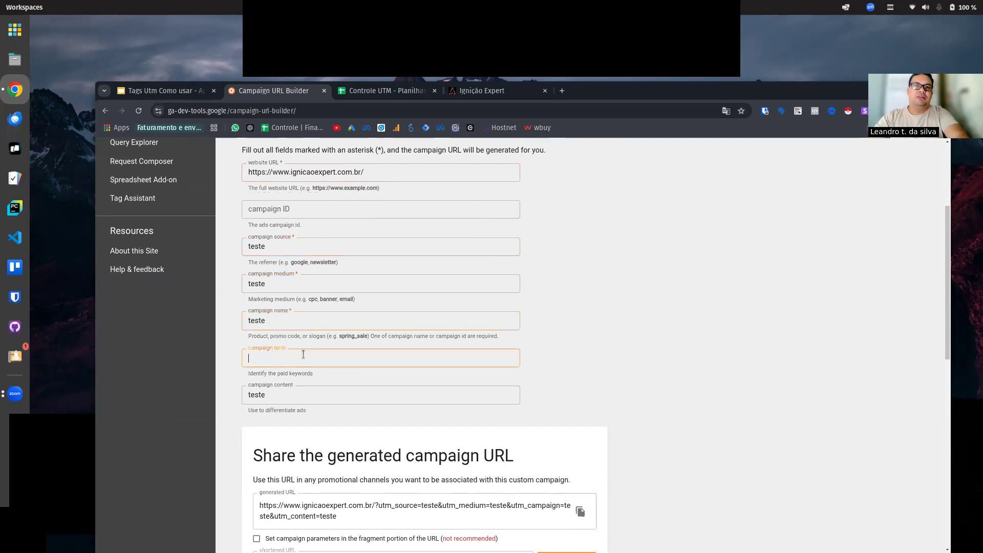
text(terme)
key(BackSpace)
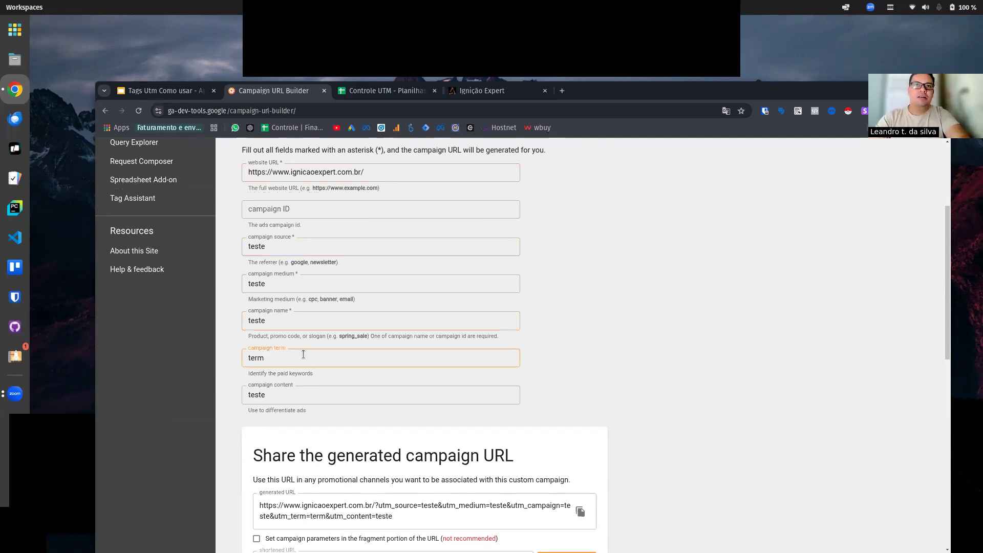
Step: Leave the campaign ID empty and set the campaign source to "google"
scroll(527, 363, up, 3)
click(322, 318)
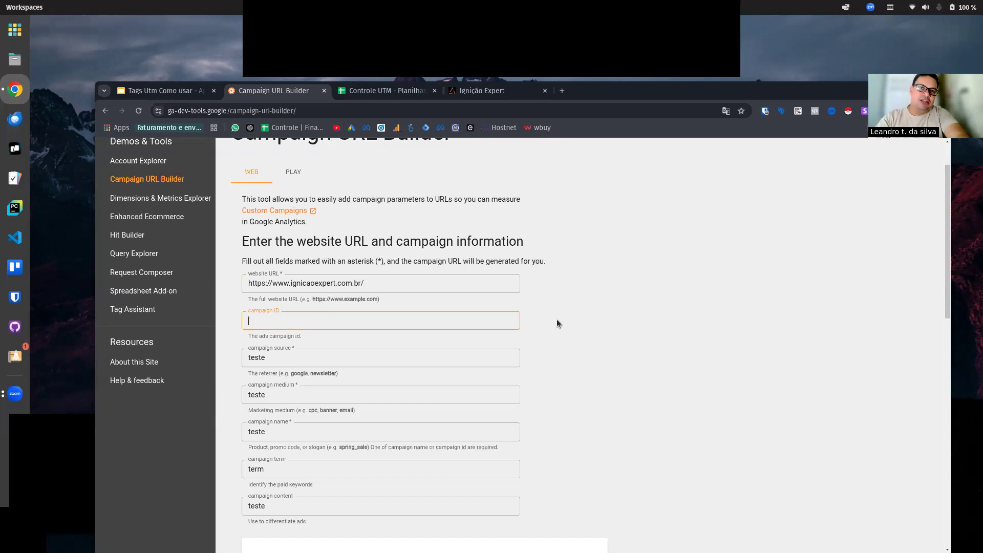
scroll(637, 323, down, 2)
key(Tab)
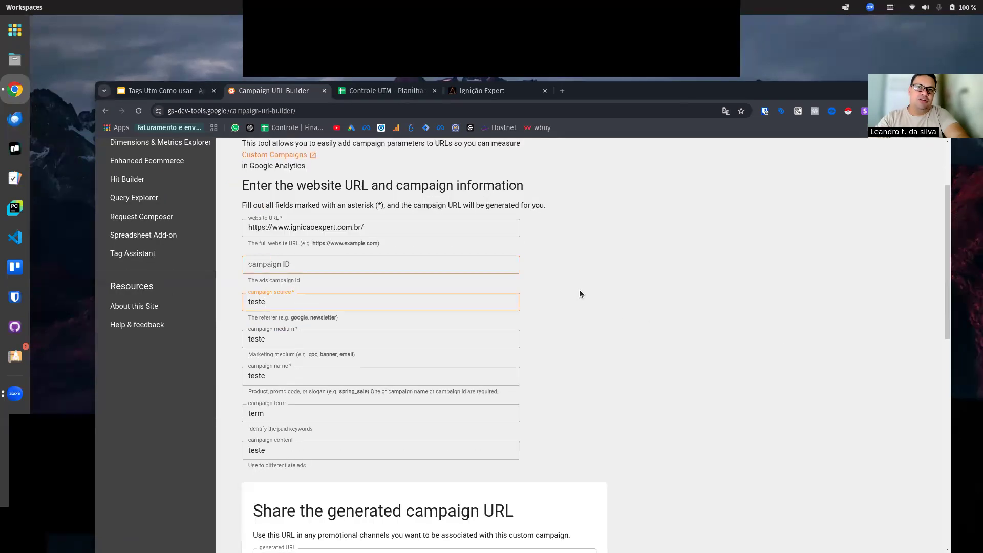
key(BackSpace)
key(BackSpace)
key(BackSpace)
key(BackSpace)
key(BackSpace)
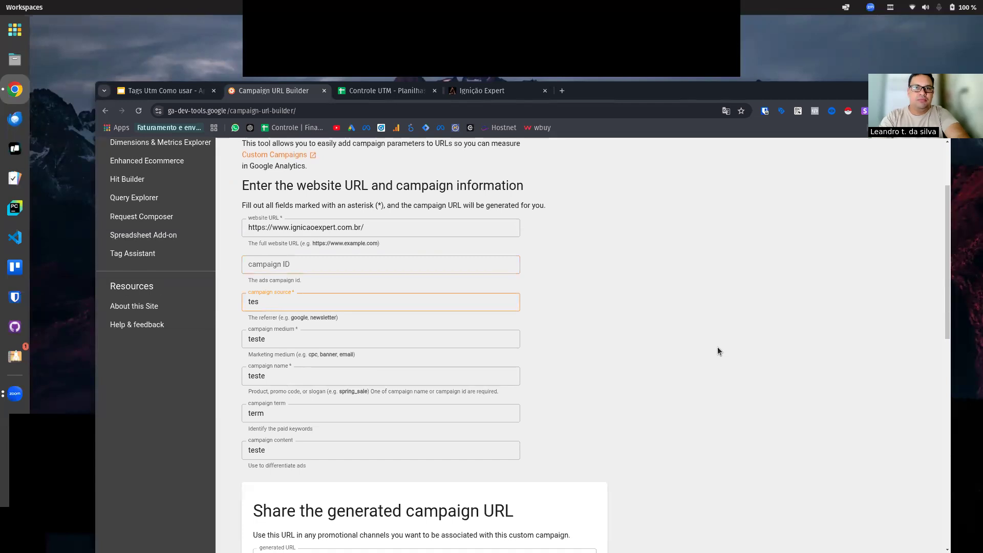
text(goog)
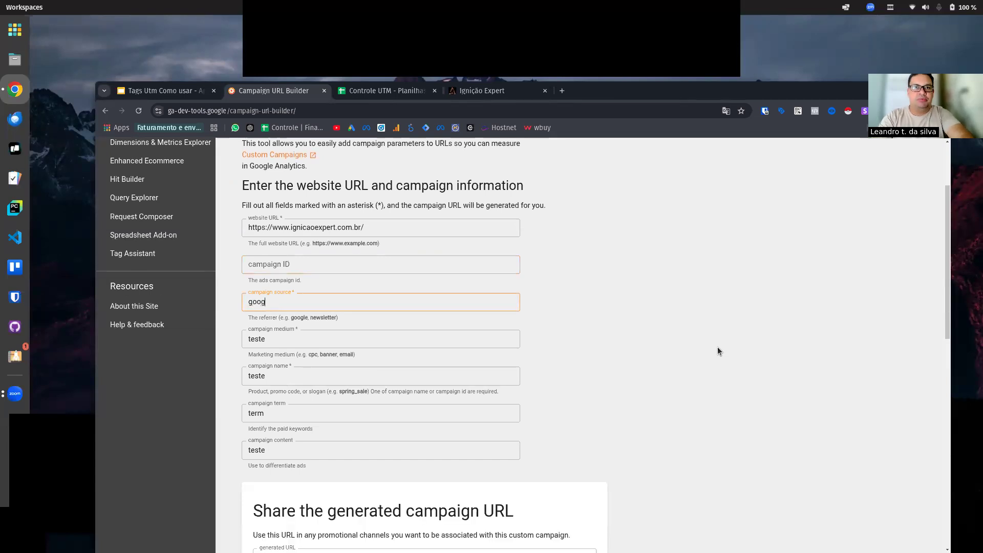
text(leAds)
key(BackSpace)
key(BackSpace)
key(BackSpace)
key(BackSpace)
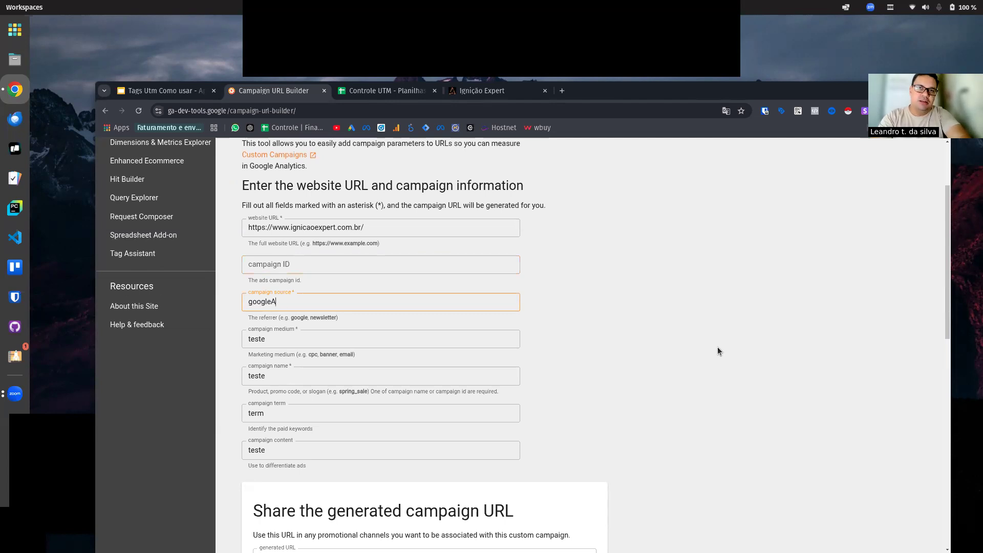
text(e)
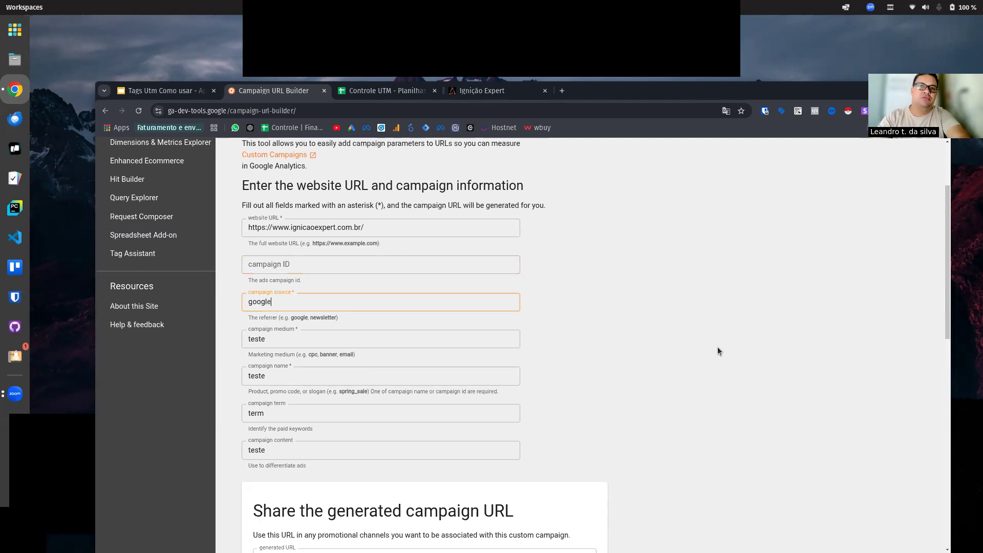
Step: Set the campaign medium to "cpc/pesquisa/busca/search"
double_click(292, 333)
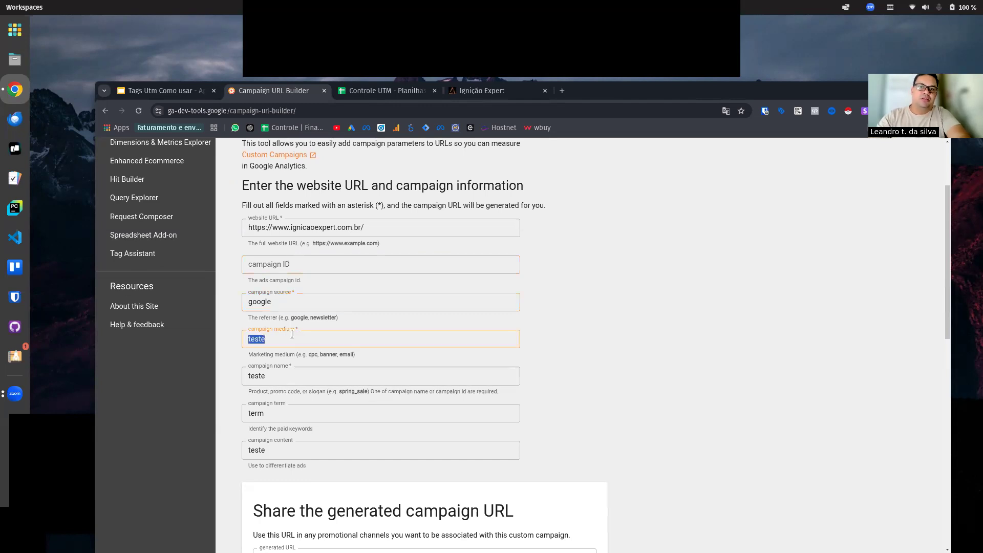
key(BackSpace)
text(cpc)
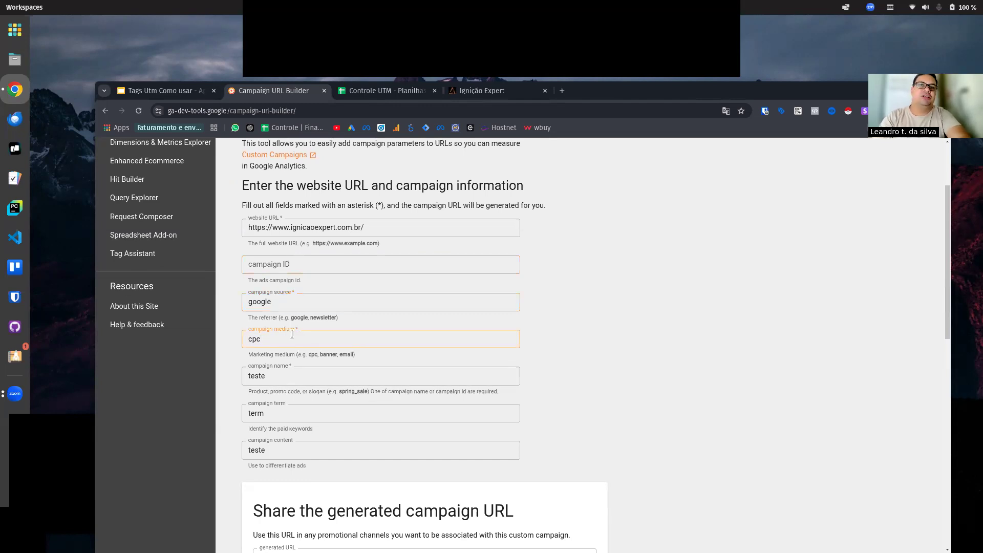
text(/pesquisa)
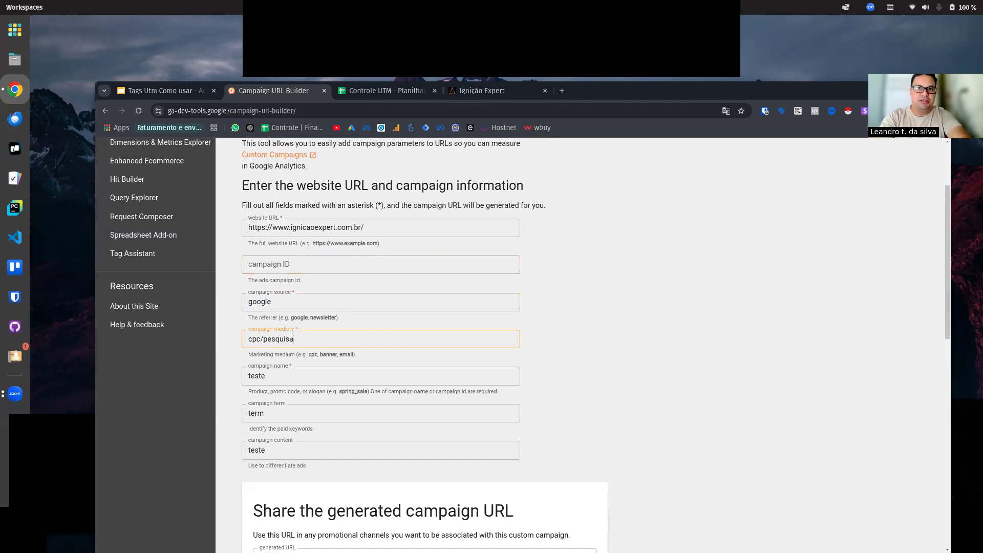
text(/busca/)
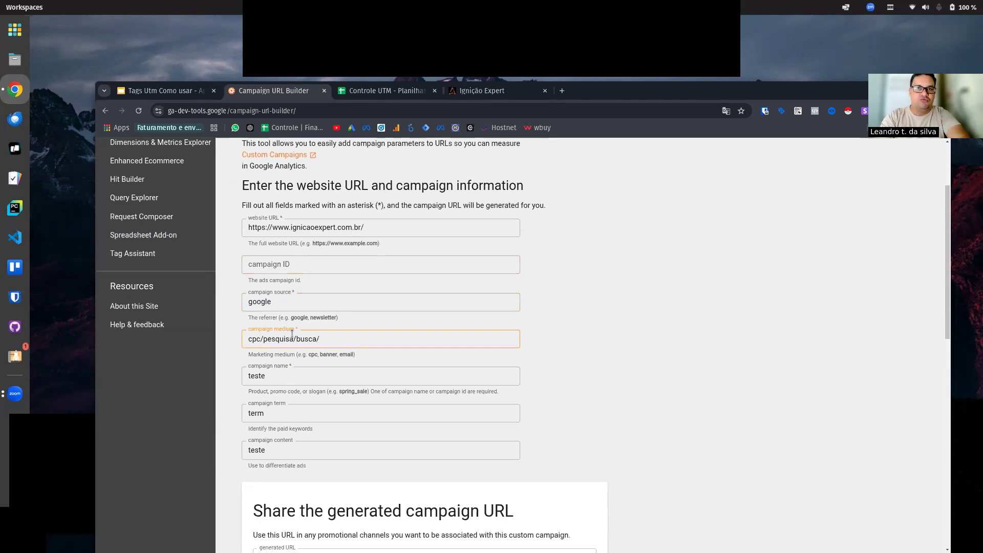
text(sera)
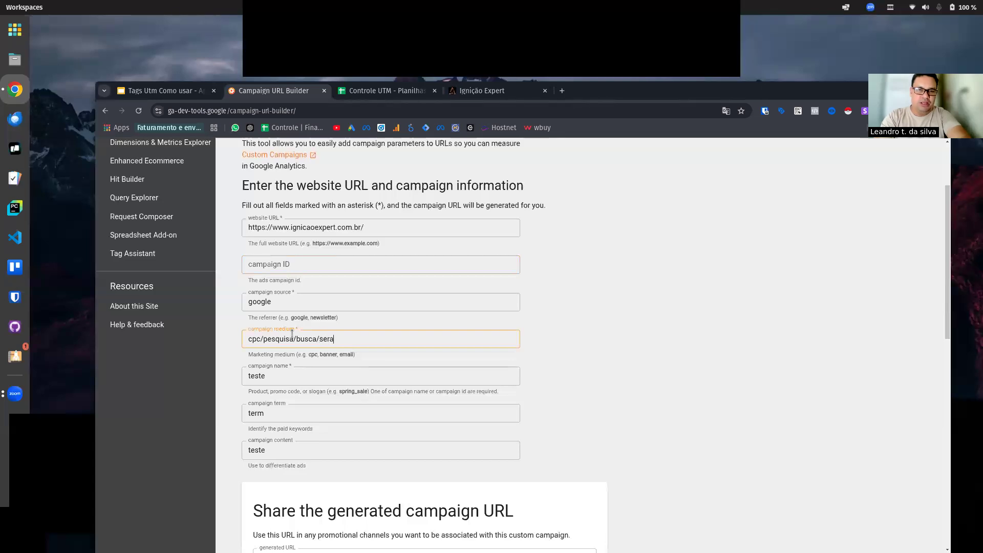
text(rch)
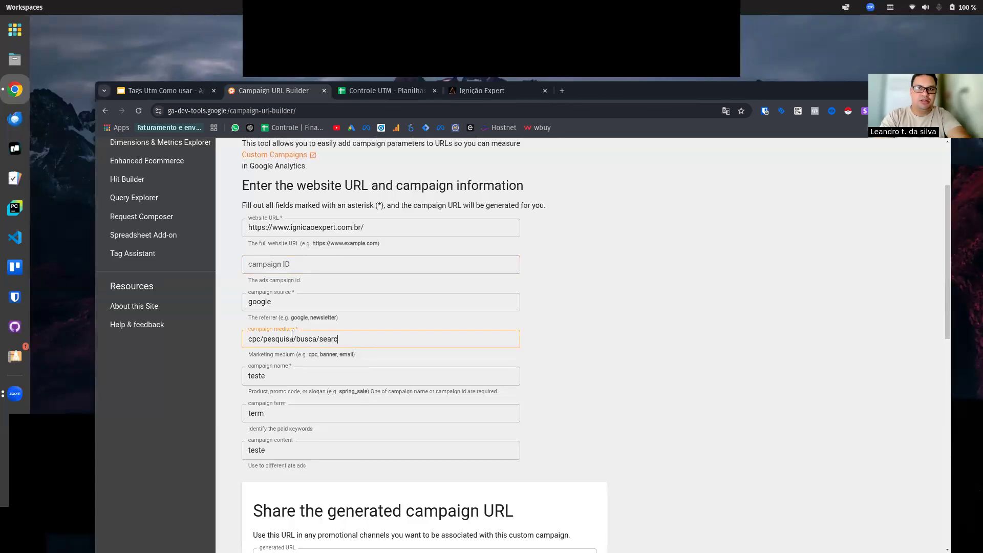
Step: Re-enter "teste" as the campaign name and set the campaign term to "palavra chave exata"
double_click(284, 377)
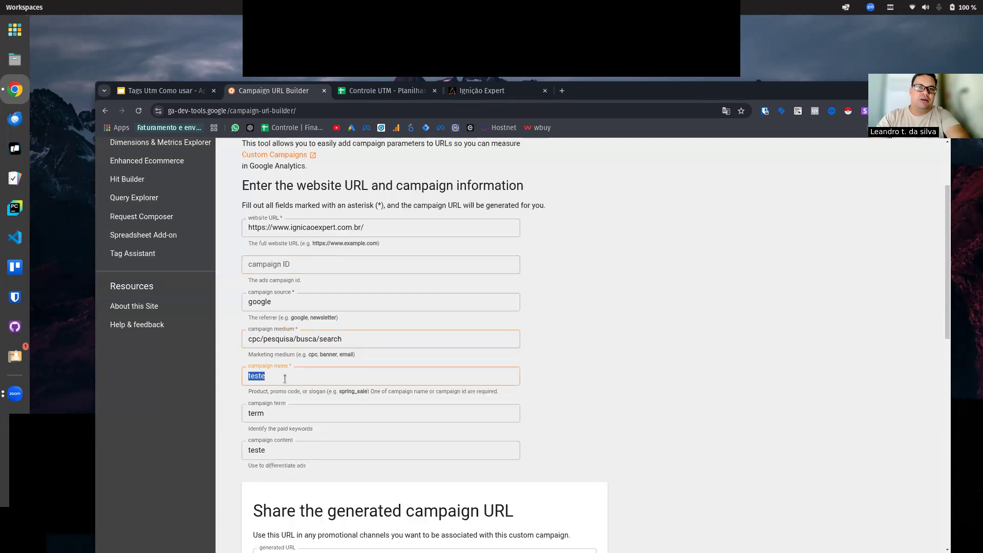
key(BackSpace)
text(teste)
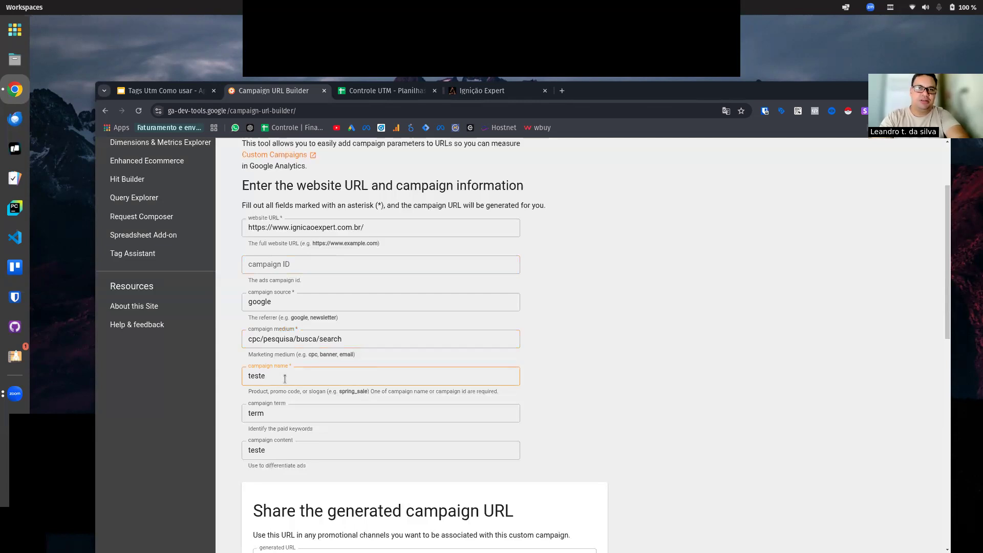
double_click(334, 410)
key(BackSpace)
text(palavra cha)
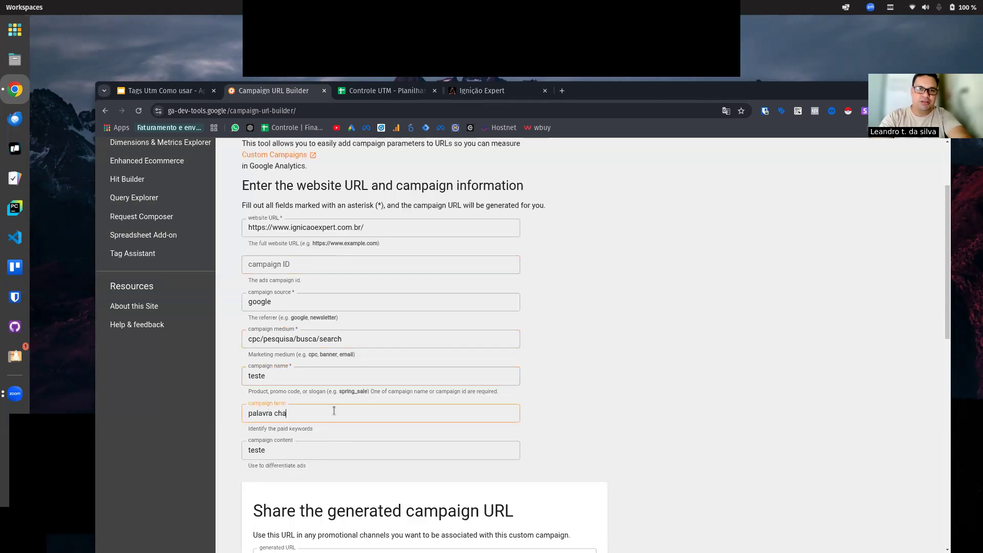
text(ve exata)
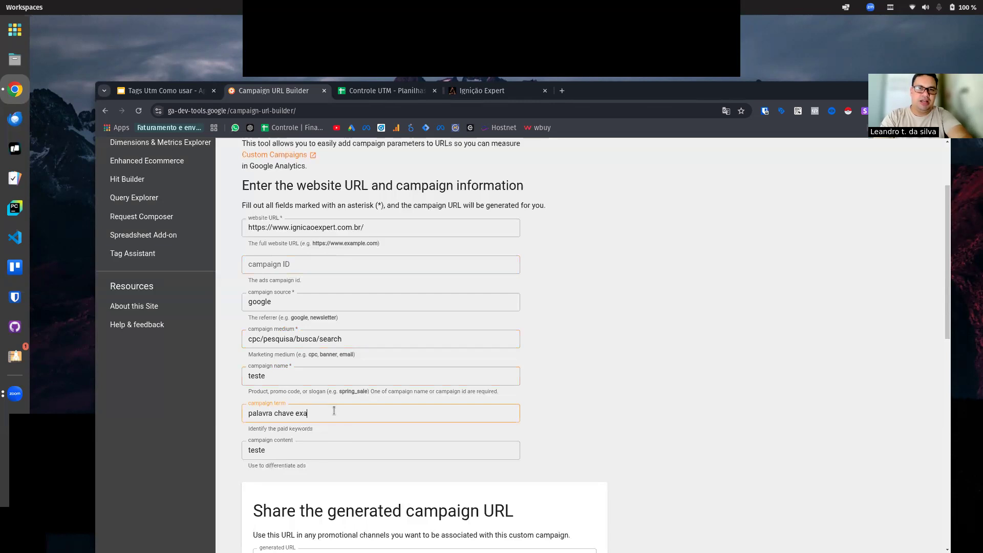
Step: Set the campaign content to "criativo 01 dores"
double_click(299, 454)
text(cria)
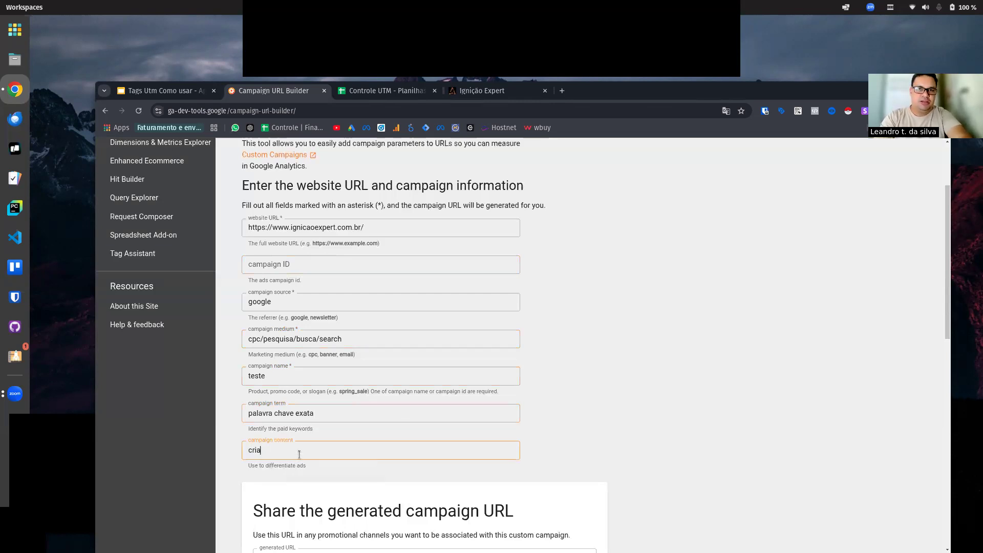
text(tivo)
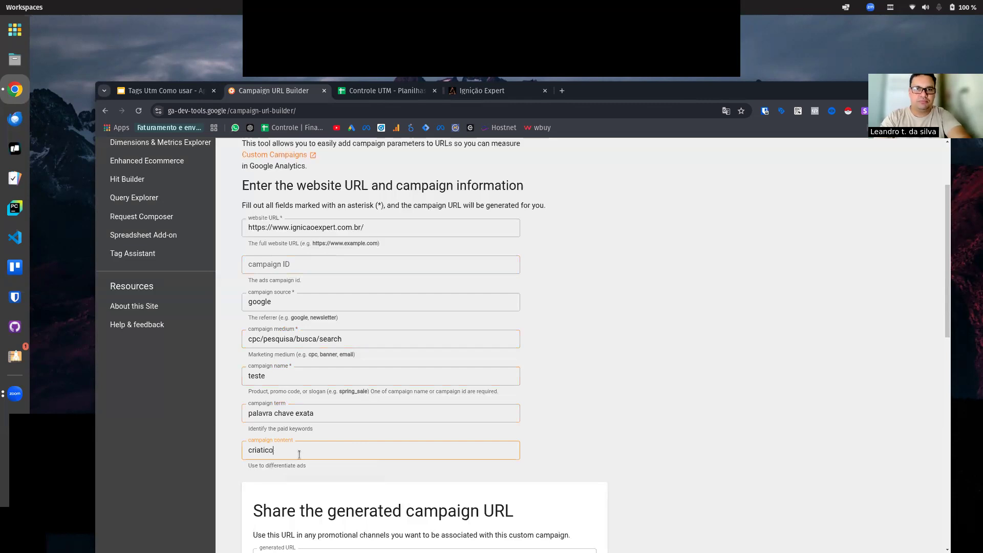
key(BackSpace)
key(BackSpace)
text(vo 01)
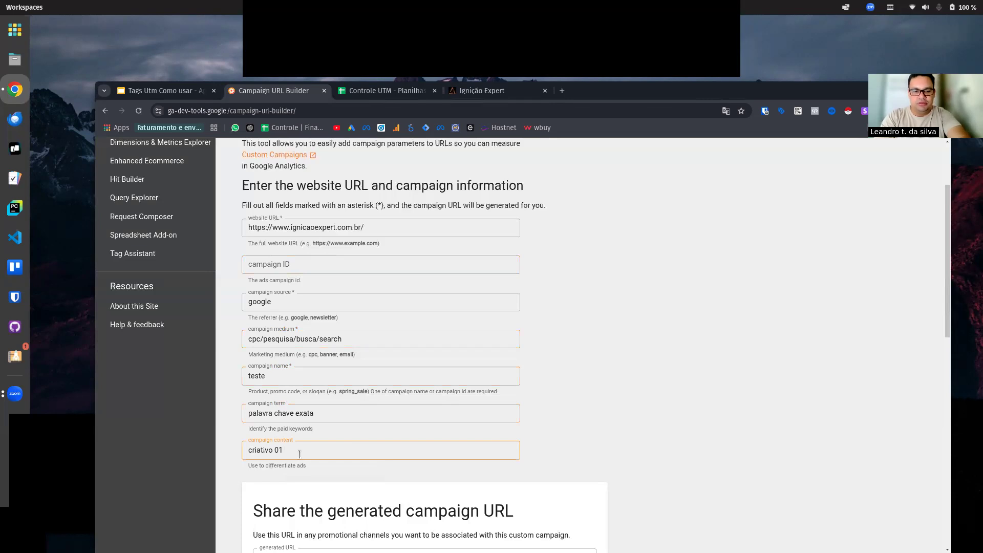
text( dores)
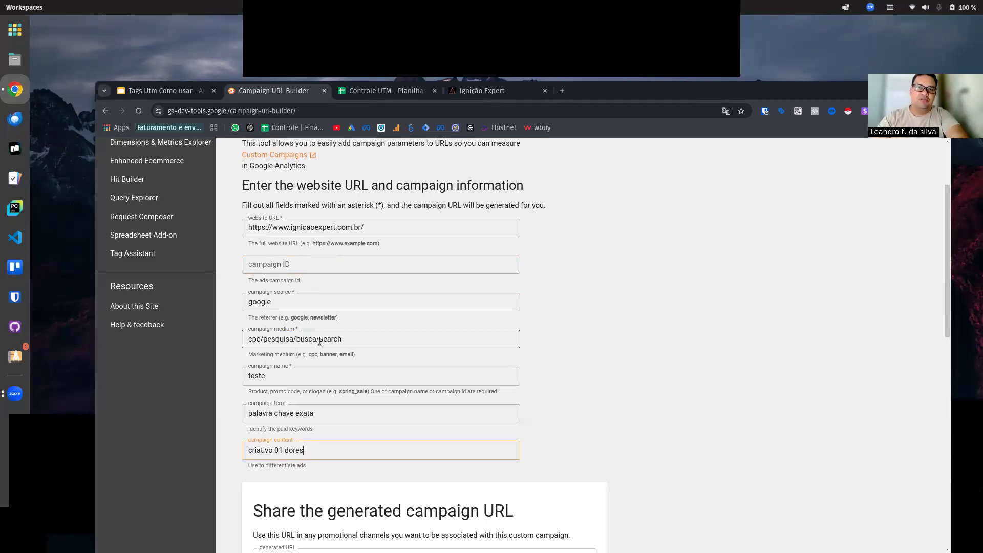
Step: Replace the campaign medium in the Campaign URL Builder form with "cpc"
triple_click(353, 339)
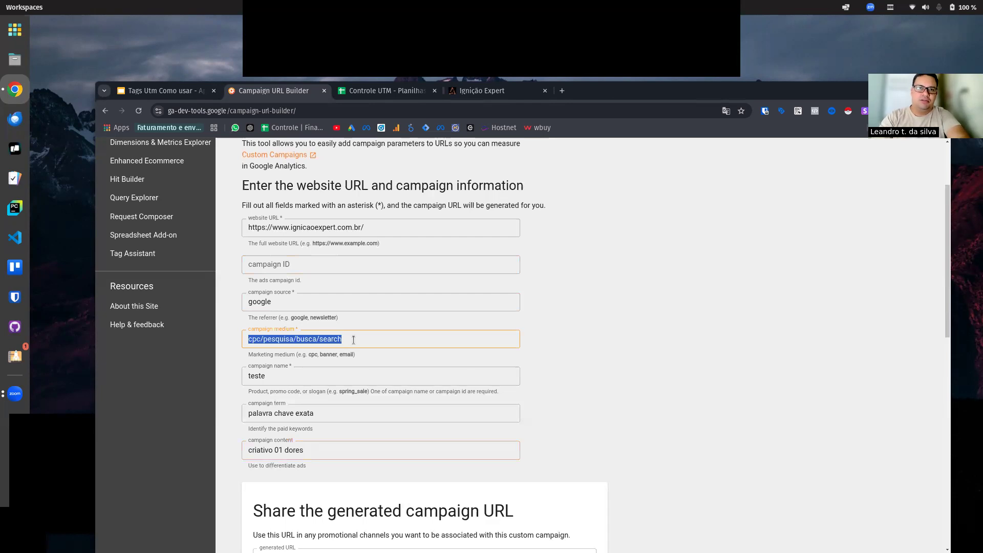
key(BackSpace)
text(cpc)
click(705, 300)
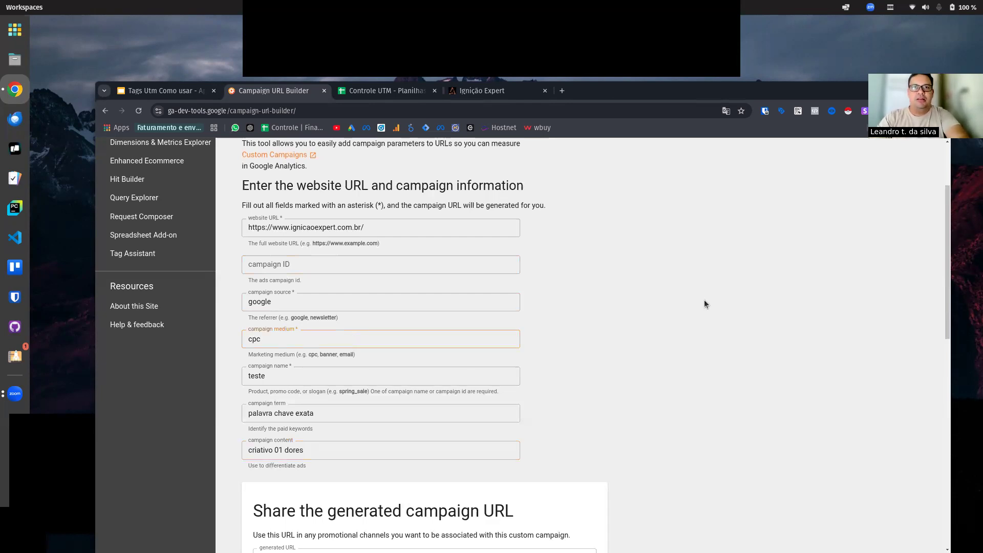
Step: Review the completed campaign form and copy the generated campaign URL
scroll(570, 283, up, 2)
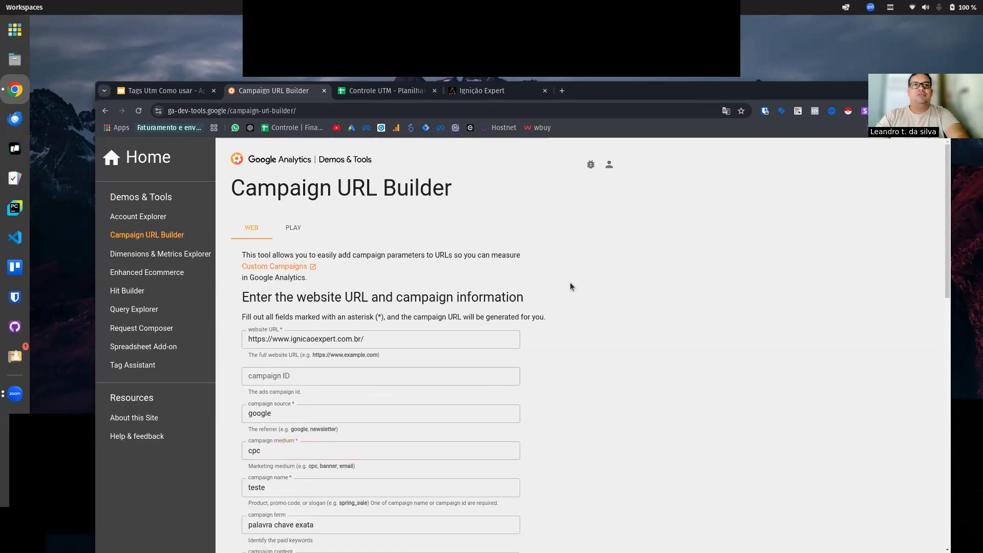
scroll(570, 282, down, 4)
scroll(570, 286, down, 3)
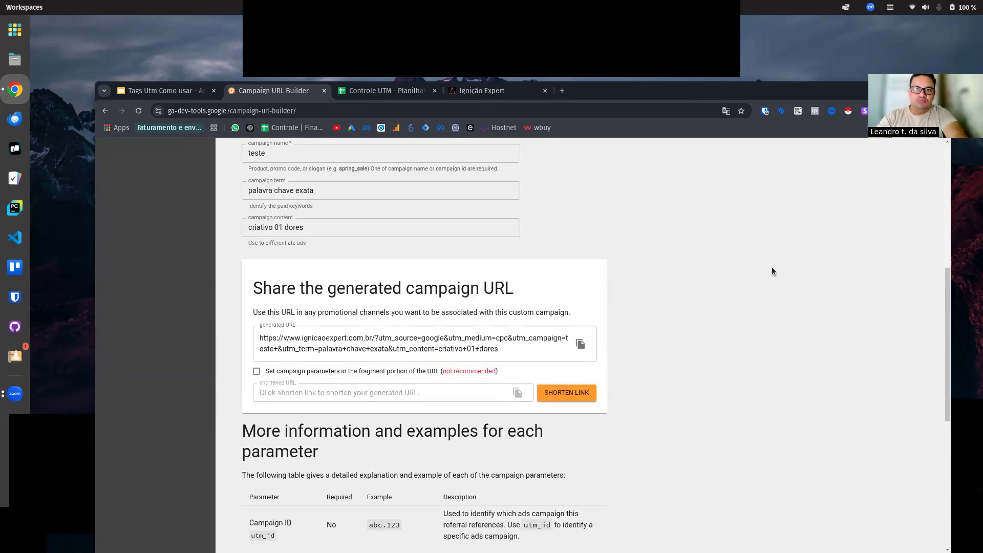
click(580, 344)
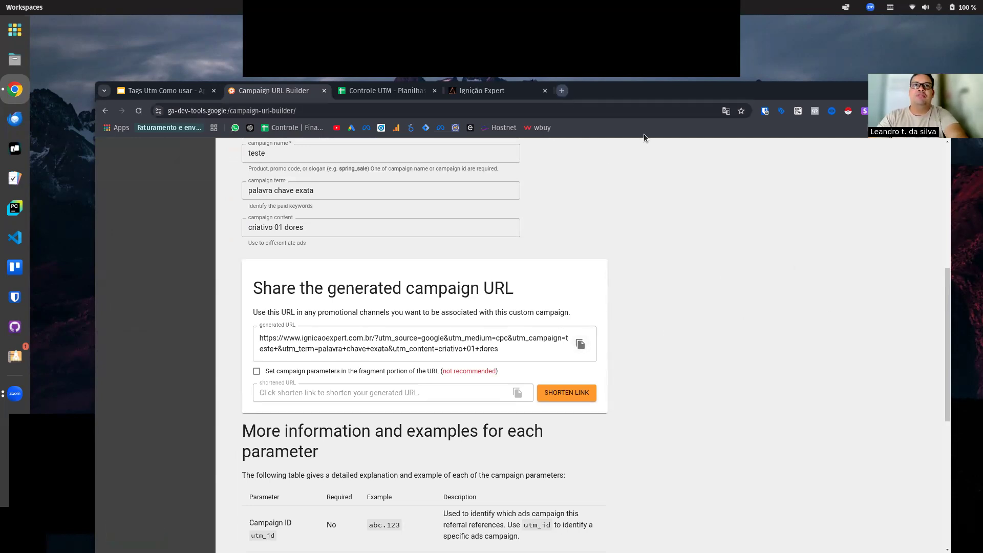
Step: Load the copied campaign URL in a new browser tab and highlight the UTM parameters in its address
key(ctrl+t)
key(ctrl+v)
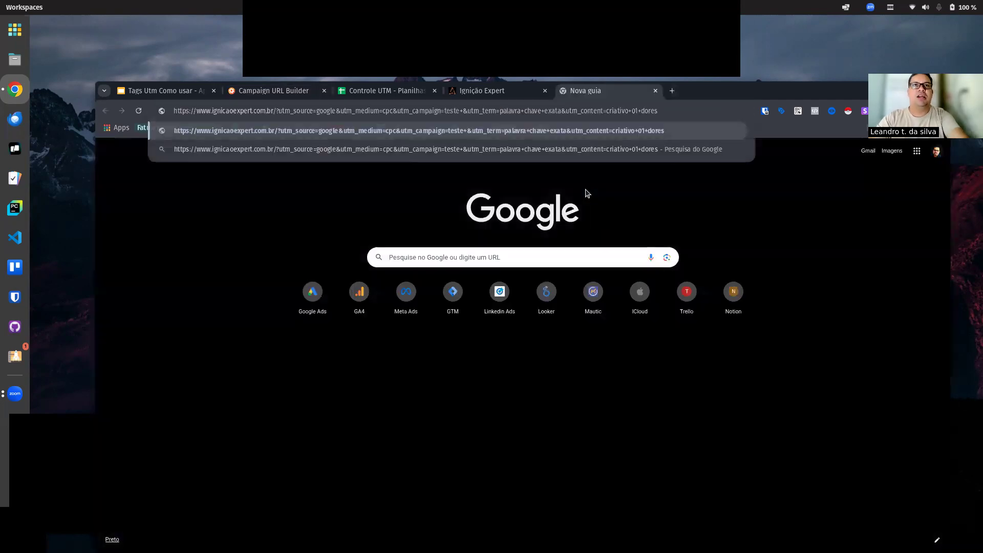
key(Return)
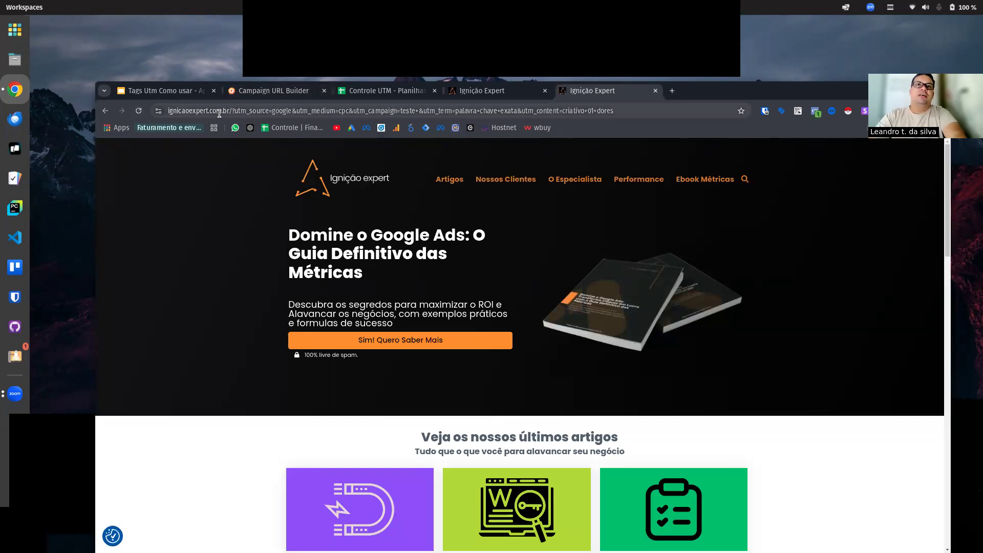
drag(232, 111, 624, 110)
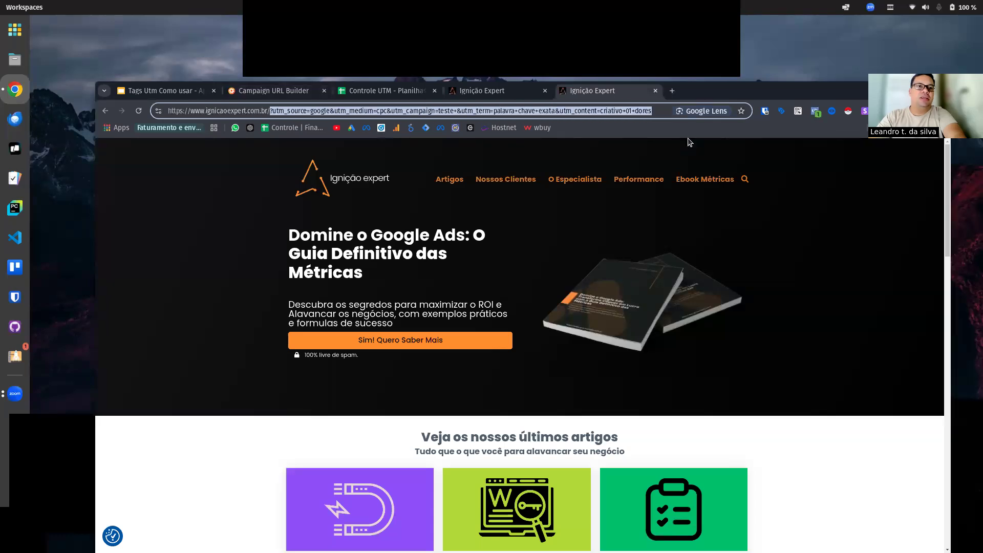
Step: Open Google Analytics in a new browser tab and switch to the "Ignição Expert - Agência de Marketing – GA4" property
click(671, 92)
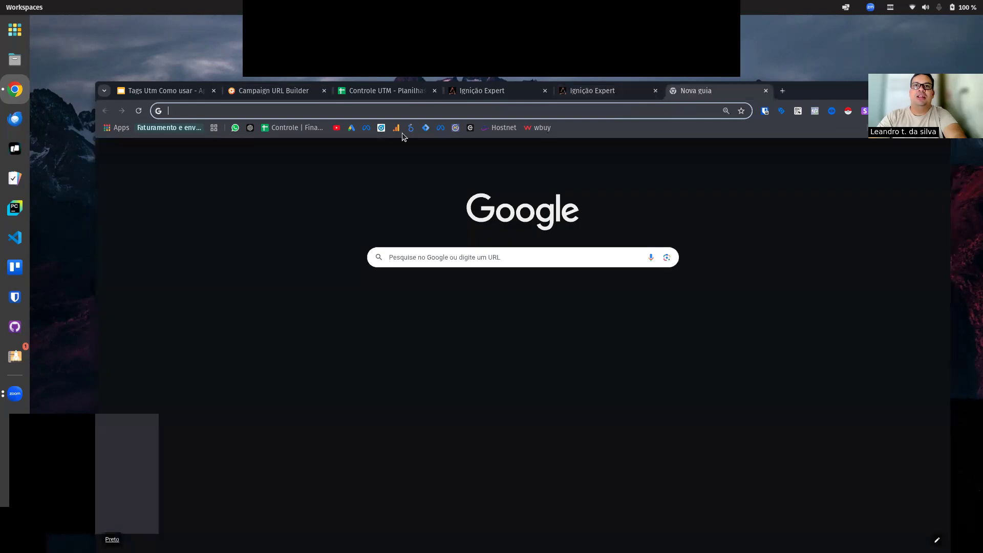
click(404, 132)
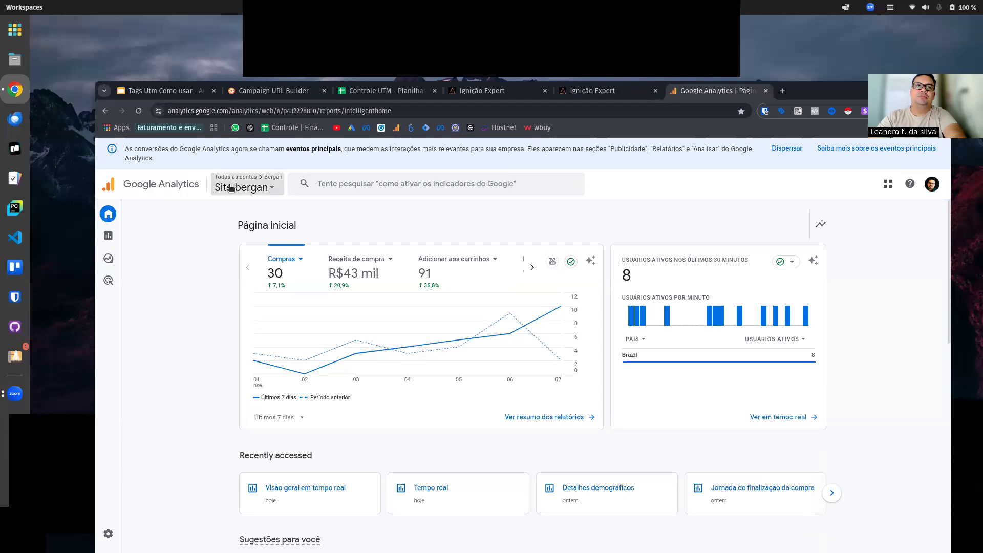
click(231, 188)
click(163, 330)
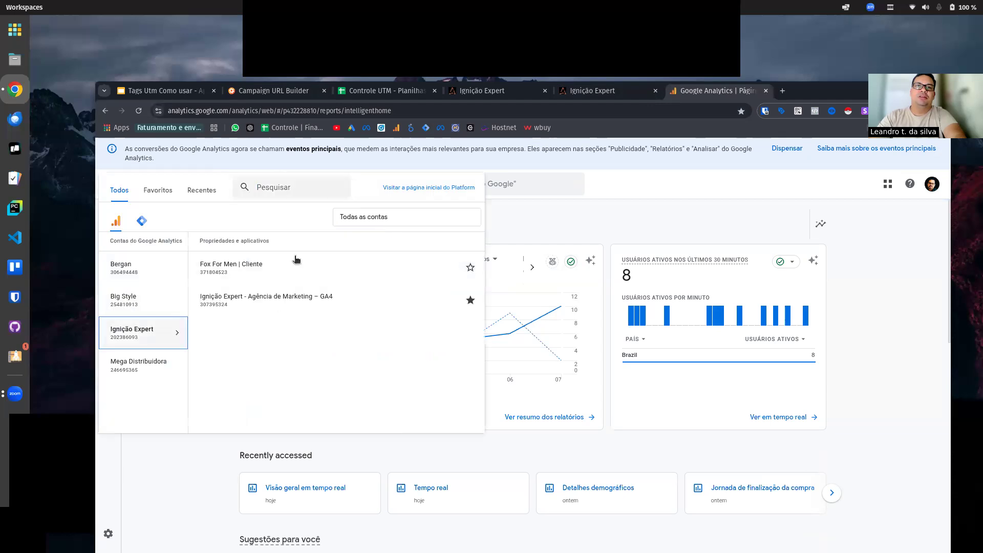
click(281, 298)
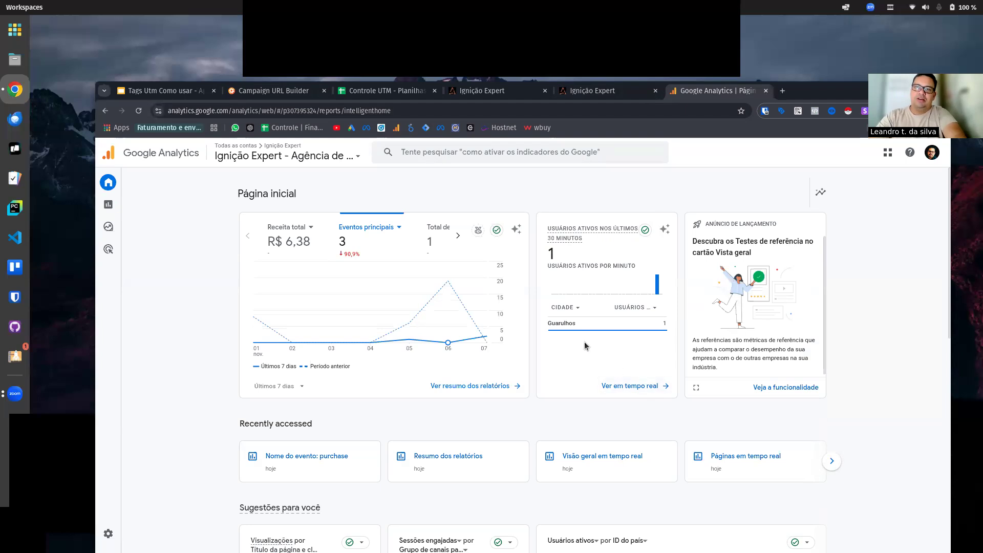
Step: Open the real-time overview report and examine the views by page title for the Ignição Expert page
click(640, 387)
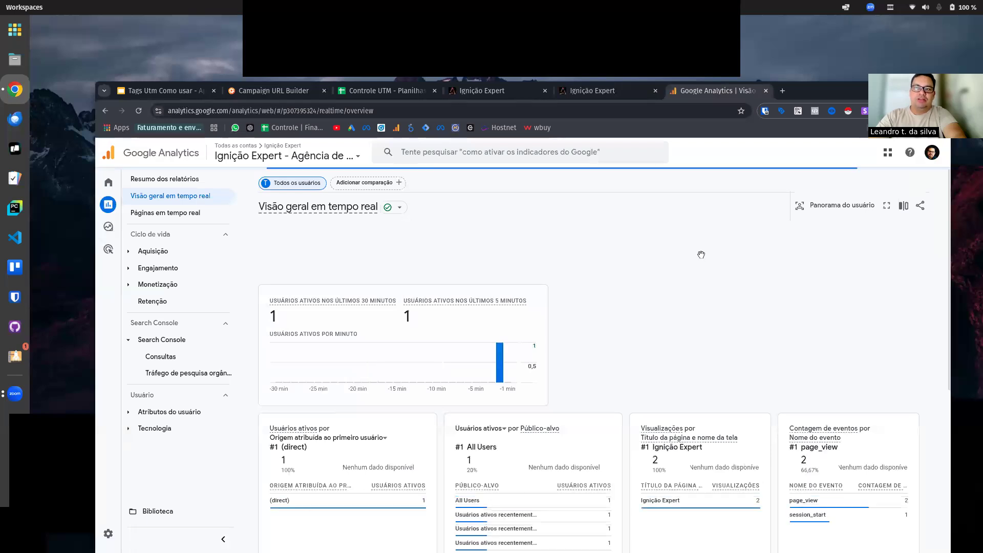
scroll(701, 255, down, 2)
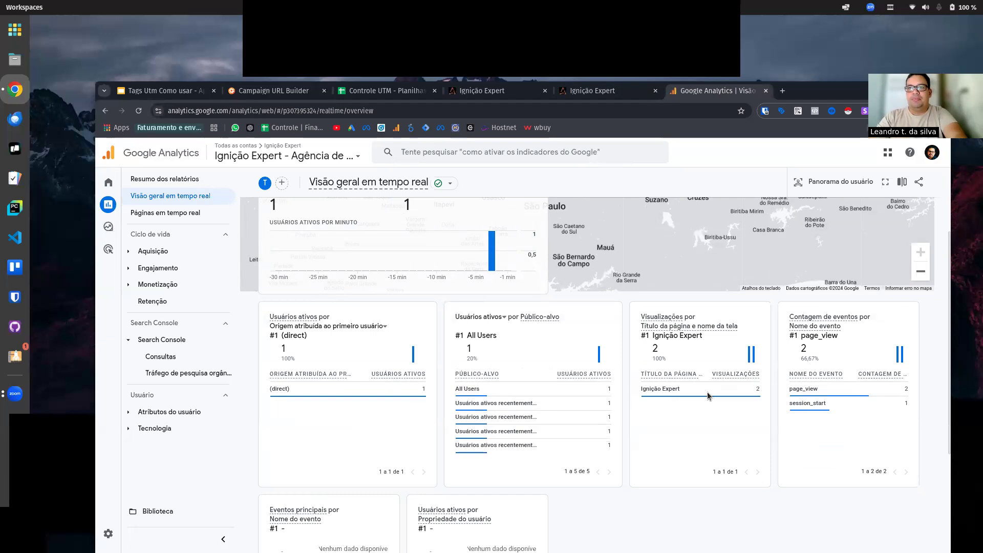
double_click(675, 388)
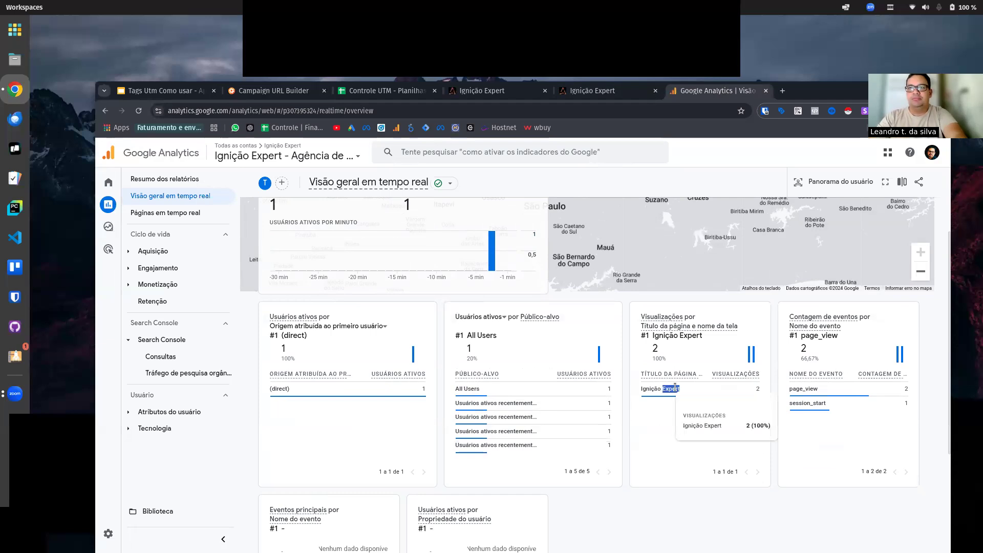
click(691, 370)
scroll(614, 152, up, 2)
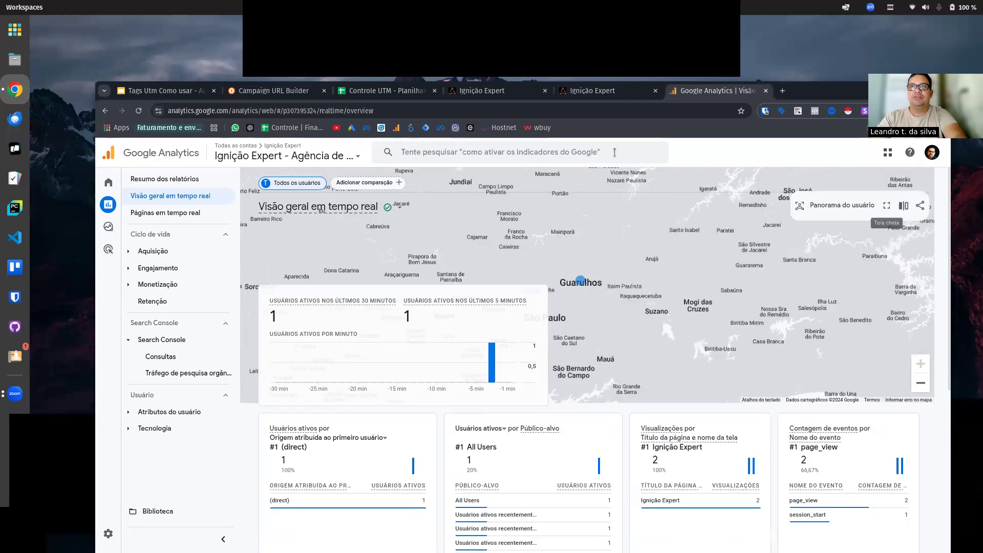
Step: From the UTM-tagged Ignição Expert home page, open the "O Que é Inbound Marketing?" article in a new browser tab
click(613, 92)
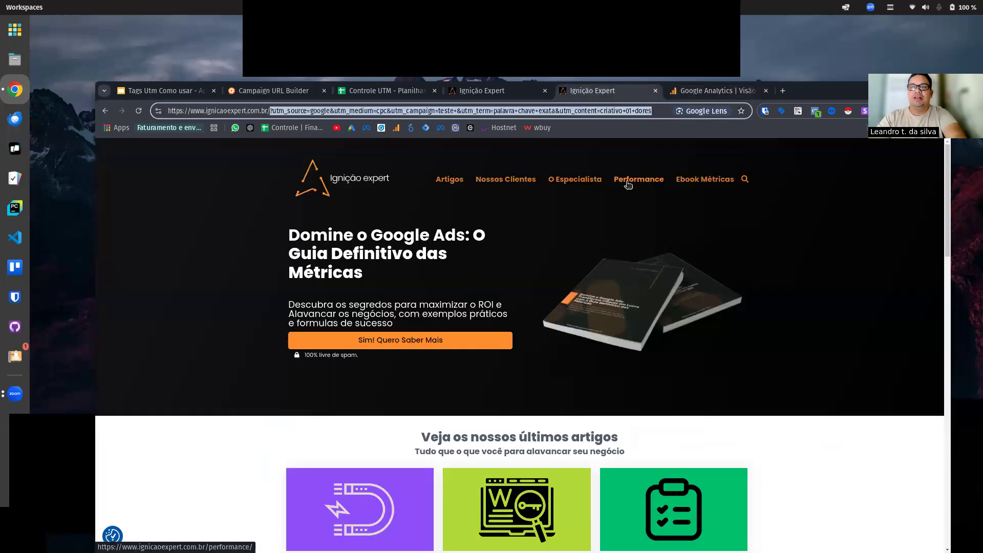
scroll(397, 365, down, 2)
click(397, 365)
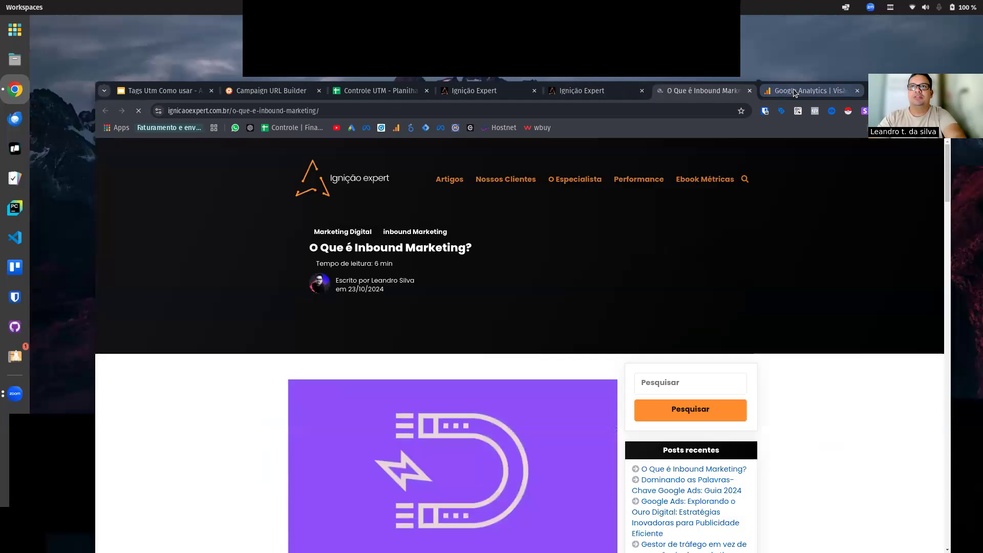
Step: In the Google Analytics real-time overview, inspect the parameters of the page_view event and return to the event list
click(809, 91)
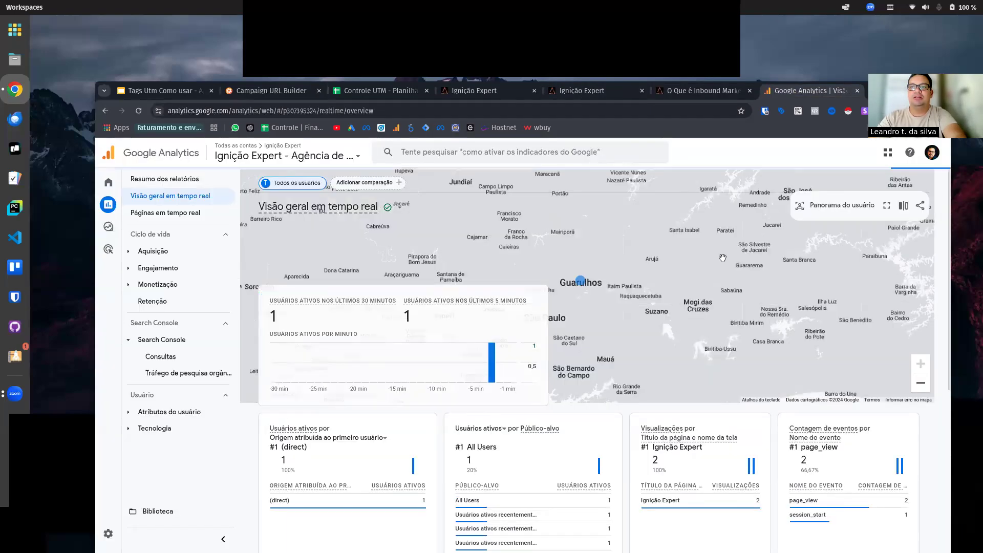
scroll(722, 257, down, 2)
scroll(734, 270, down, 2)
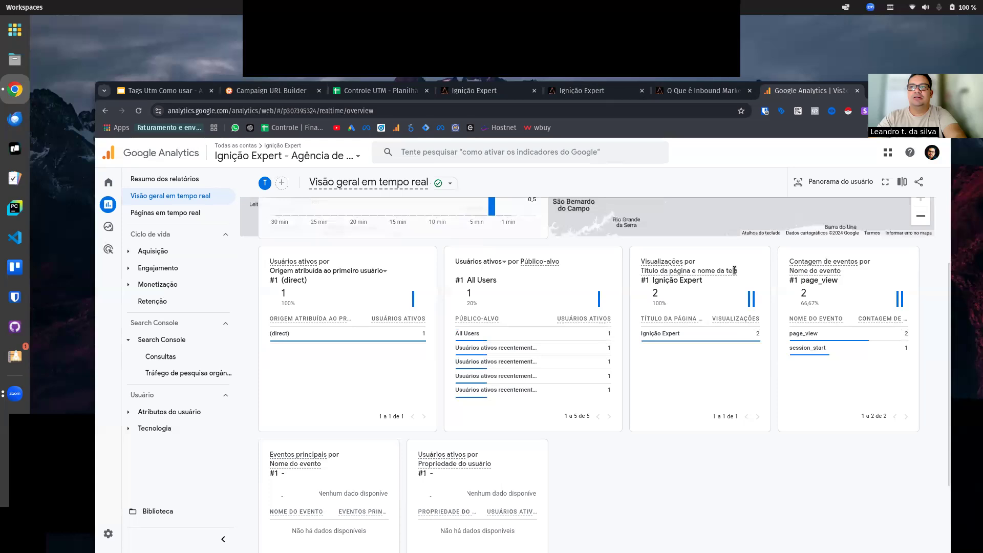
click(823, 337)
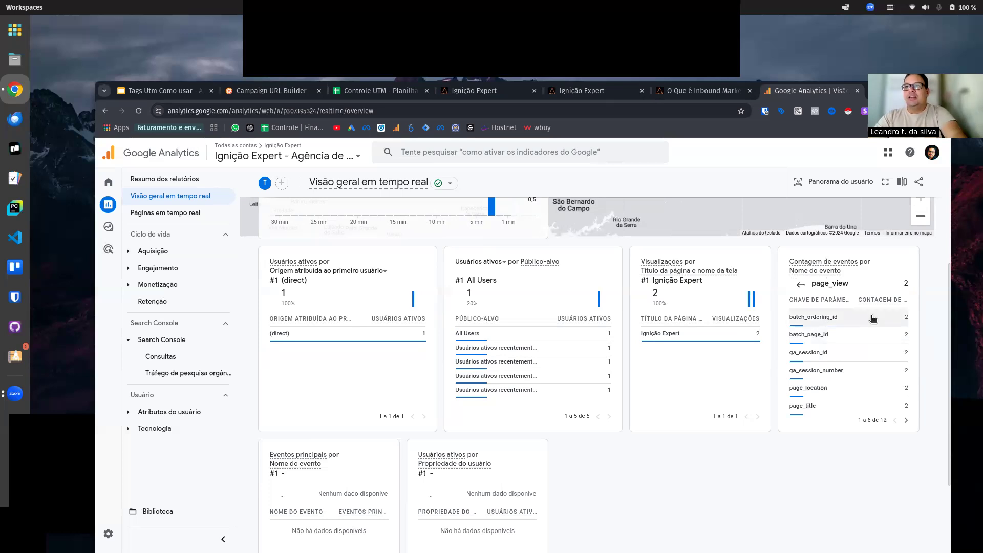
click(800, 286)
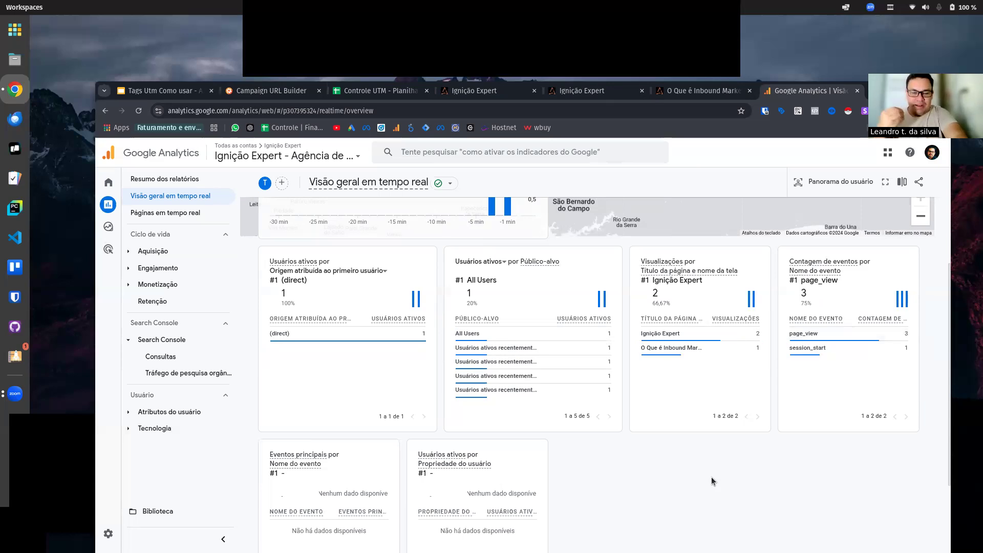
Step: Go through all parameter keys of the page_view event, and examine those of the session_start event
click(814, 336)
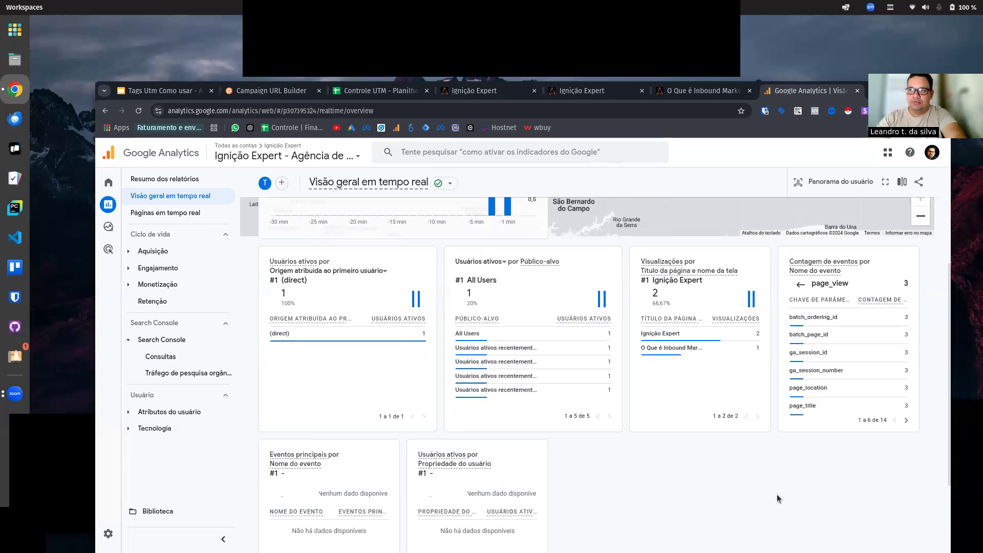
click(906, 421)
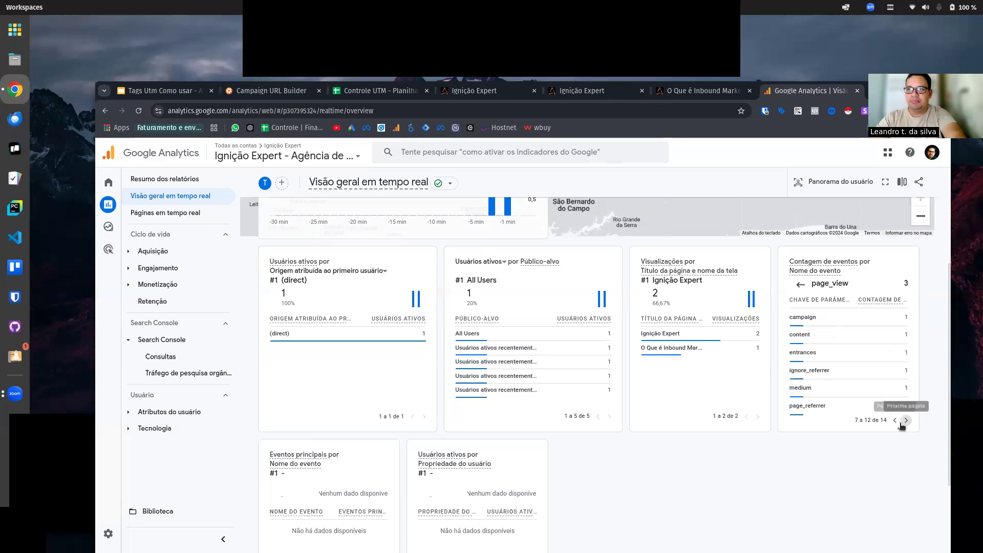
click(905, 420)
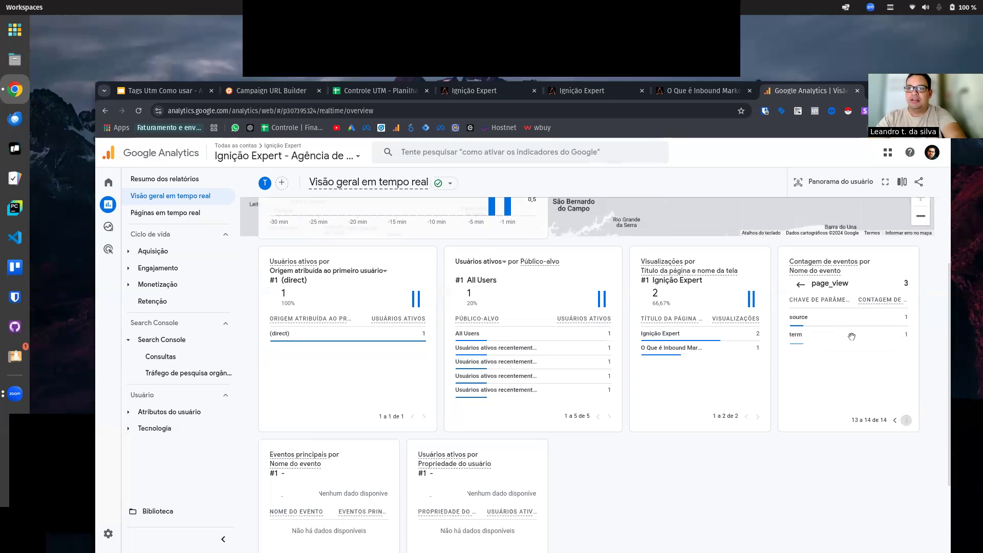
click(798, 286)
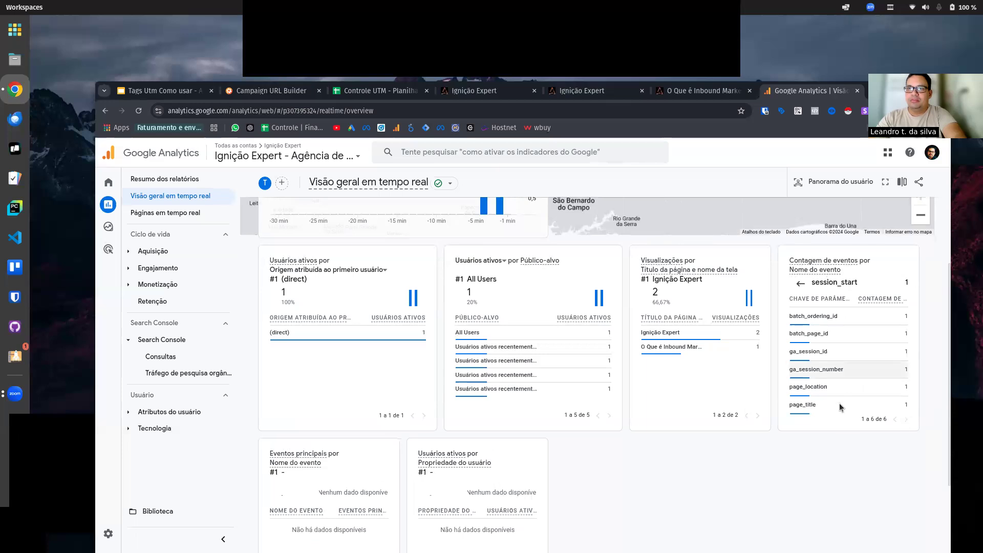
scroll(840, 404, up, 2)
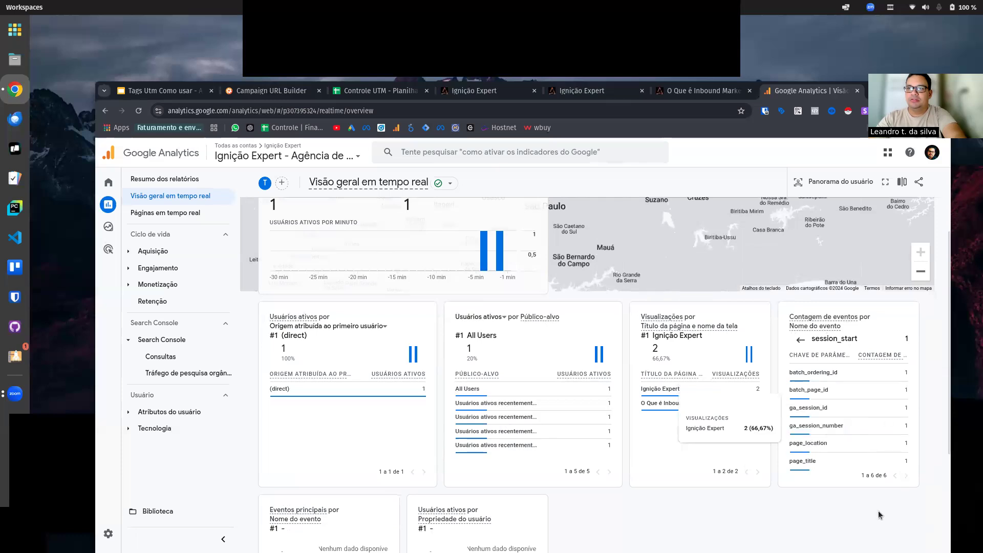
Step: Select the whole UTM query string, including the question mark, in the tagged home page's address for copying
click(692, 90)
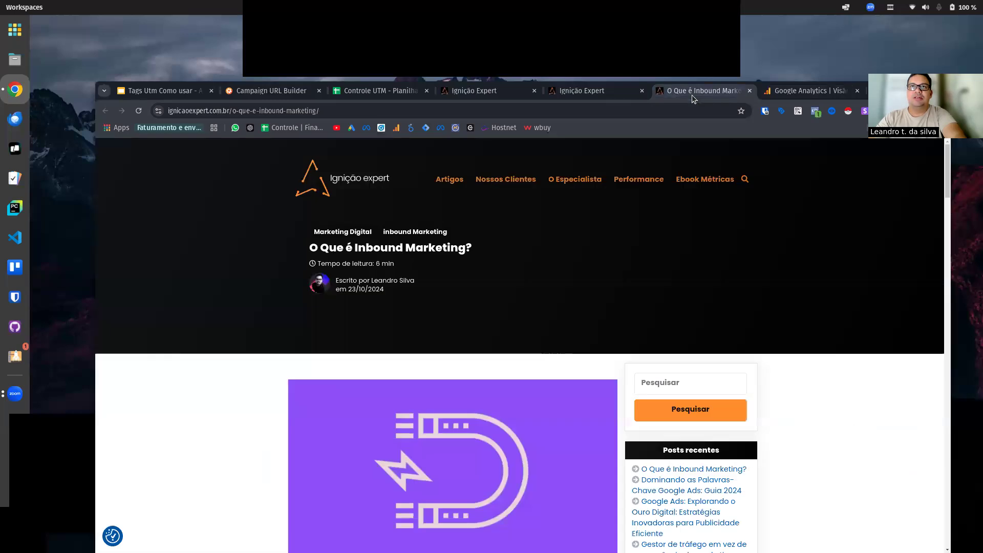
click(588, 91)
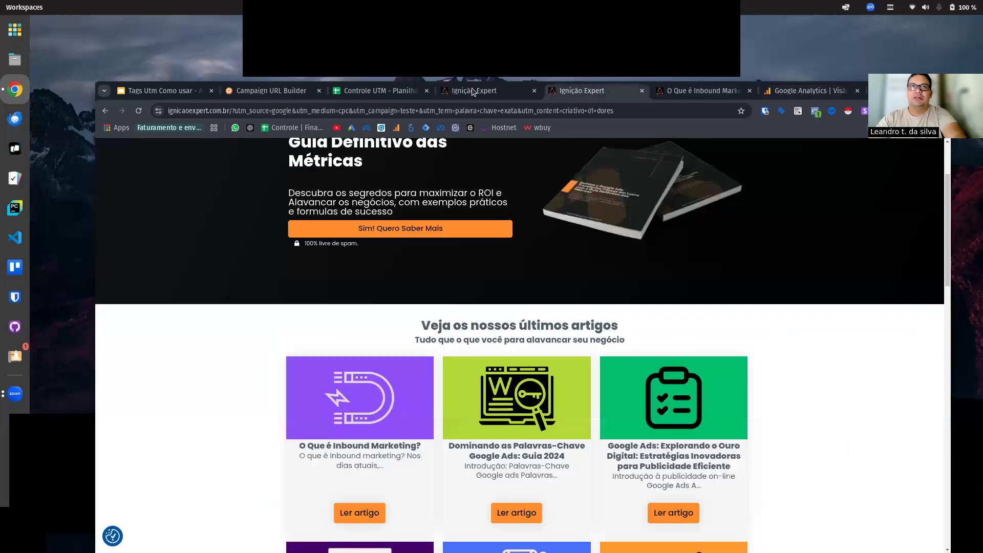
click(710, 111)
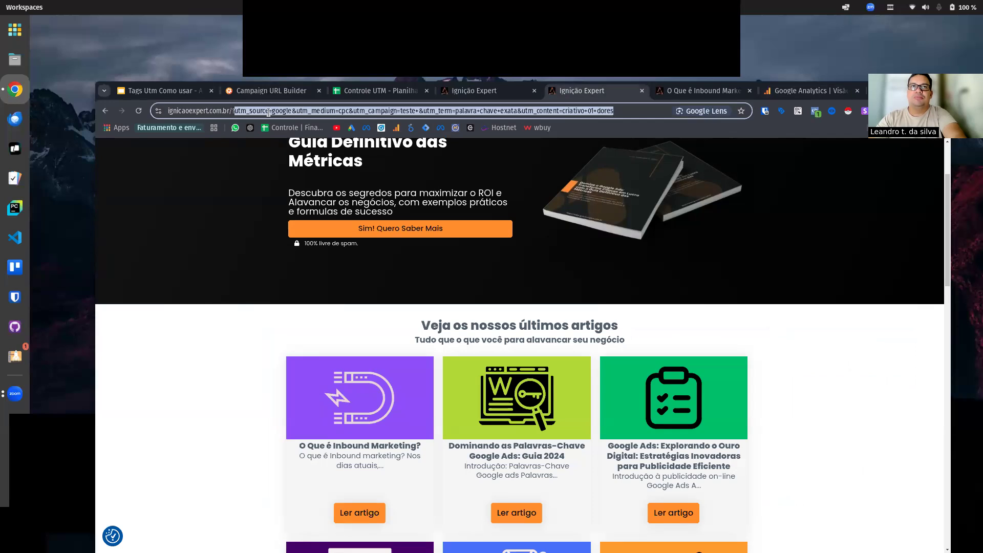
key(shift+Left)
key(ctrl+c)
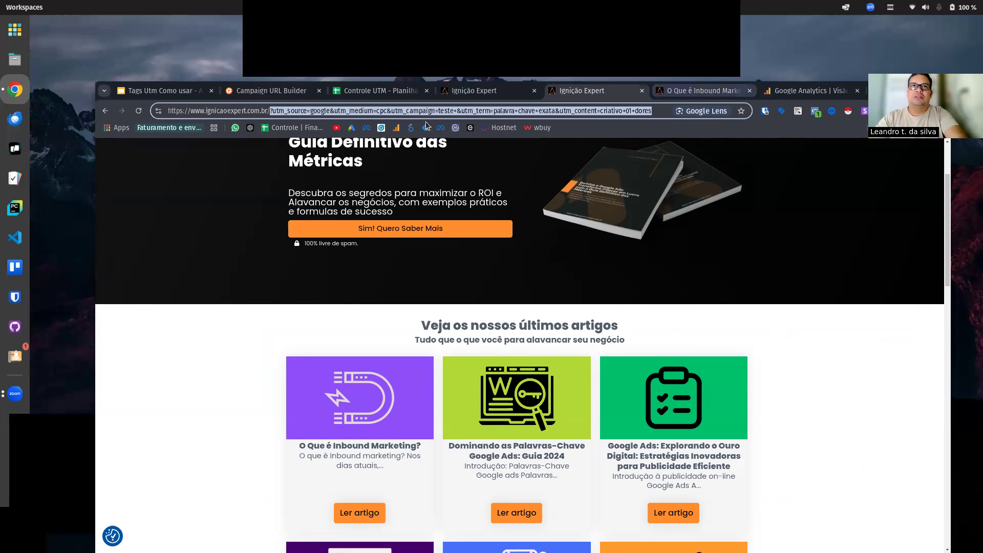
Step: Append the copied UTM query string to the "O Que é Inbound Marketing?" article's address, load it, and return to the Google Analytics real-time overview
key(ctrl+Tab)
click(404, 112)
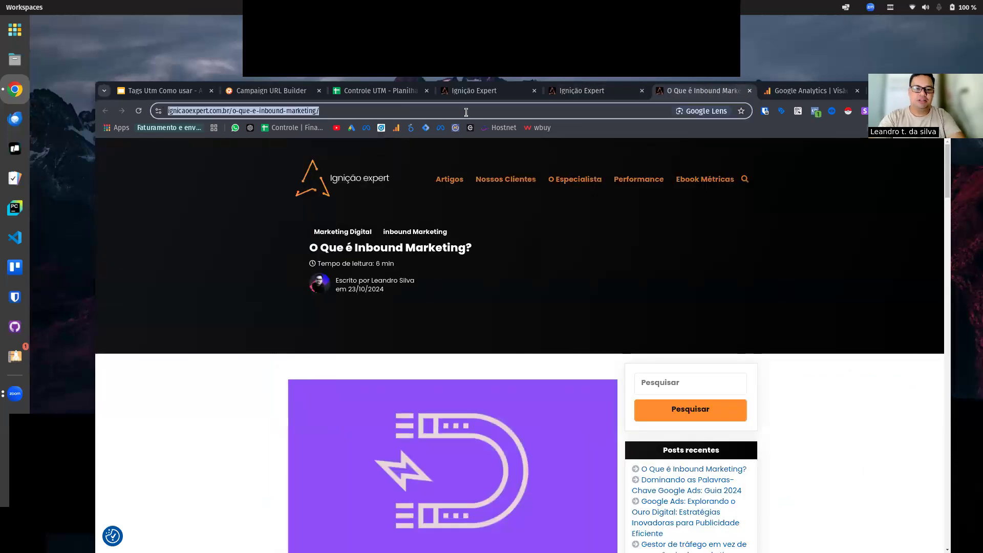
click(466, 113)
key(ctrl+v)
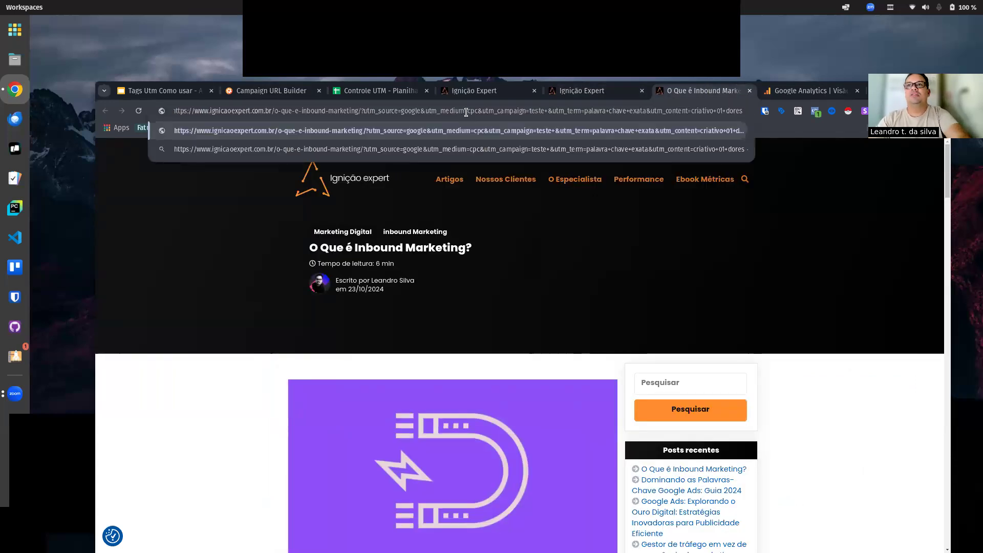
key(Return)
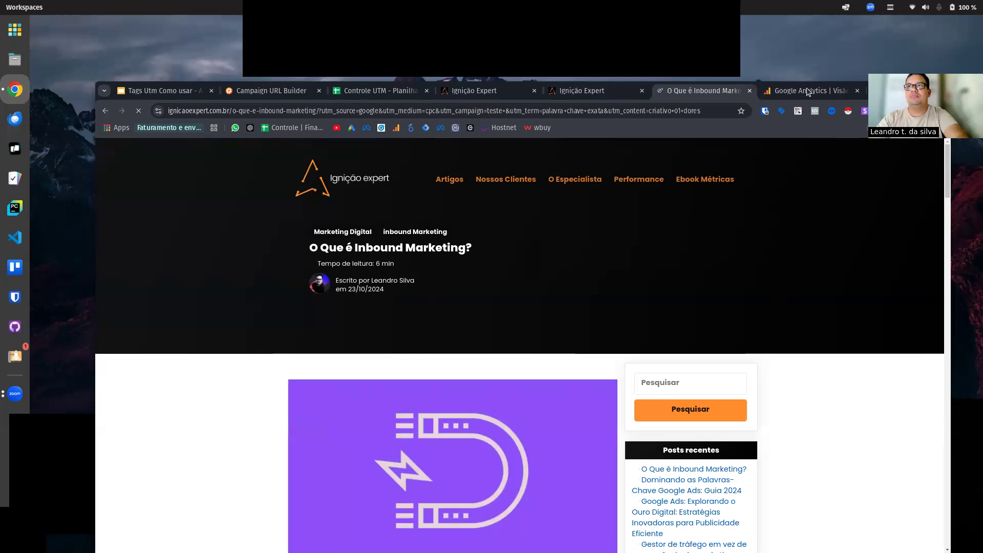
key(ctrl+Tab)
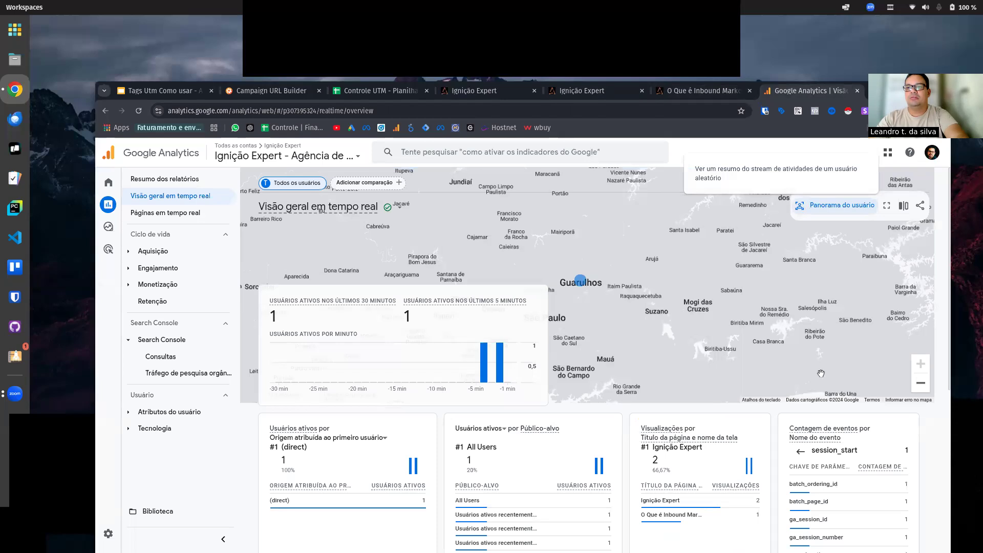
Step: Leave the session_start event, go through the page_view event's parameter keys, and examine the value of its source parameter
scroll(723, 407, down, 2)
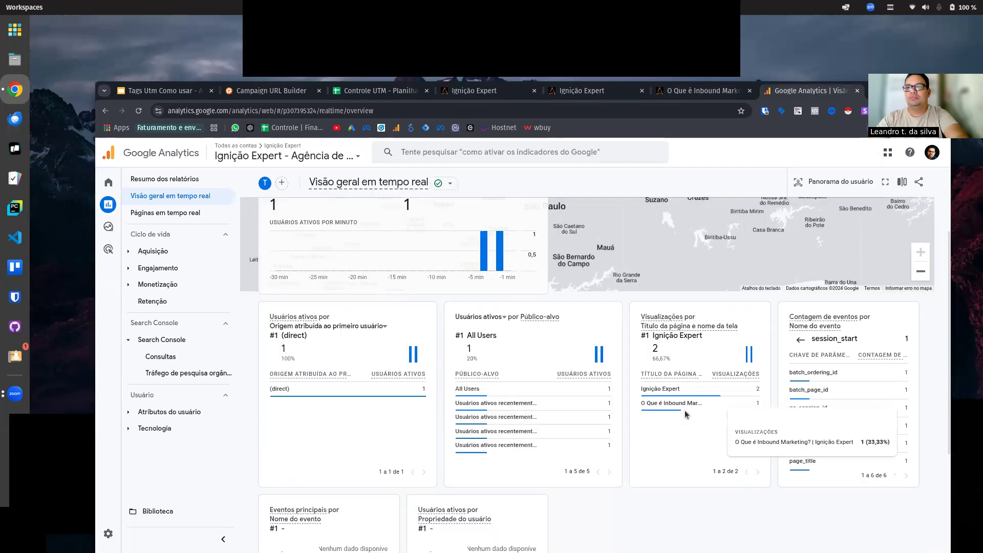
click(799, 341)
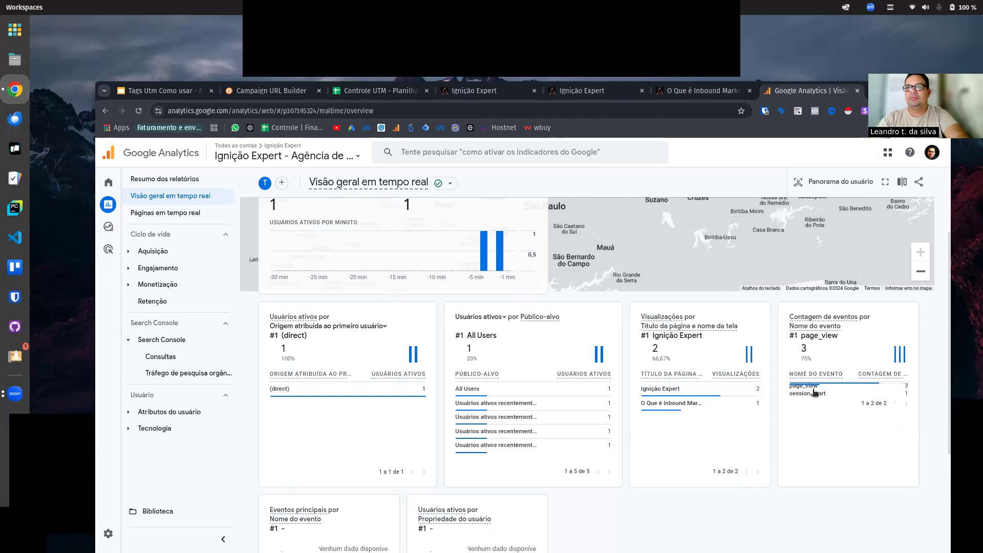
click(813, 388)
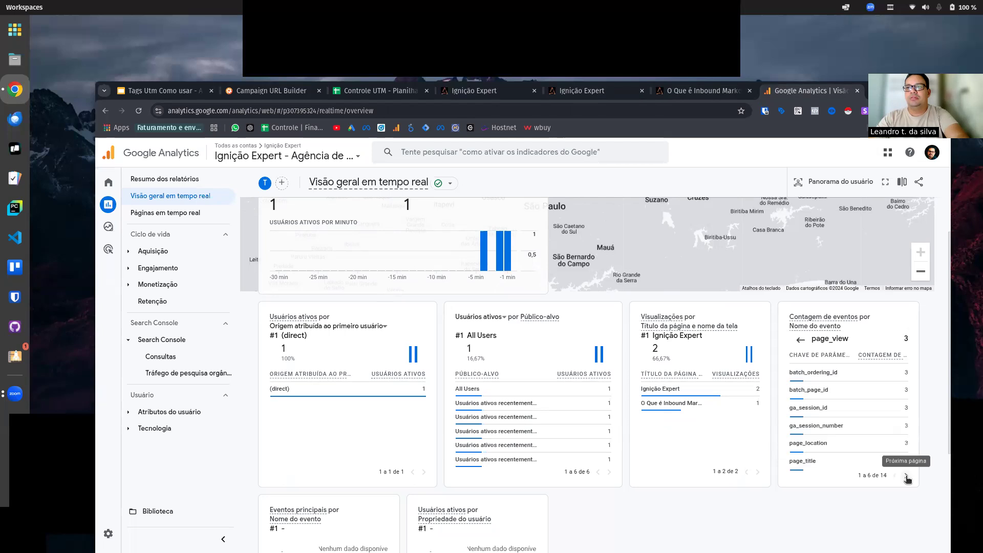
click(906, 477)
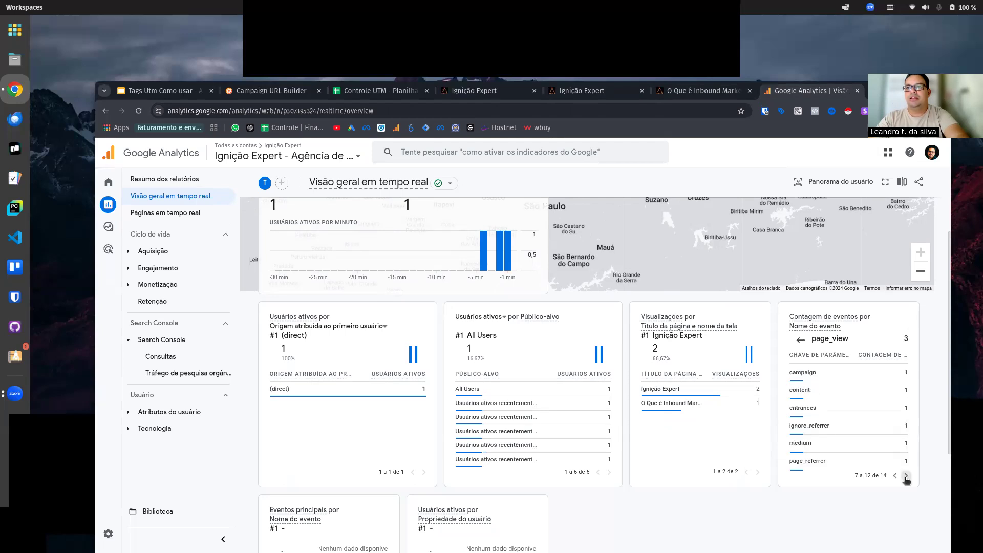
click(906, 476)
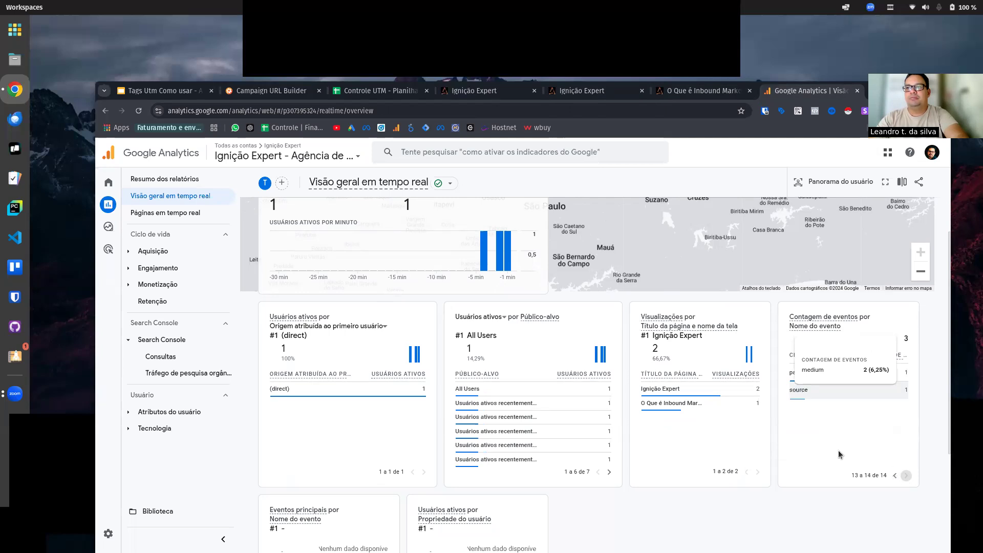
click(818, 396)
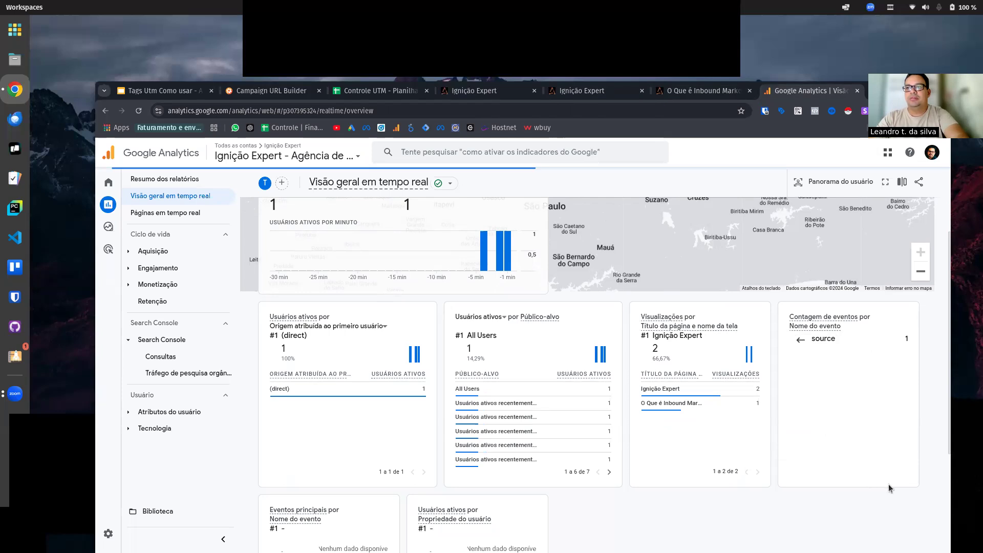
click(799, 340)
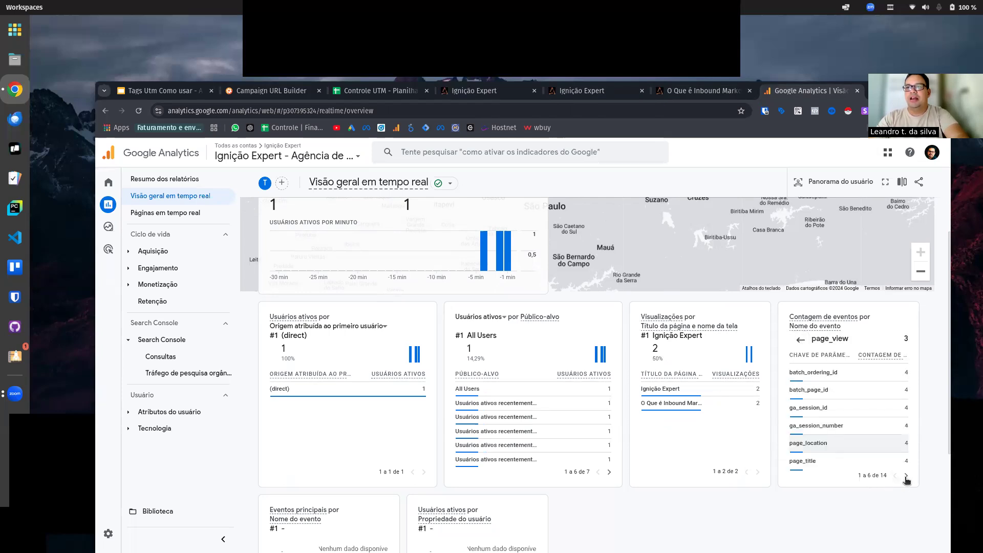
Step: Among the page_view event's parameters, examine the values recorded for campaign and source
click(905, 476)
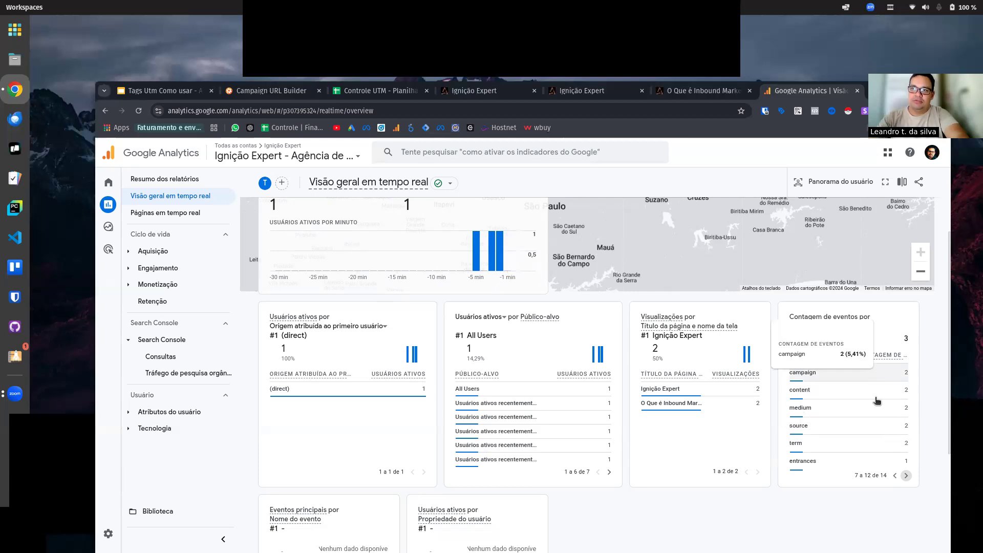
click(811, 373)
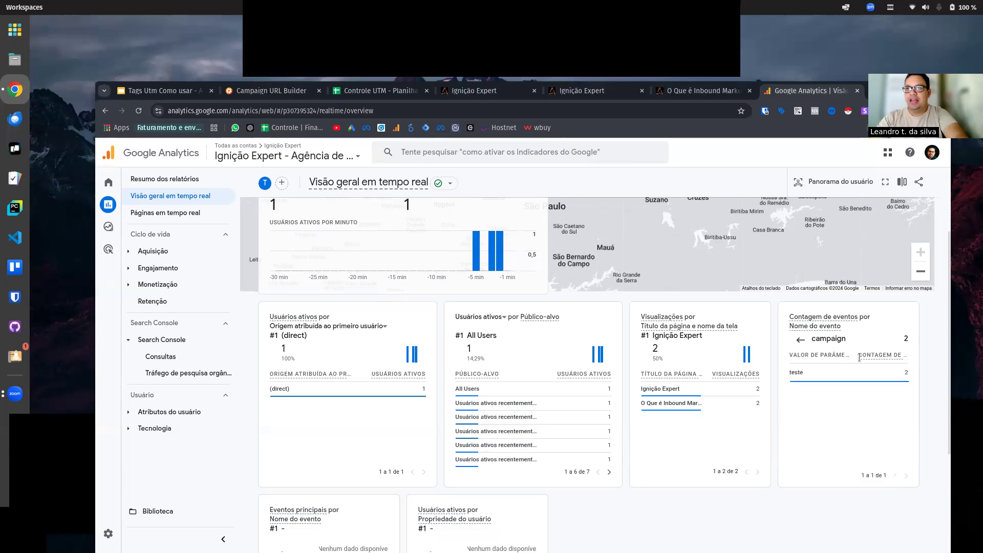
click(800, 342)
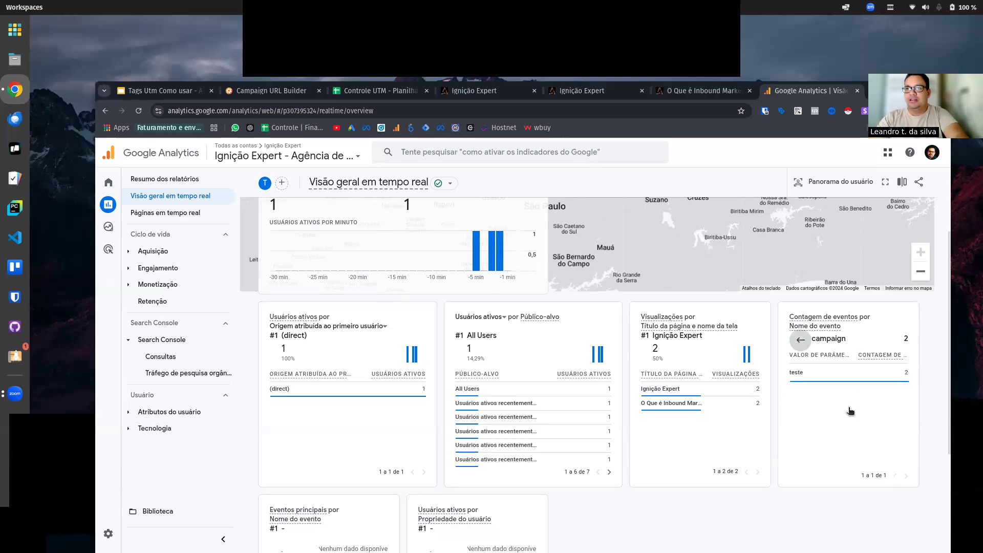
click(907, 476)
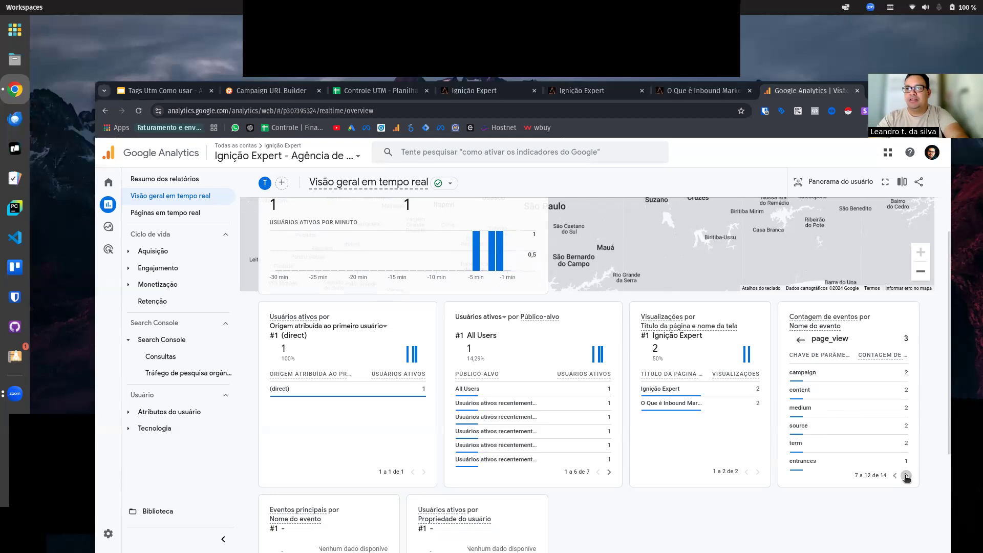
click(822, 427)
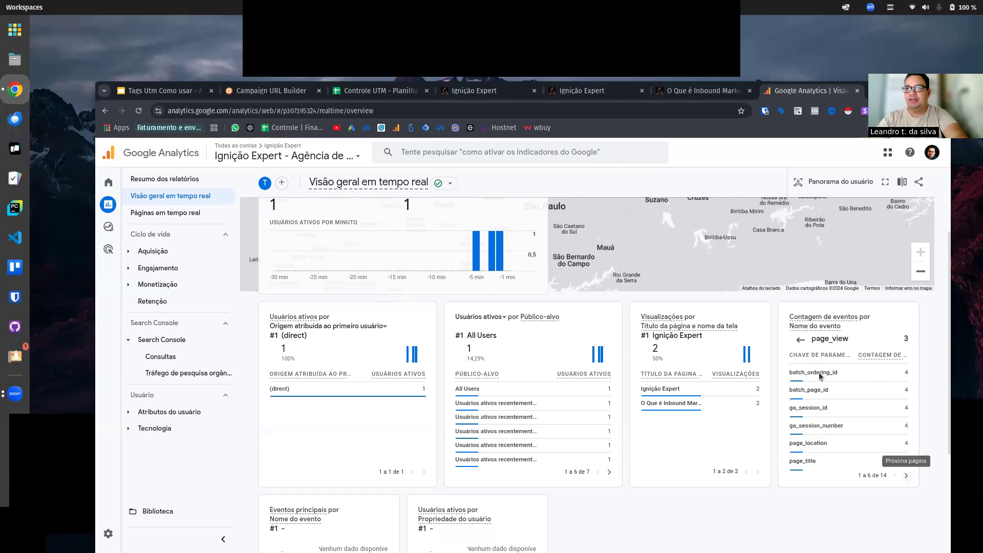
click(843, 413)
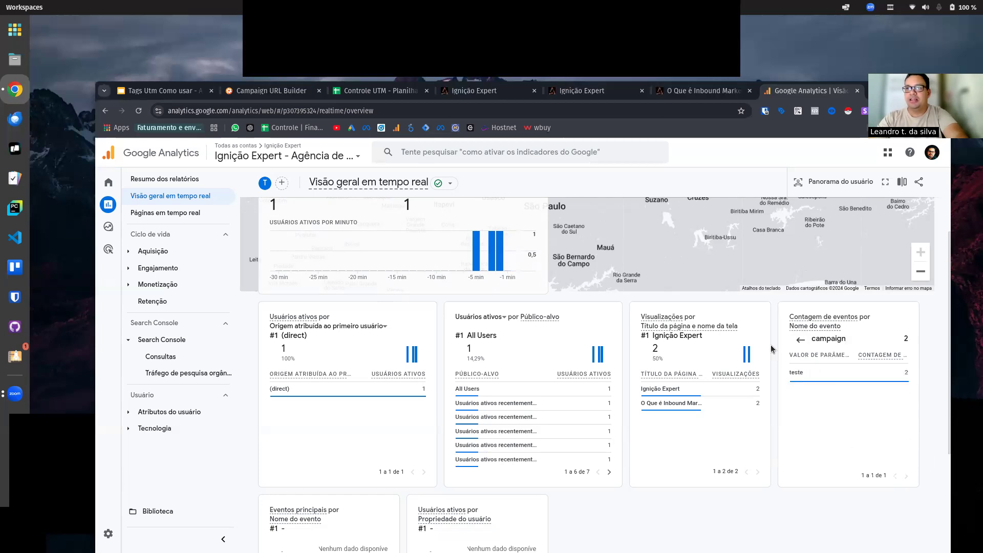
click(800, 343)
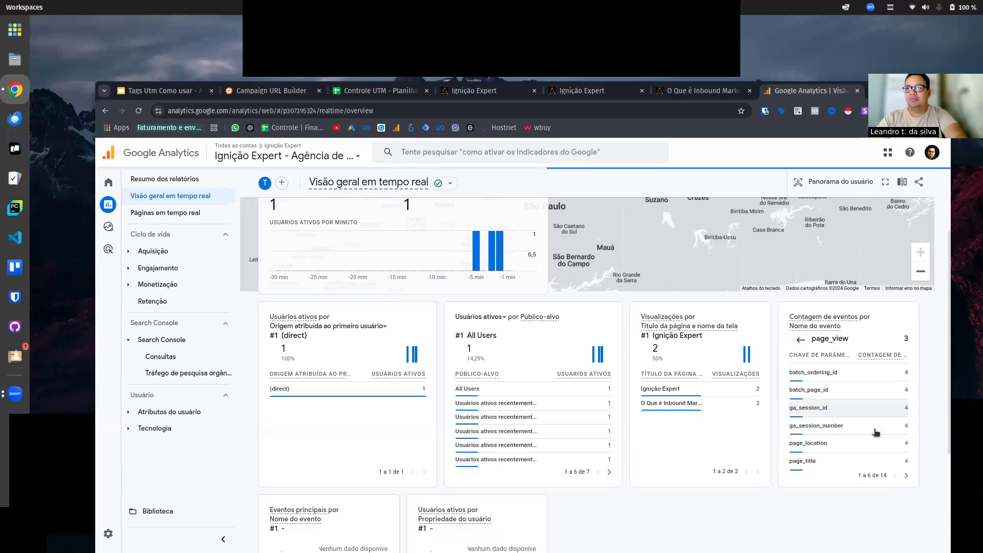
Step: Examine the values recorded for the medium, term and content parameters of the page_view event
click(906, 477)
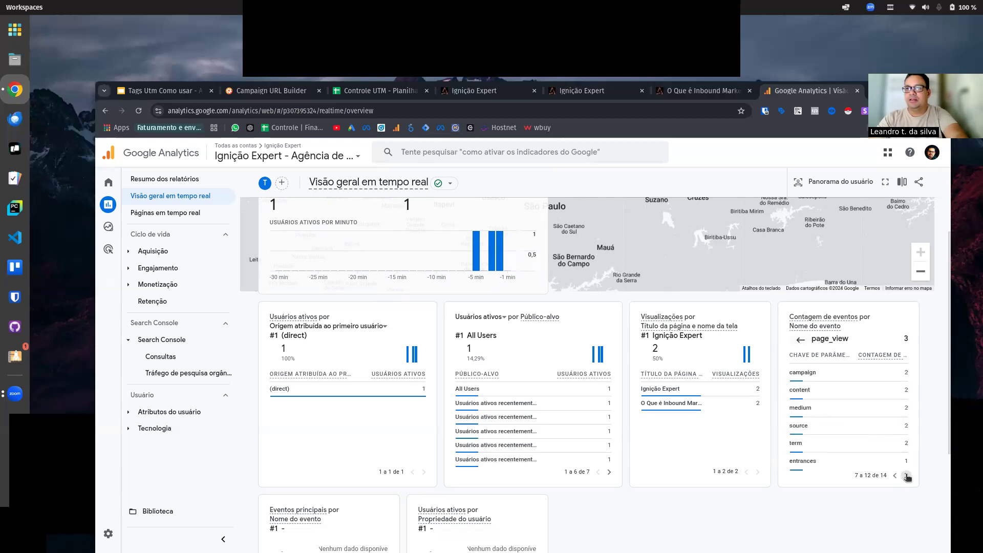
click(831, 409)
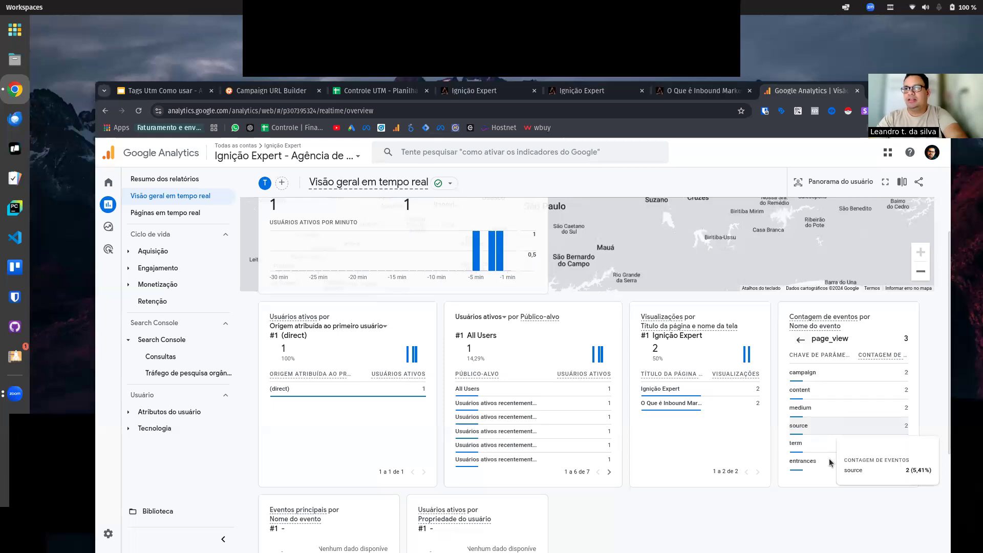
click(833, 450)
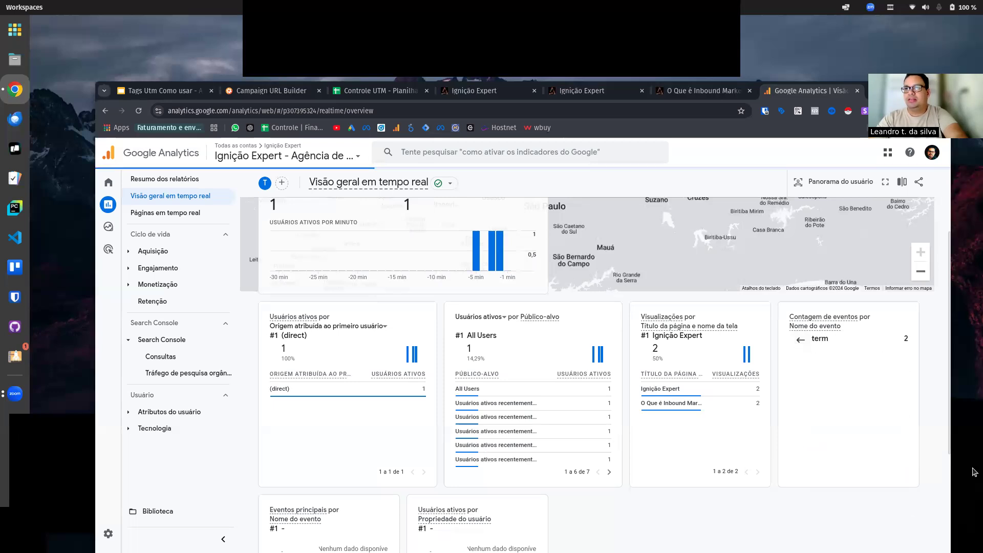
click(801, 342)
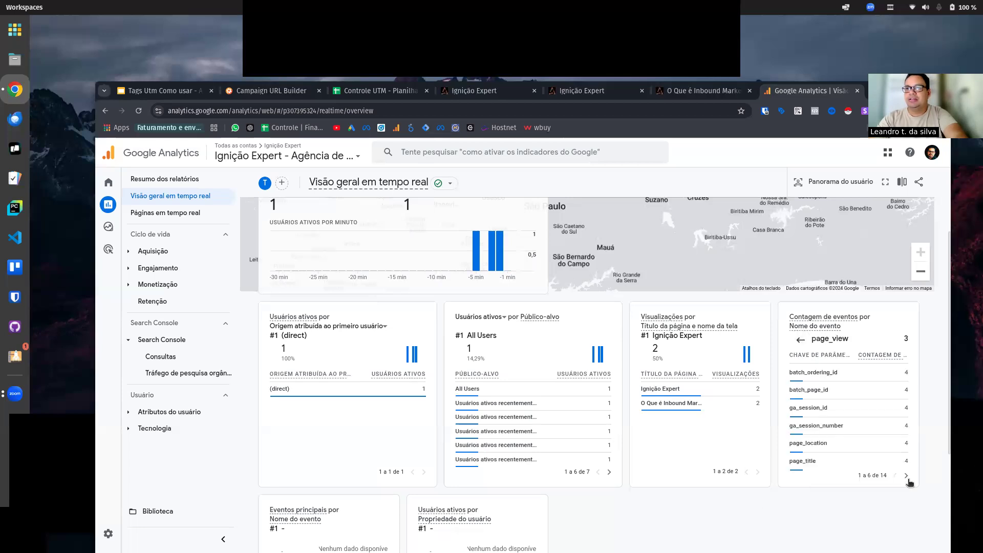
click(906, 475)
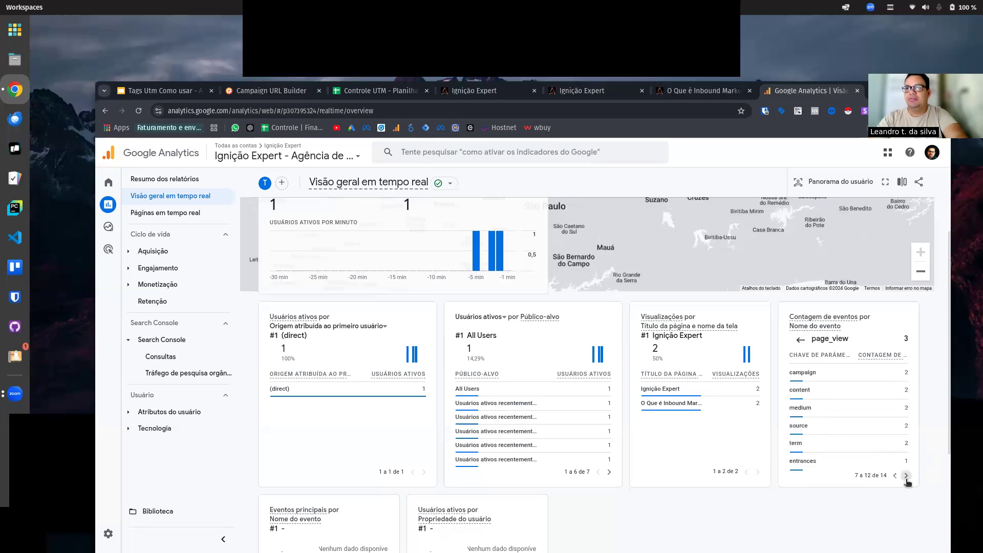
click(838, 393)
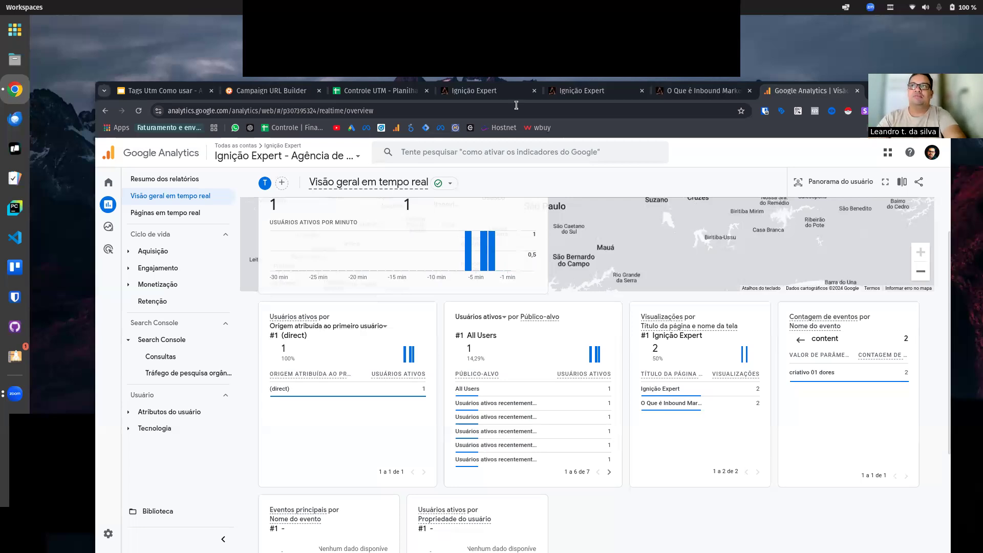
Step: Maximize the browser window and present the "Tags Utm Como usar" slides from slide 4, "Por que usar UTMs?"
click(928, 91)
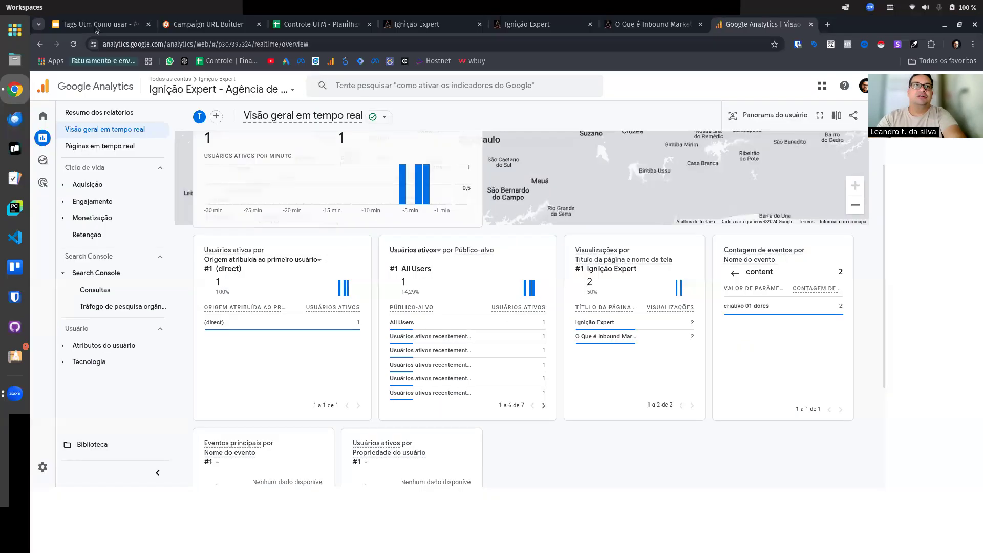
click(94, 25)
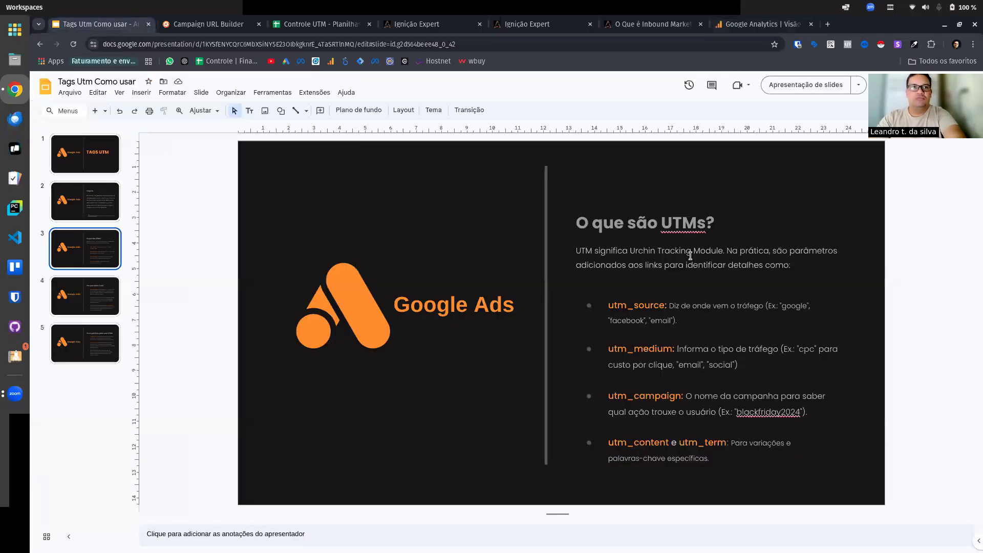
click(95, 297)
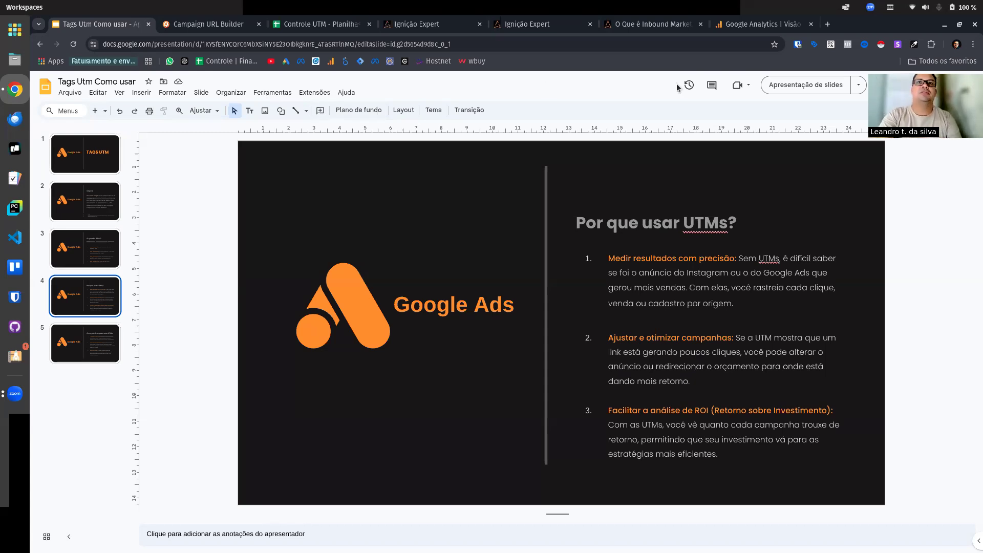
key(ctrl+Return)
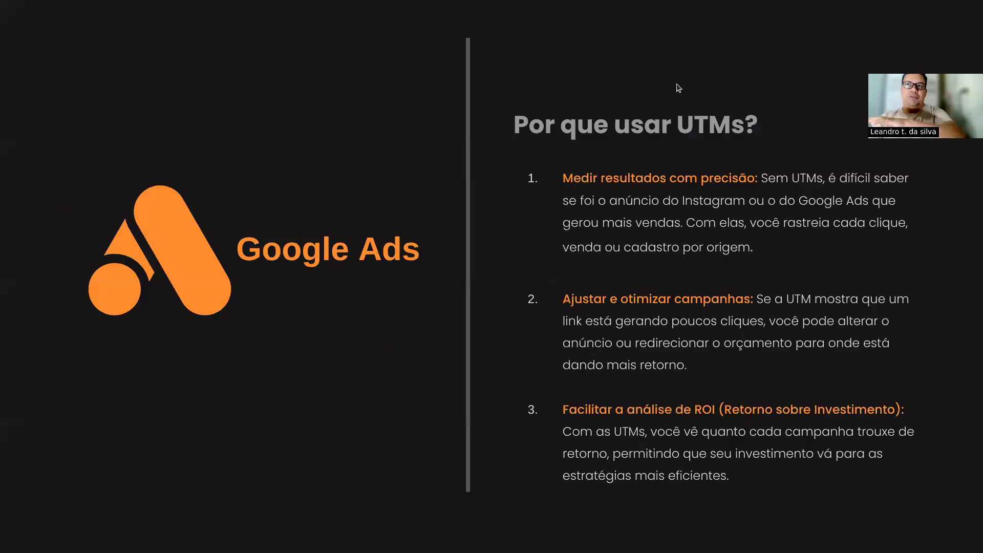
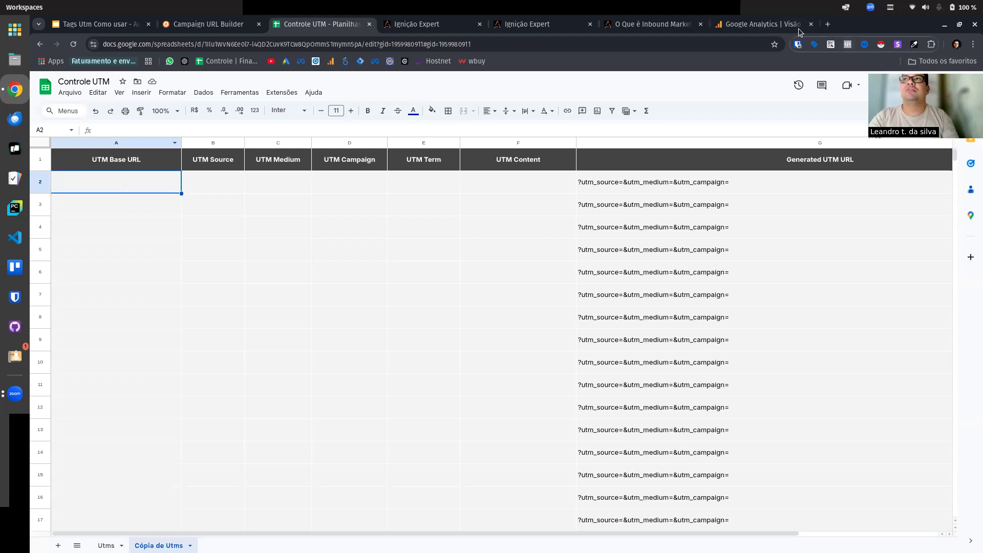
click(763, 24)
double_click(860, 27)
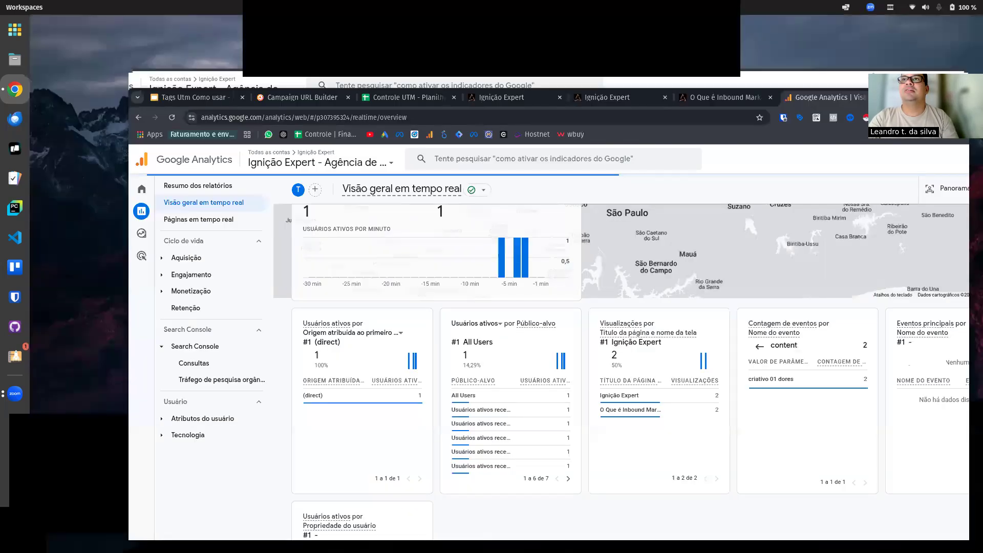
click(625, 91)
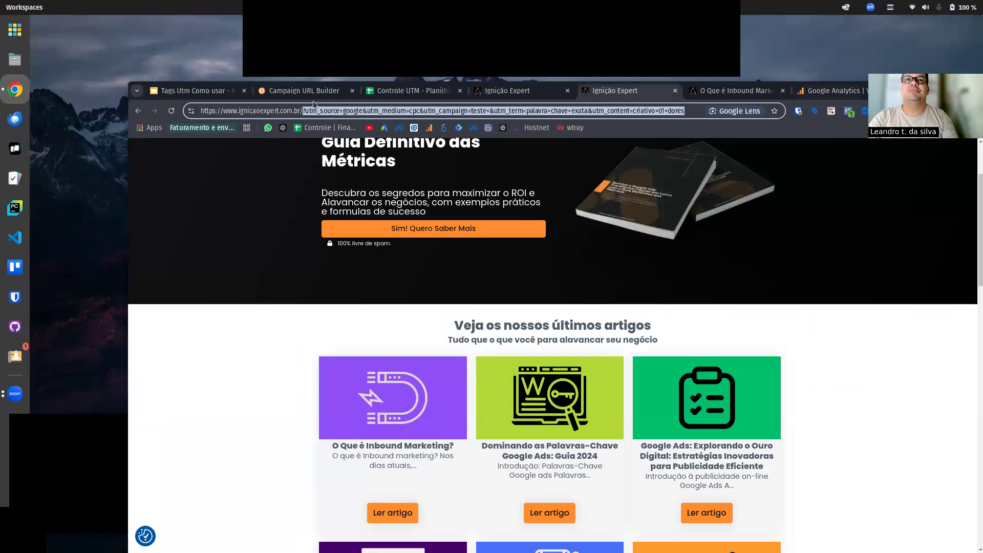
click(512, 91)
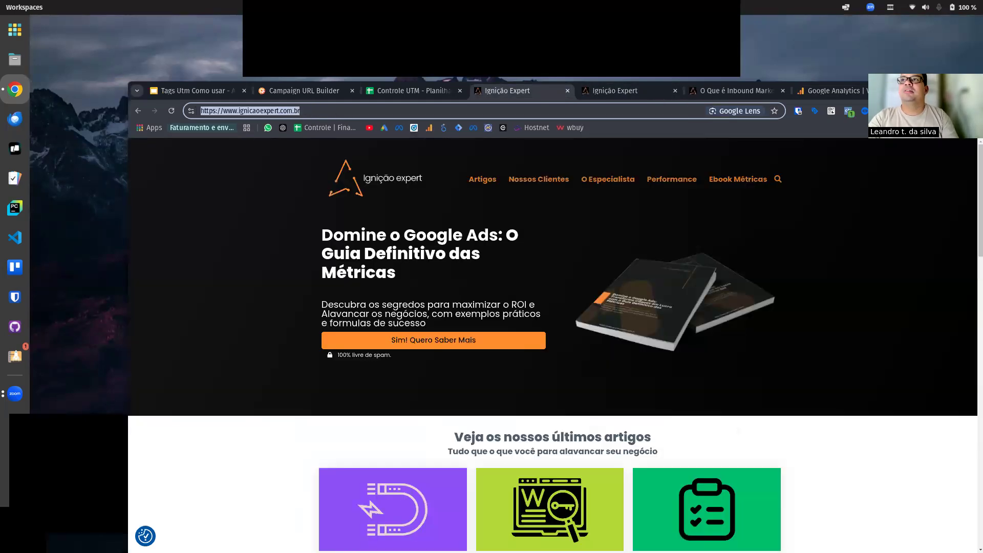
click(959, 90)
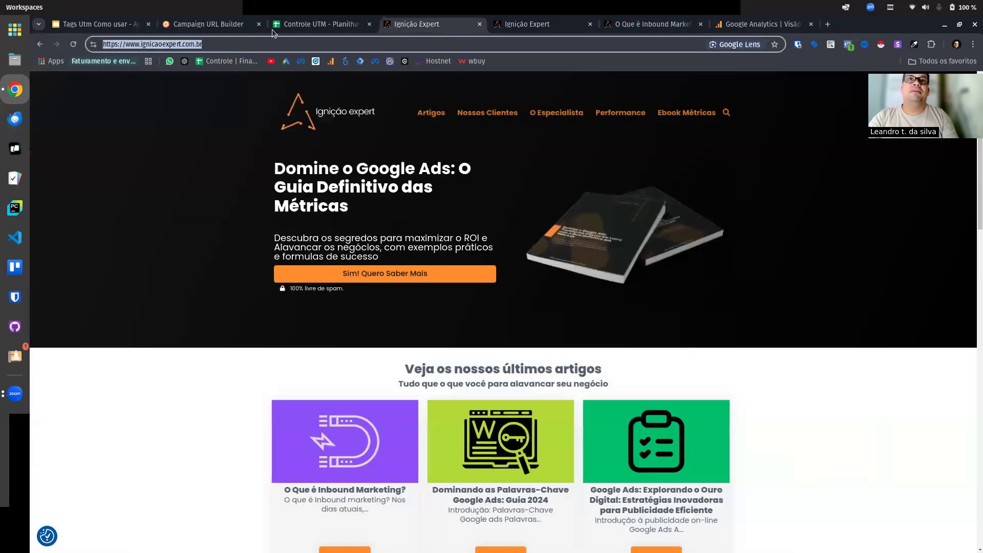
drag(876, 28, 869, 77)
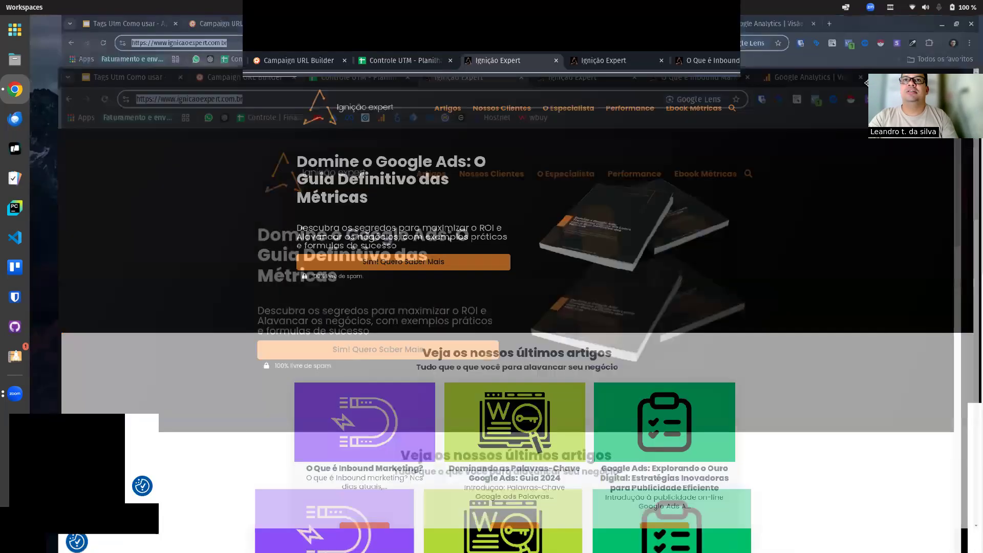
Step: Return to the Controle UTM spreadsheet and paste the Ignição Expert home page address as the UTM Base URL in A2
click(383, 91)
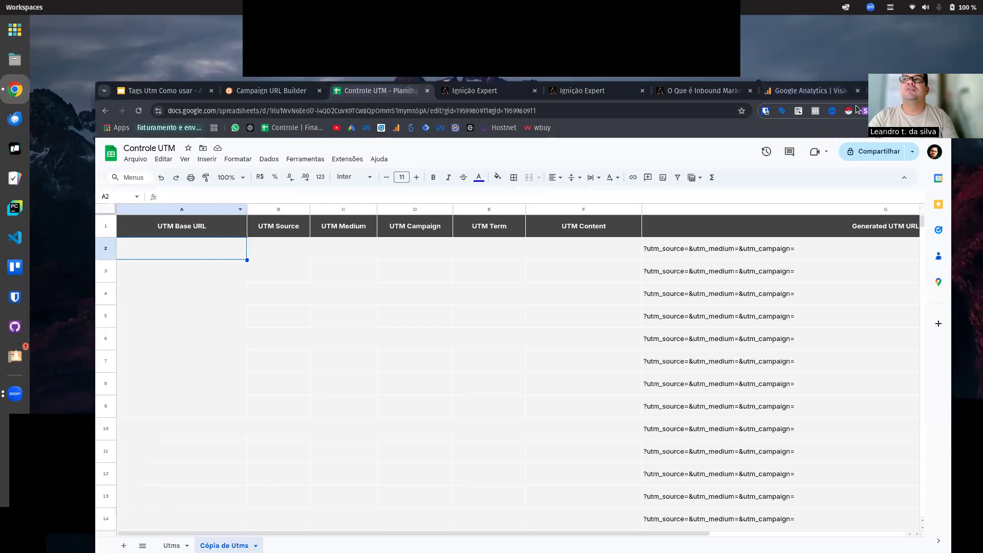
click(928, 90)
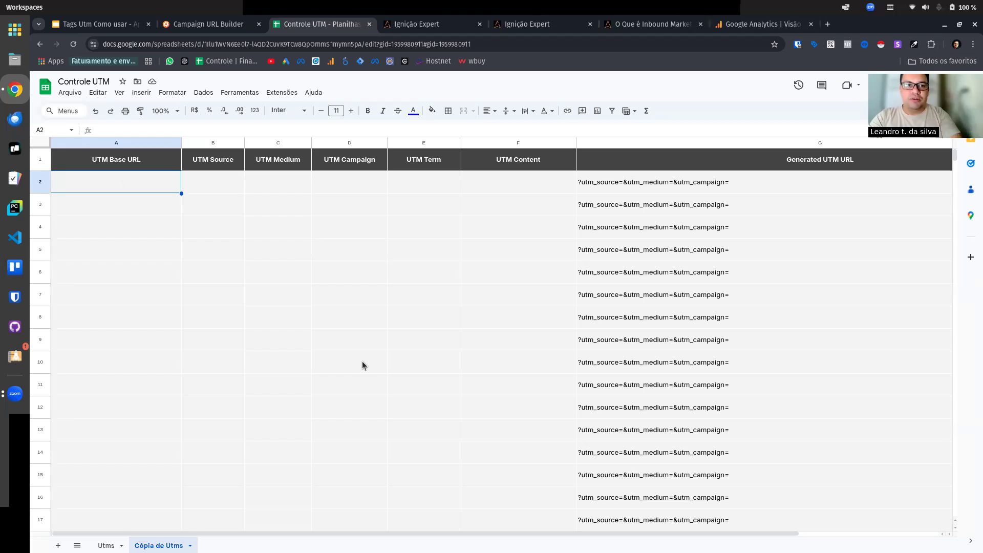
click(158, 276)
click(139, 187)
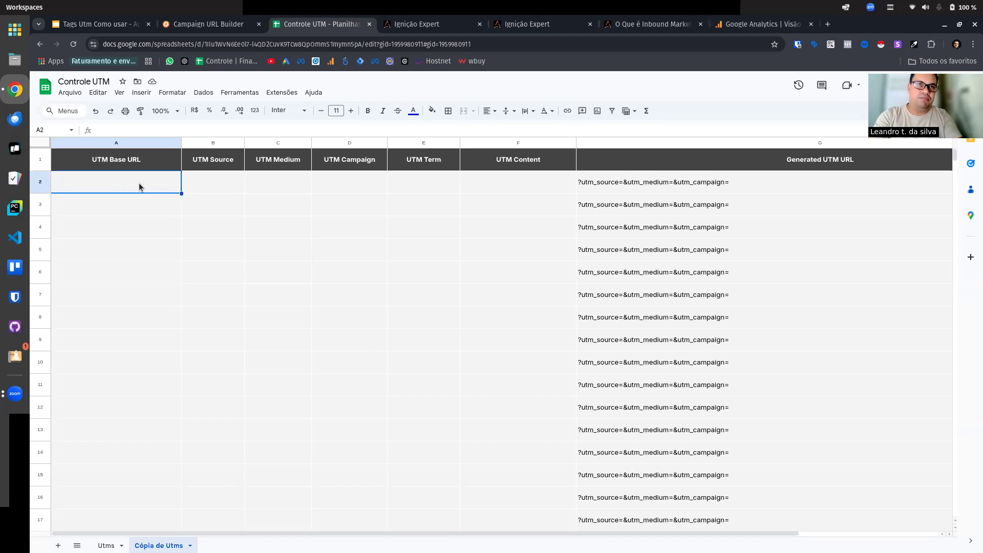
text(https://www.ignicaoexpert.com.br/)
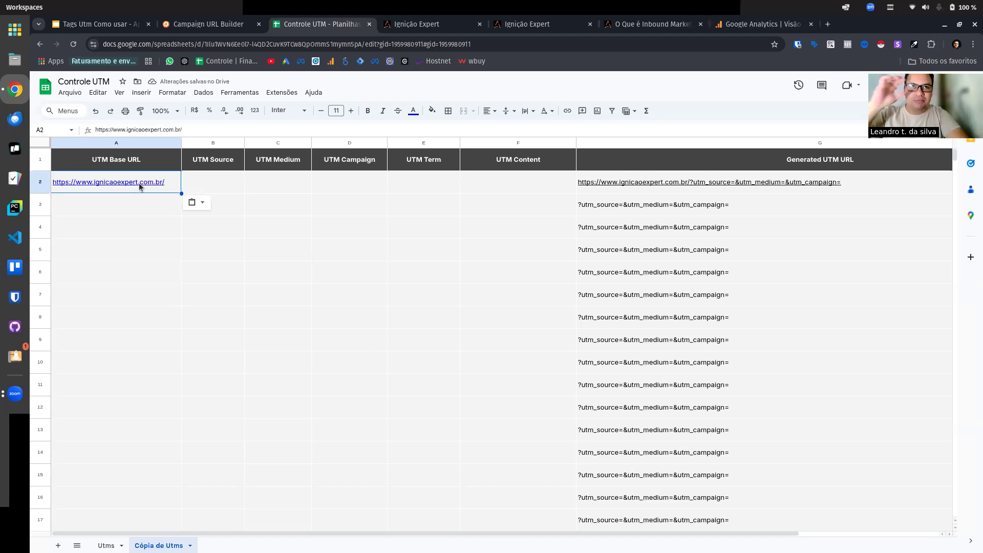
Step: Enter google as the UTM Source in row 2
click(198, 184)
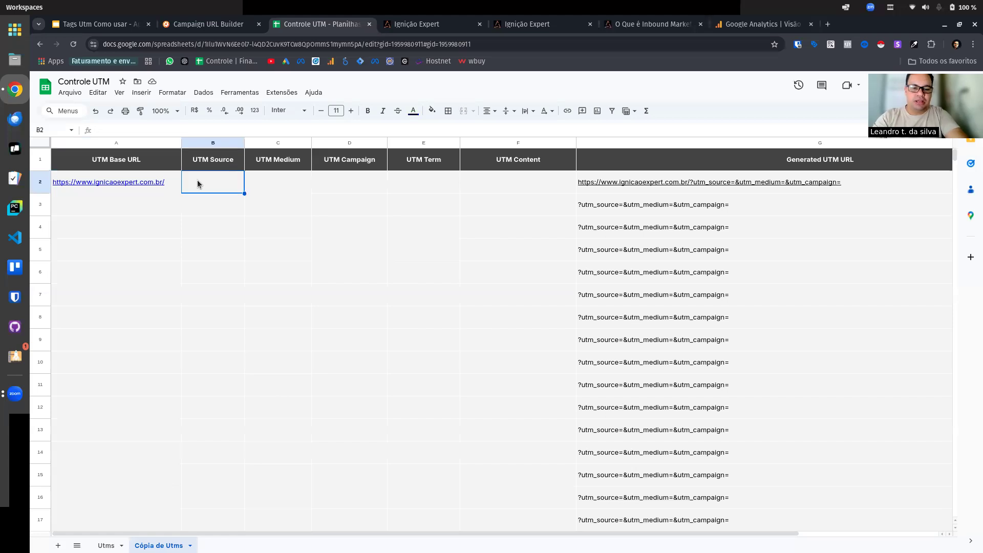
text(google)
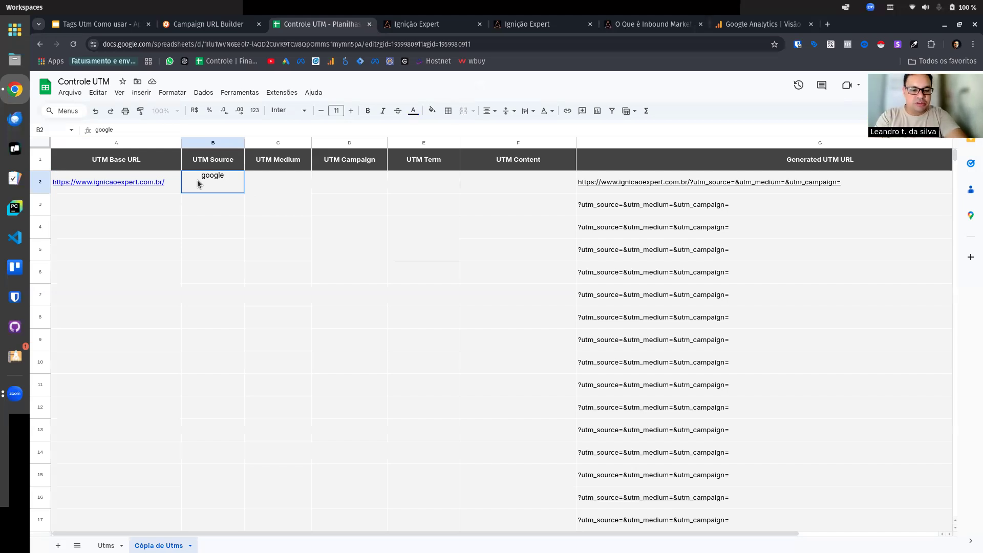
key(Tab)
key(Tab)
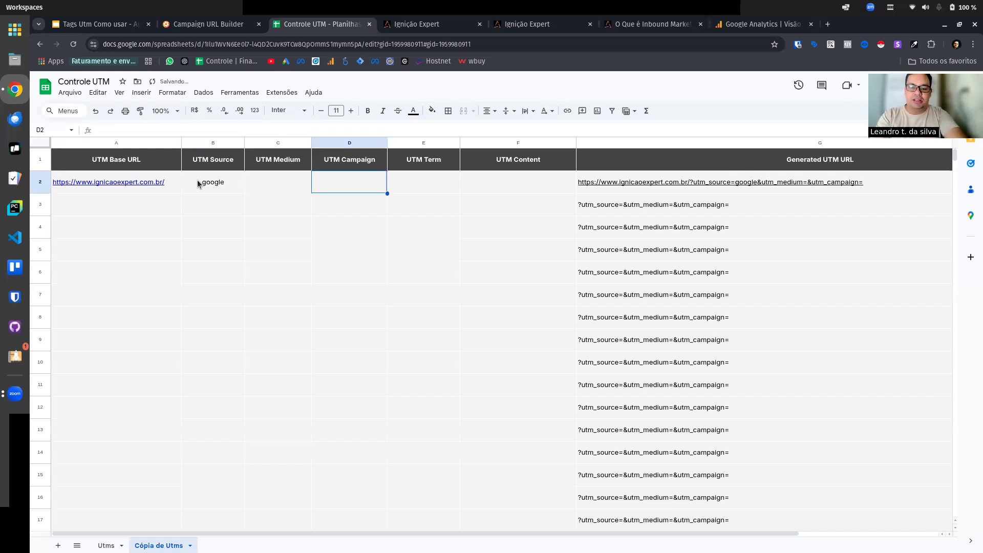
key(Left)
key(Left)
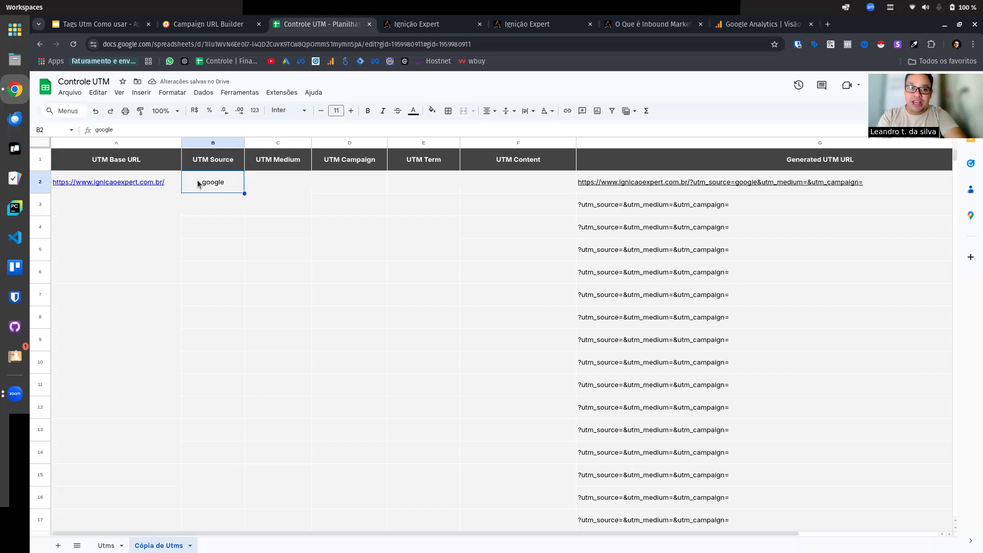
key(Right)
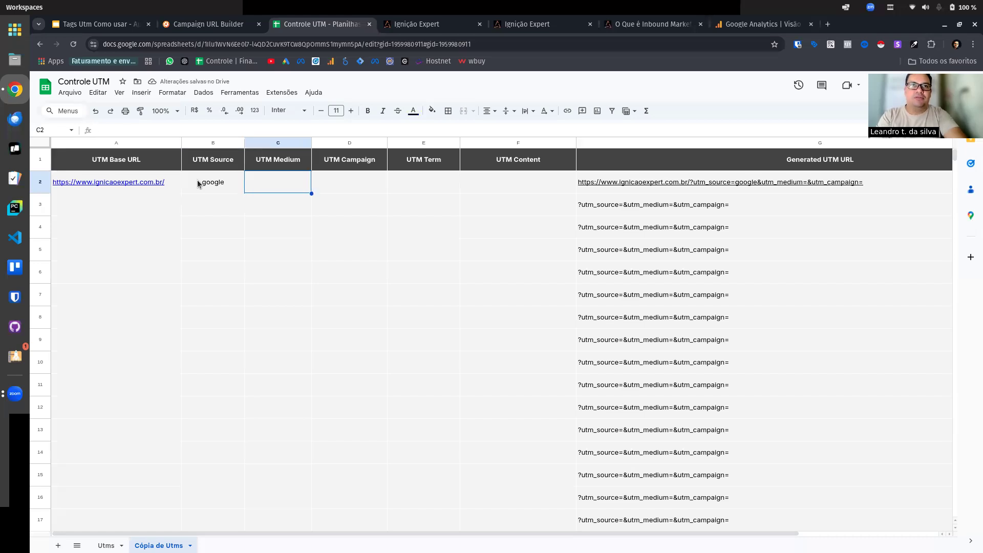
Step: Replace the UTM Source in row 2, trying bing first and settling on Meta
key(Left)
key(Delete)
text(bing)
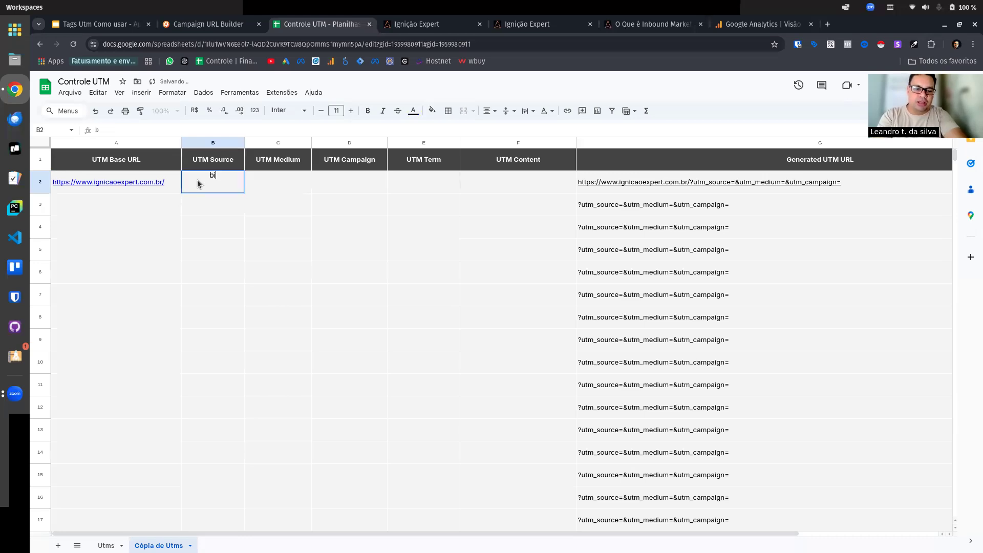
key(BackSpace)
key(BackSpace)
key(BackSpace)
key(BackSpace)
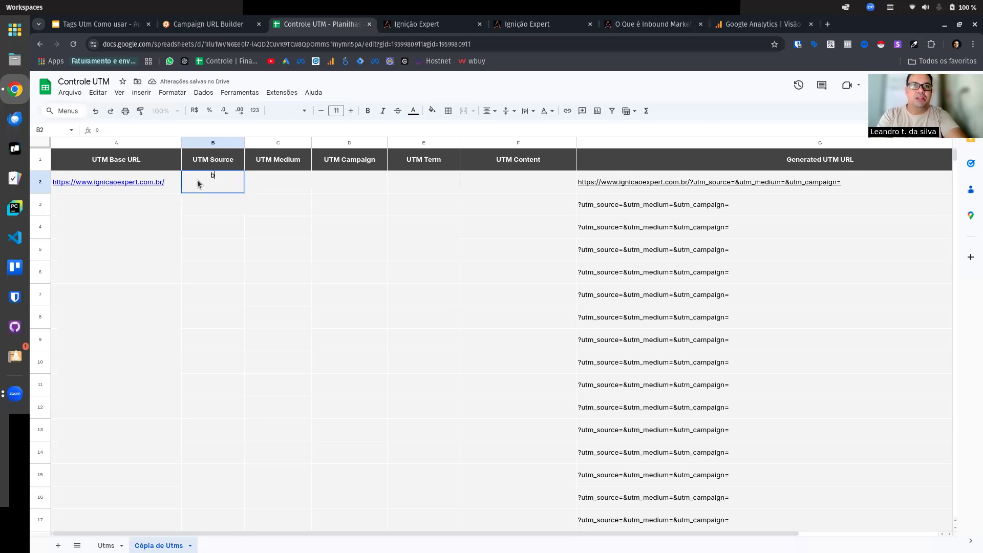
text(Meta)
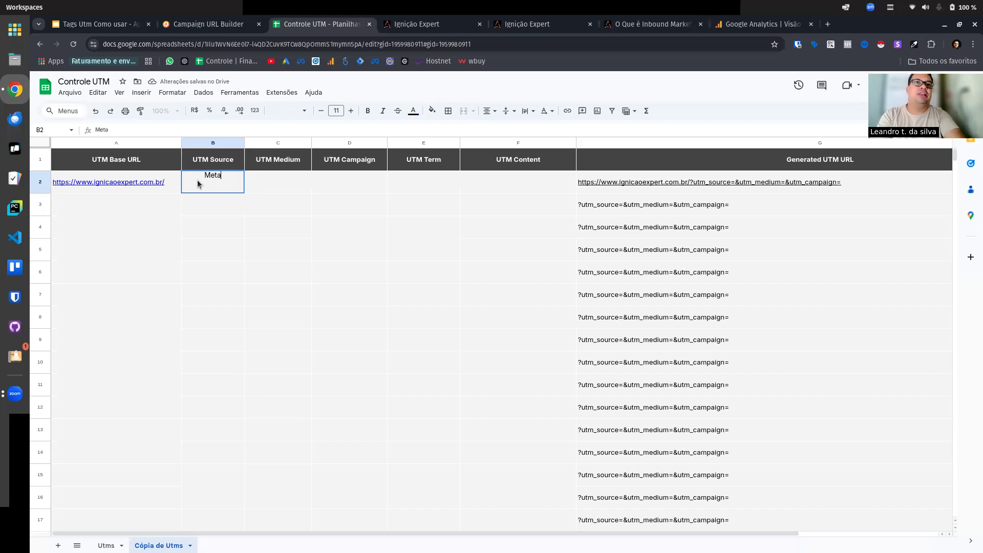
key(Tab)
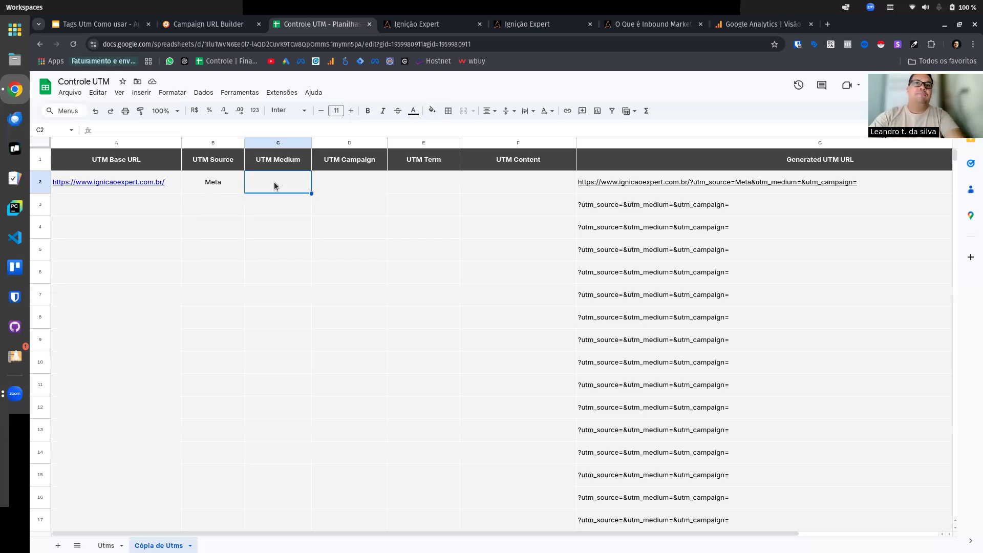
Step: Set the UTM Medium in row 2 to "feed noticias"
text(fe)
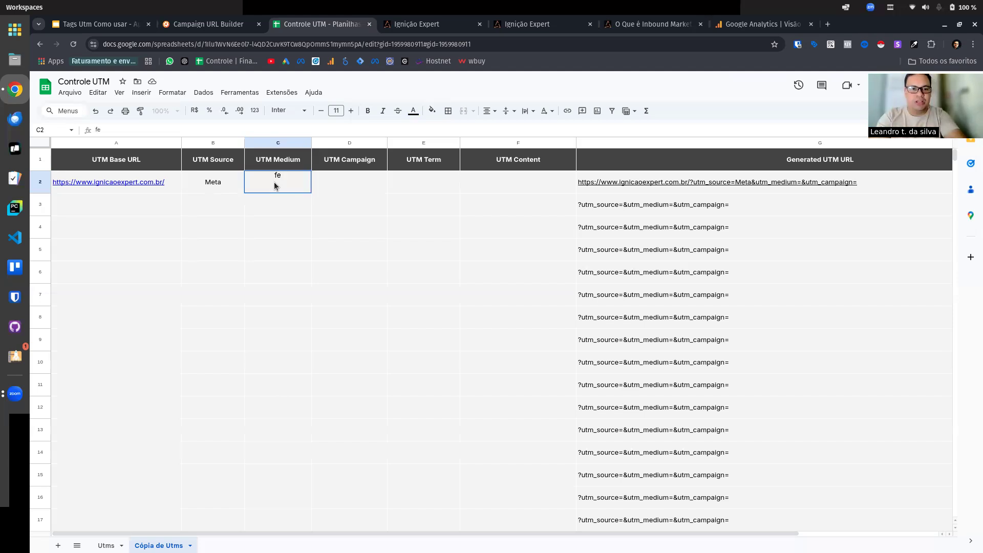
text(ed)
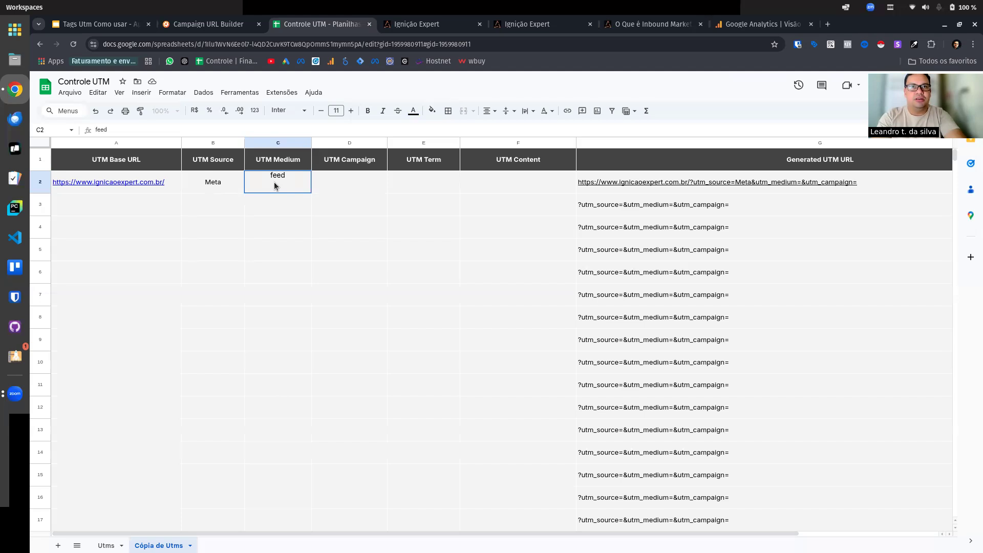
text( noticias)
key(Tab)
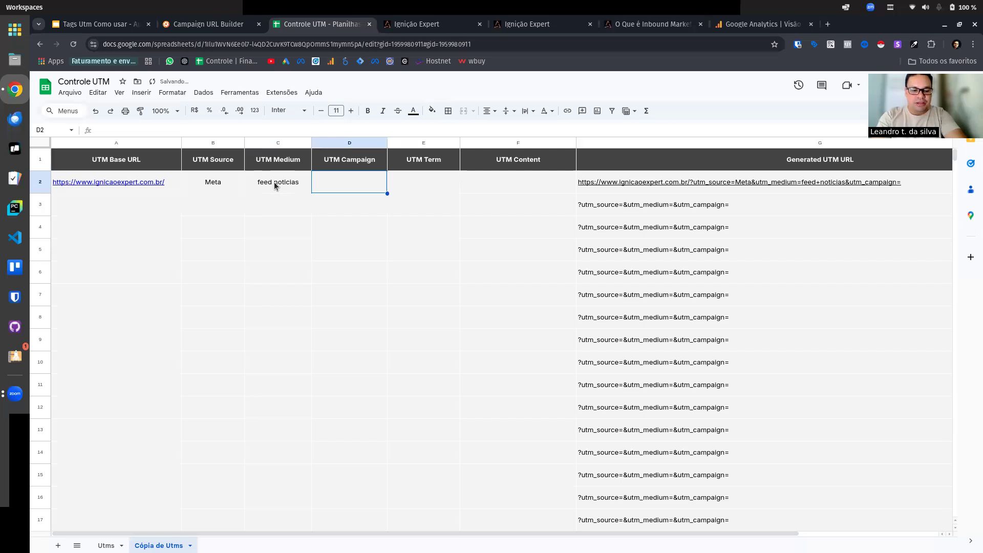
Step: Try "cliente vendas" and "Cliente 01" as UTM Campaign names in row 2, erasing each one
text(client)
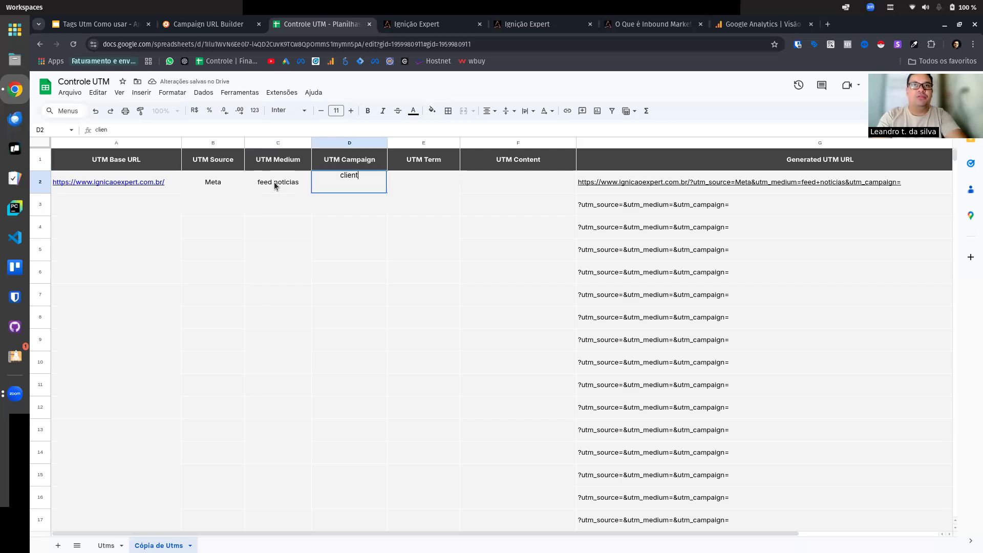
text(e vendas)
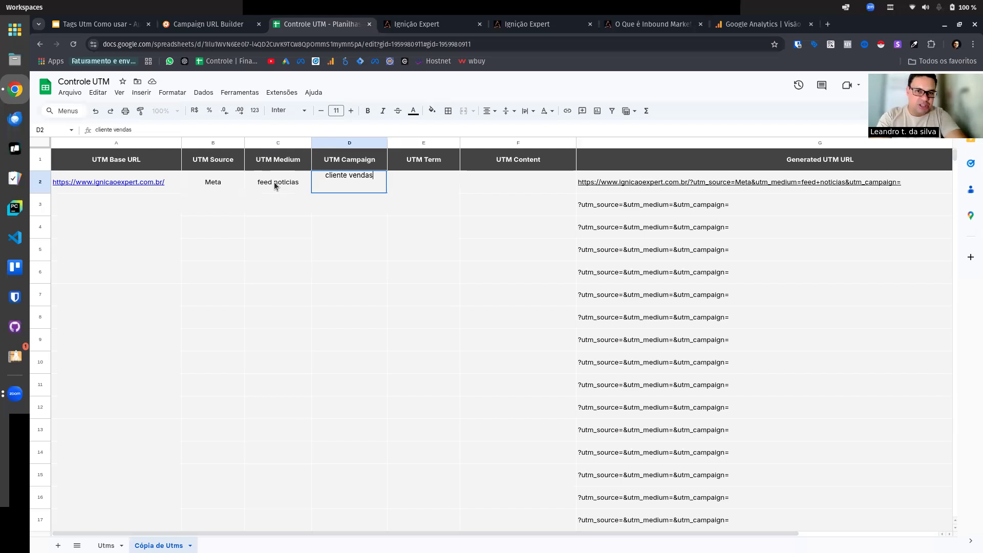
key(BackSpace)
key(BackSpace)
key(BackSpace)
key(BackSpace)
key(BackSpace)
key(BackSpace)
key(BackSpace)
key(BackSpace)
key(BackSpace)
key(BackSpace)
key(BackSpace)
key(BackSpace)
key(BackSpace)
key(BackSpace)
text(Cliente 01)
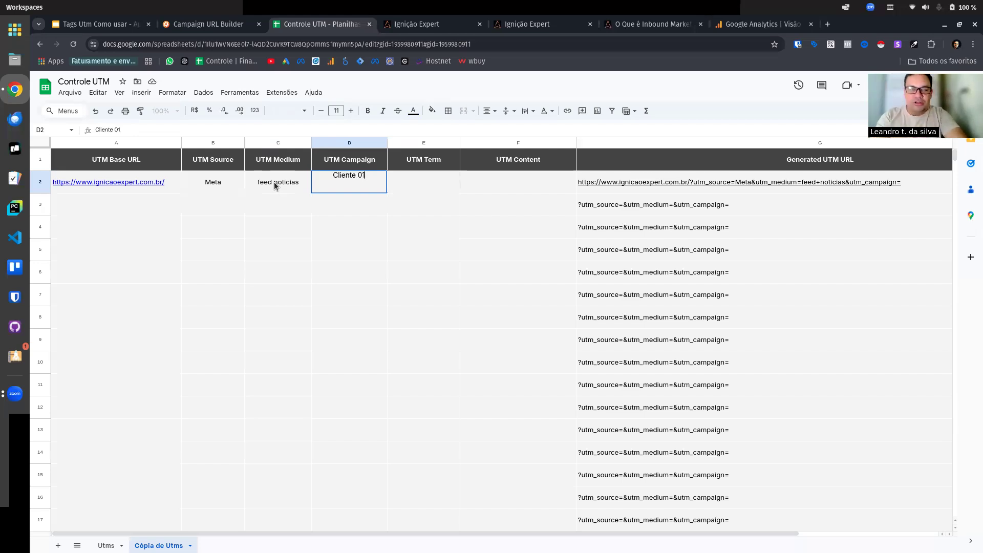
key(BackSpace)
key(BackSpace)
key(BackSpace)
key(BackSpace)
key(BackSpace)
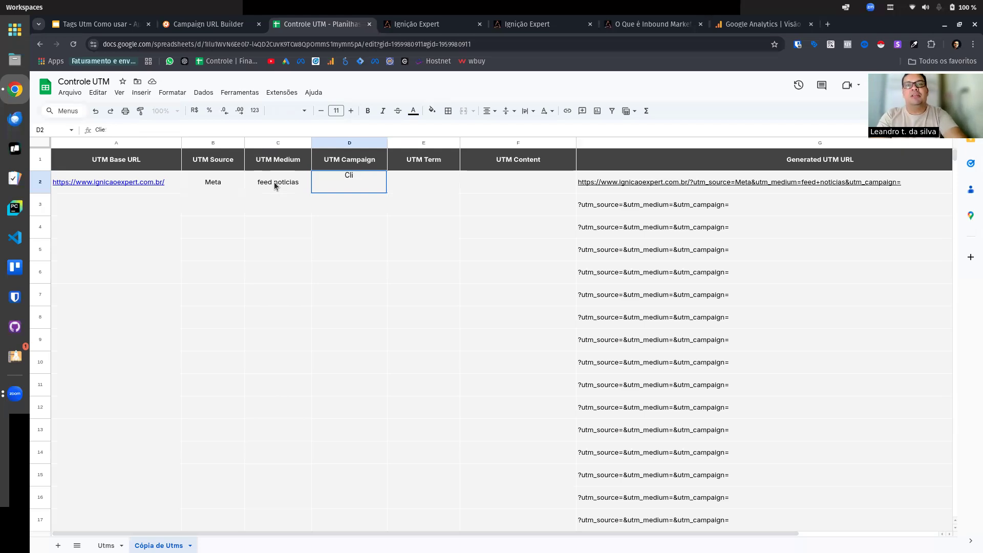
Step: Try the campaign objectives Venda, Lead, Engaj and Clique in the row 2 UTM Campaign cell, clearing each one
text(Venda)
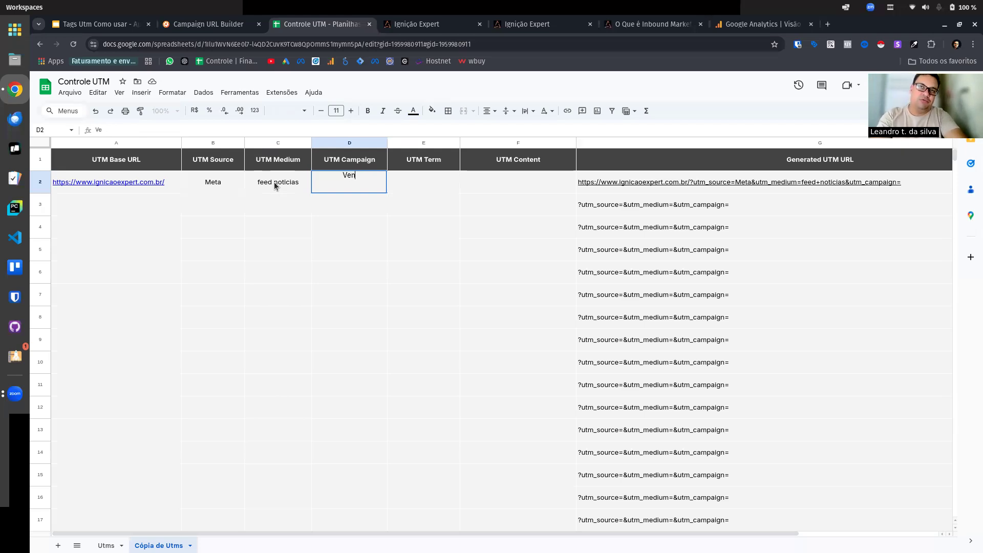
key(BackSpace)
key(BackSpace)
key(BackSpace)
key(BackSpace)
key(BackSpace)
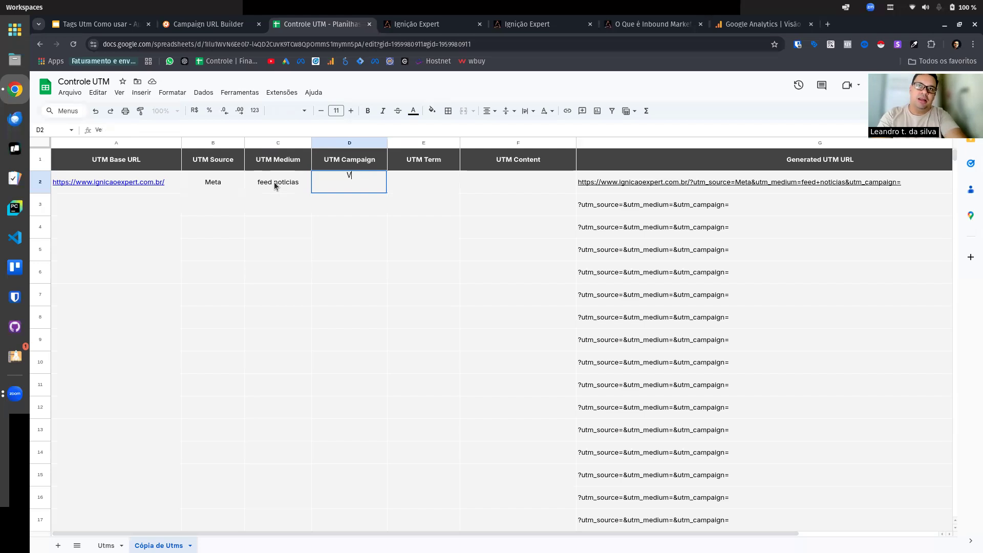
text(Lead)
key(BackSpace)
key(BackSpace)
key(BackSpace)
text(Engaj)
key(BackSpace)
key(BackSpace)
key(BackSpace)
key(BackSpace)
key(BackSpace)
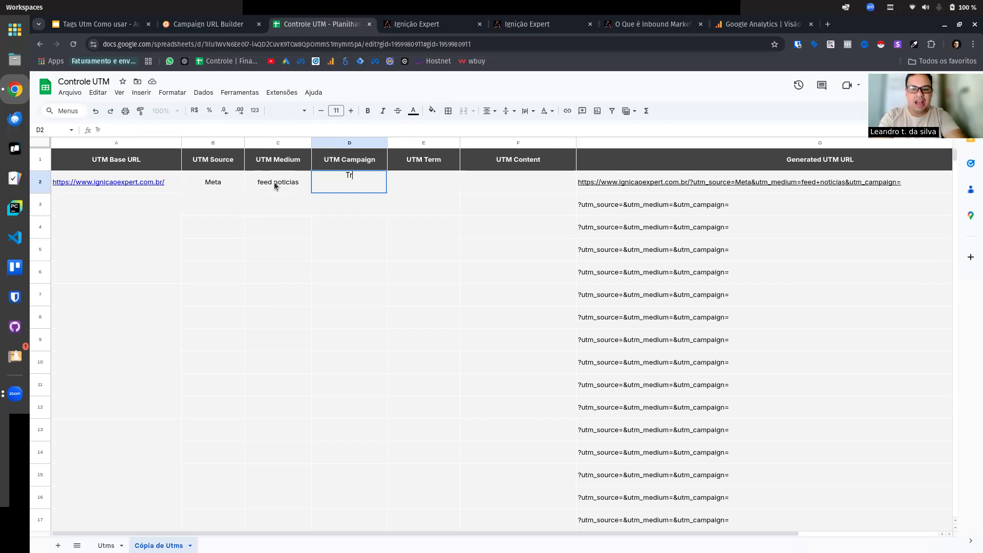
key(BackSpace)
key(BackSpace)
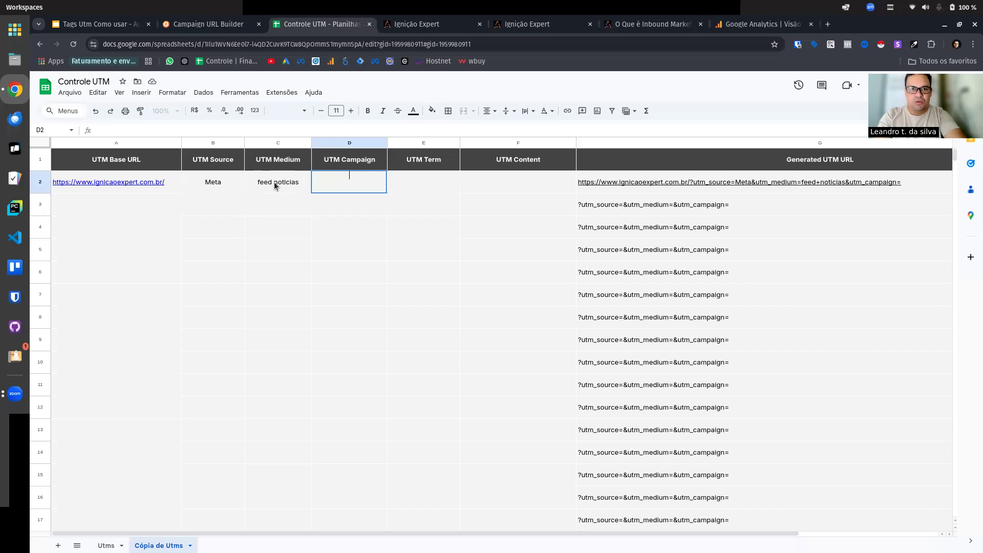
text(Clique)
key(BackSpace)
key(BackSpace)
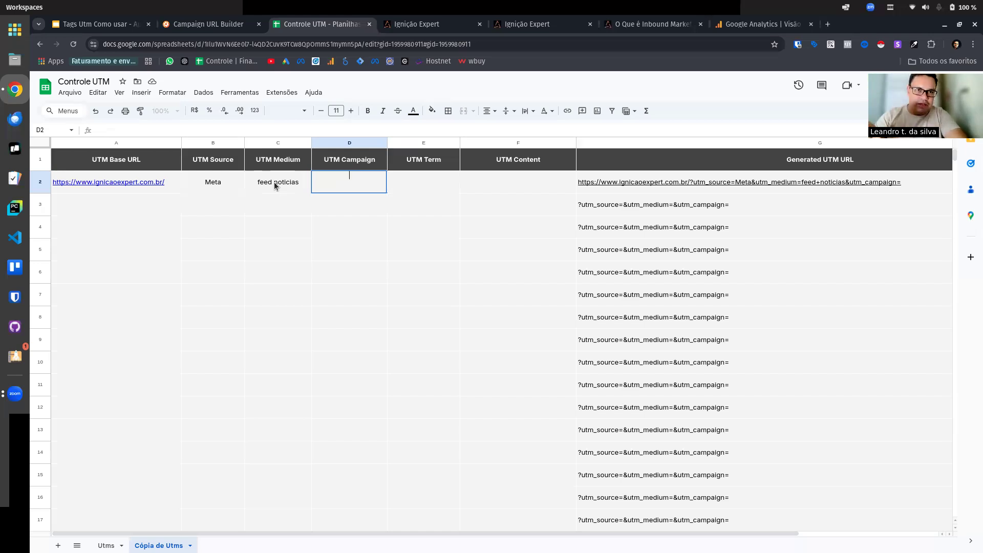
Step: Enter "Cliente 01 | Vendas | black friday" as the UTM Campaign in row 2
text(C)
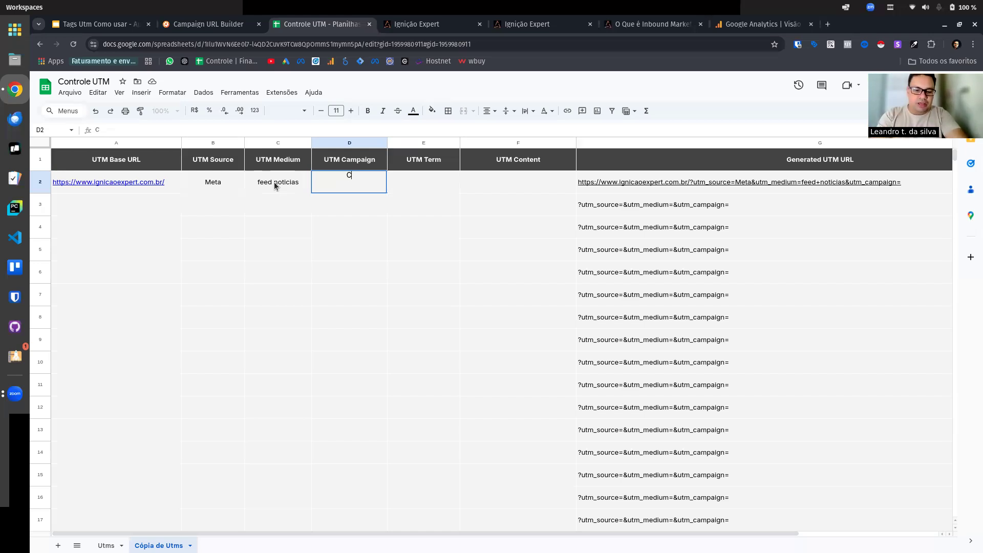
text(liente )
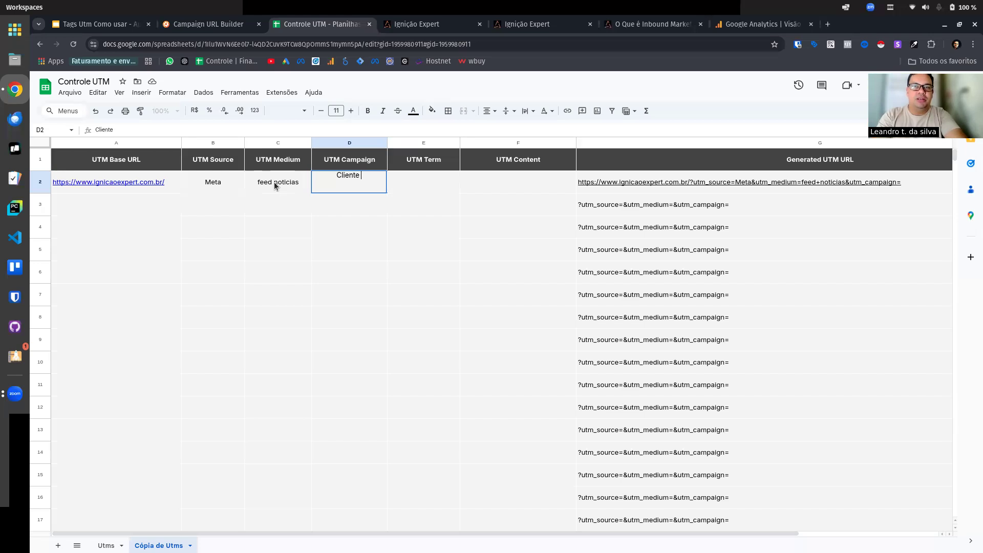
text(01)
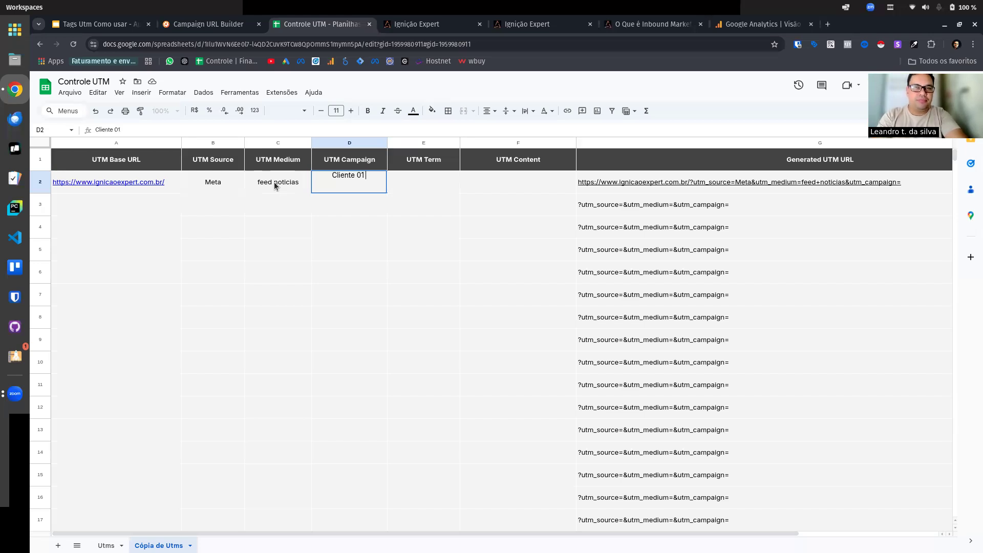
text( | Vendas |)
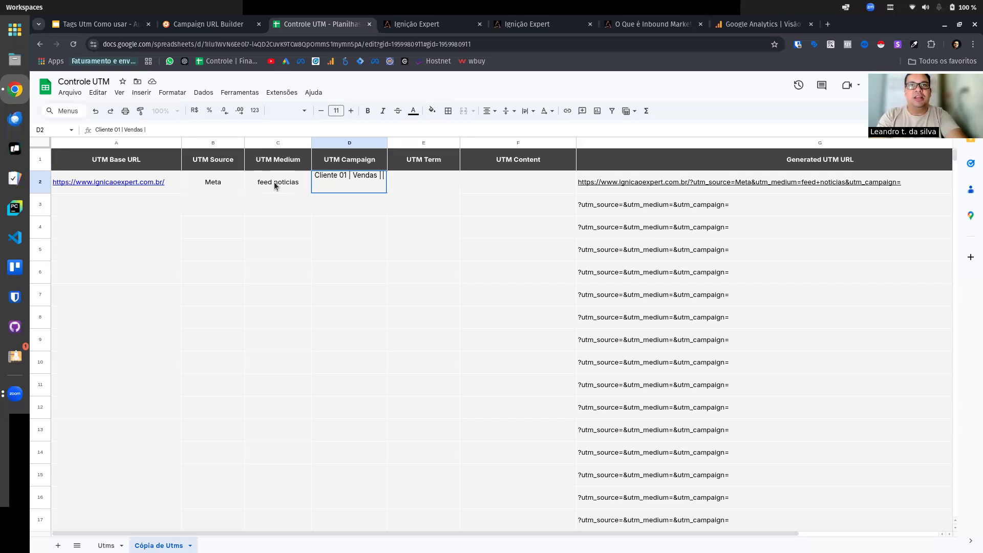
text( black f)
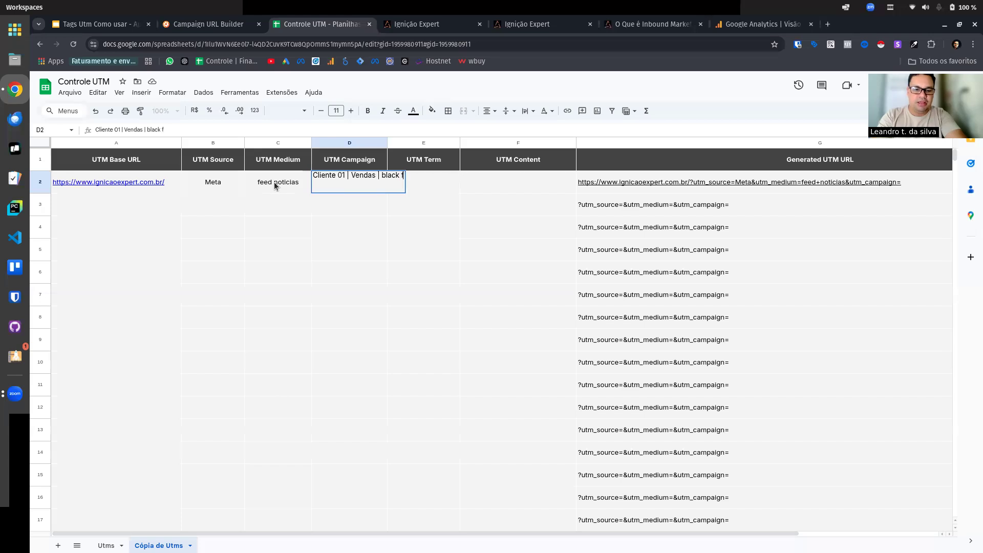
text(ri)
key(BackSpace)
key(BackSpace)
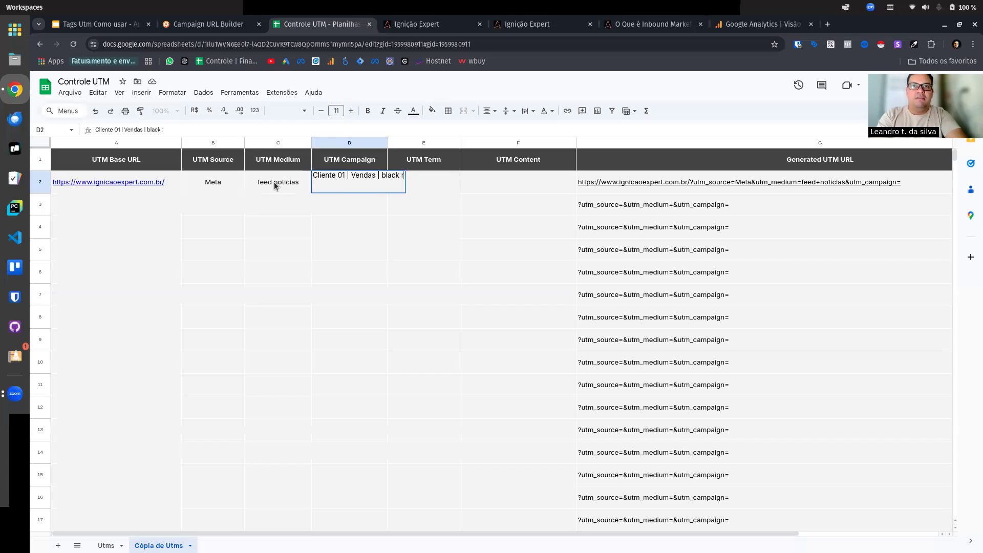
text(rida)
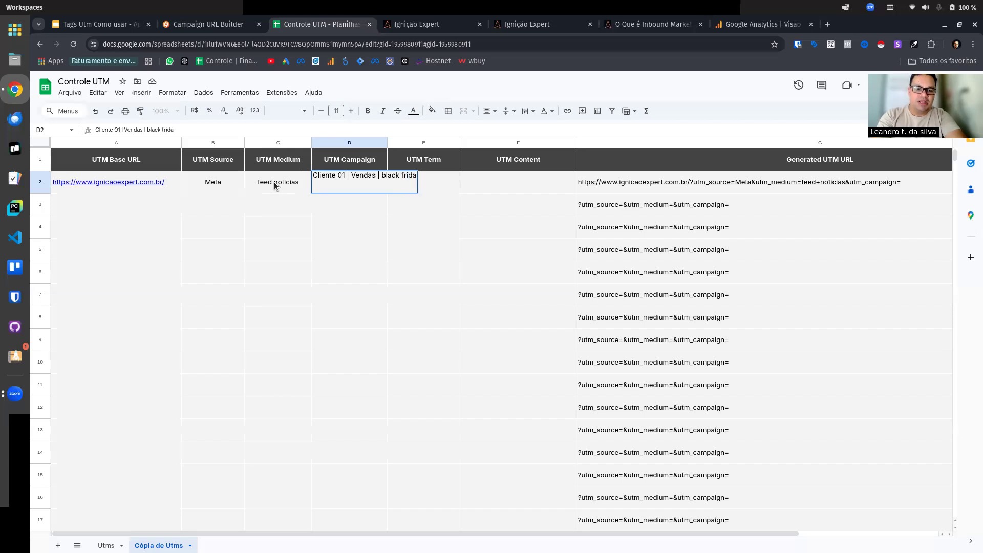
text(y)
key(Return)
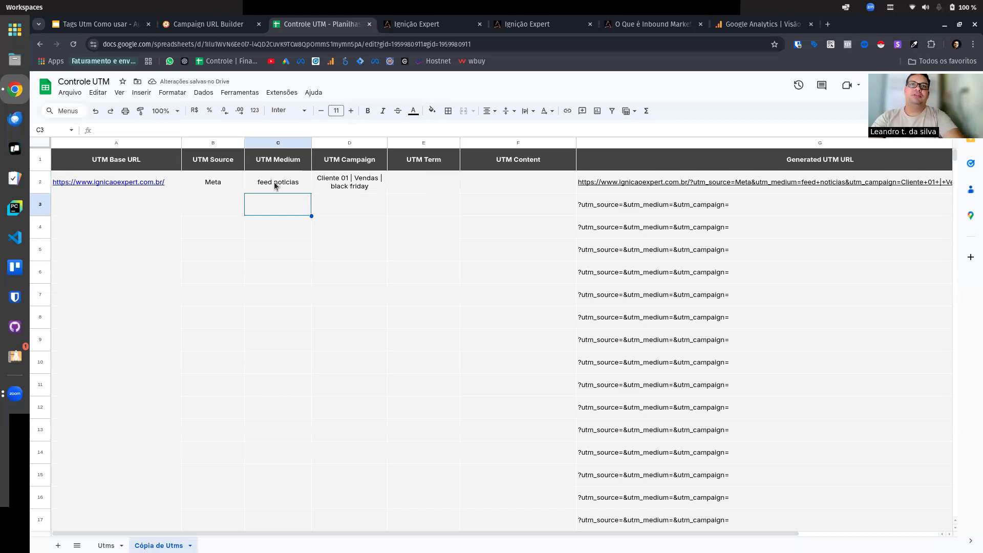
Step: Append "| 11/2024" to the end of the UTM Campaign name in row 2
click(326, 189)
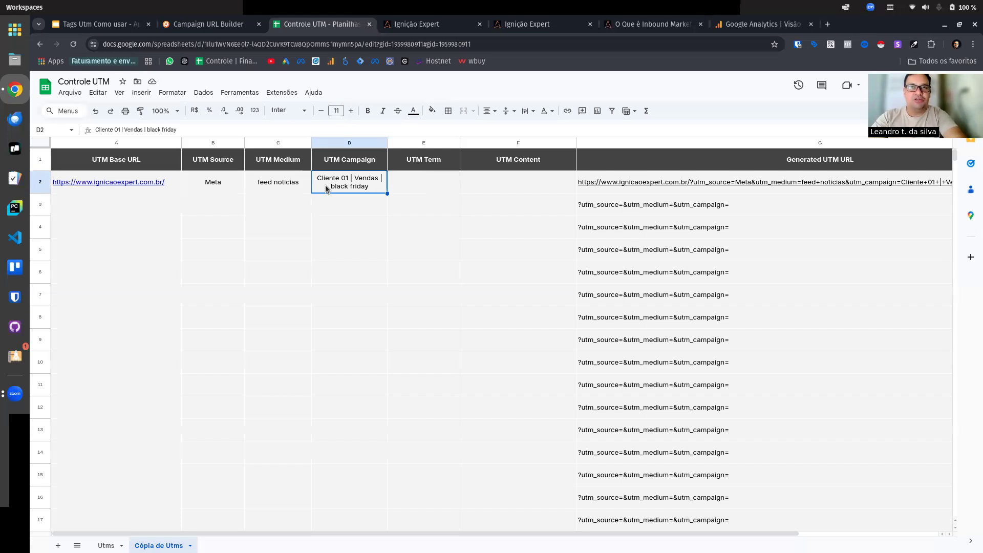
double_click(325, 189)
text(|)
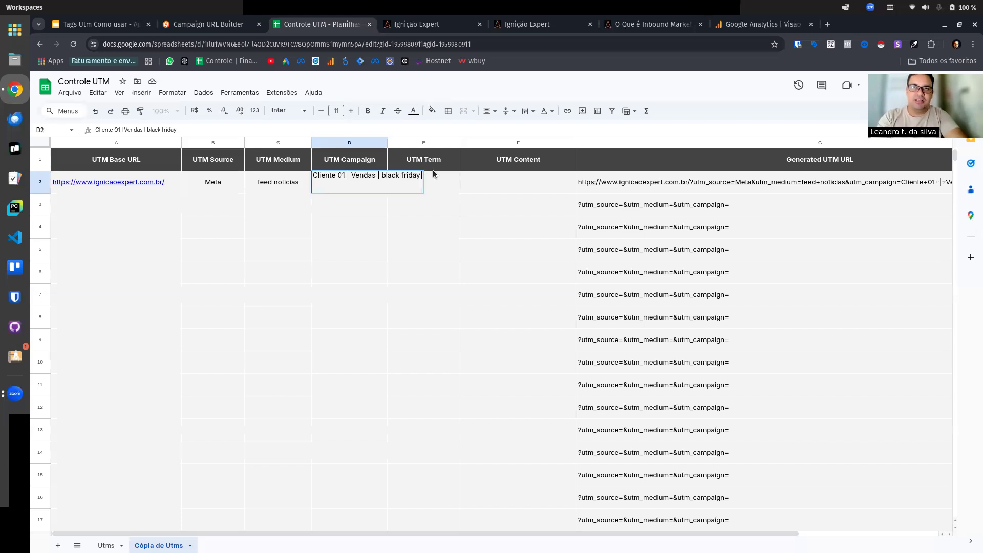
text( 11/2024)
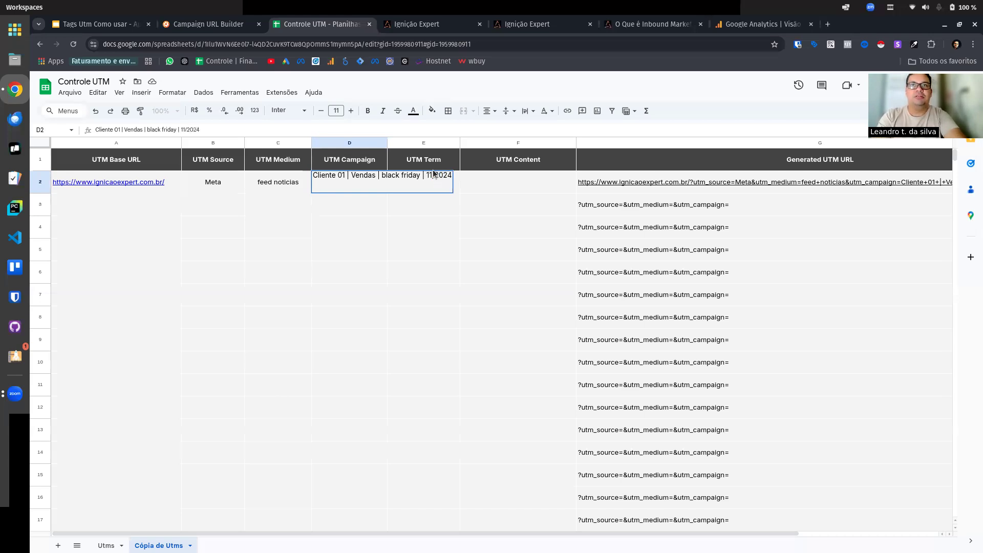
key(Return)
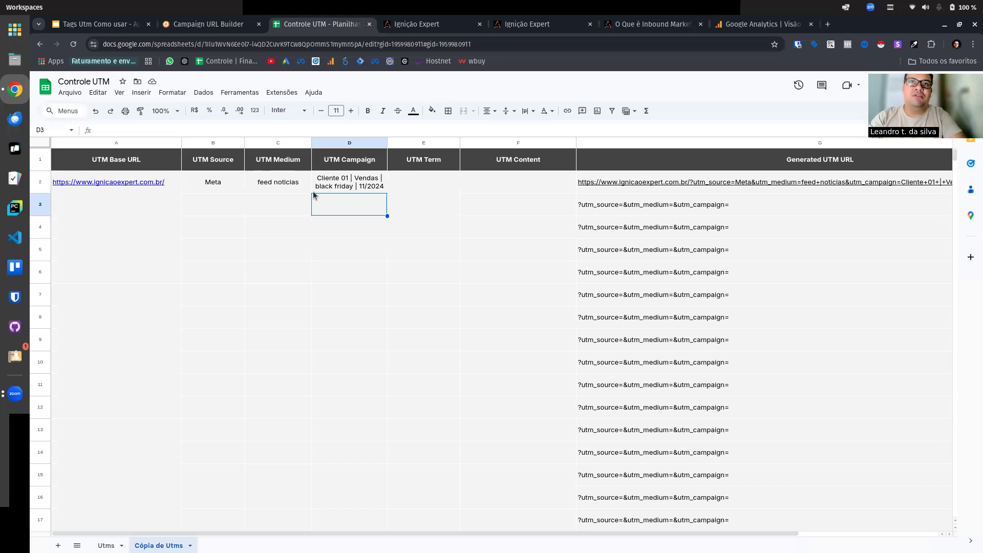
Step: Remove "| 11/2024" from the row 2 UTM Campaign name and select the UTM Term cell in that row
double_click(356, 183)
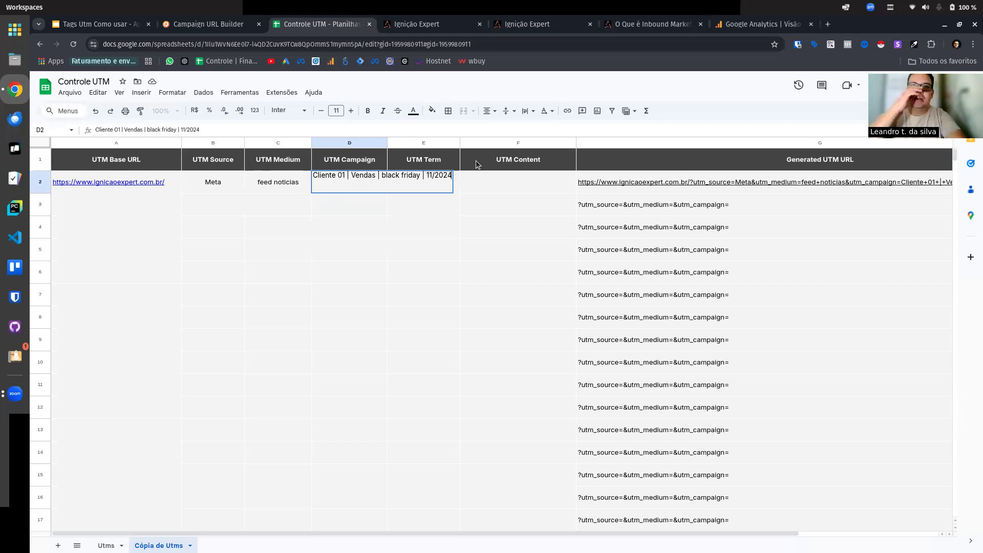
key(BackSpace)
key(BackSpace)
key(BackSpace)
key(BackSpace)
key(BackSpace)
key(BackSpace)
key(BackSpace)
key(BackSpace)
key(BackSpace)
key(BackSpace)
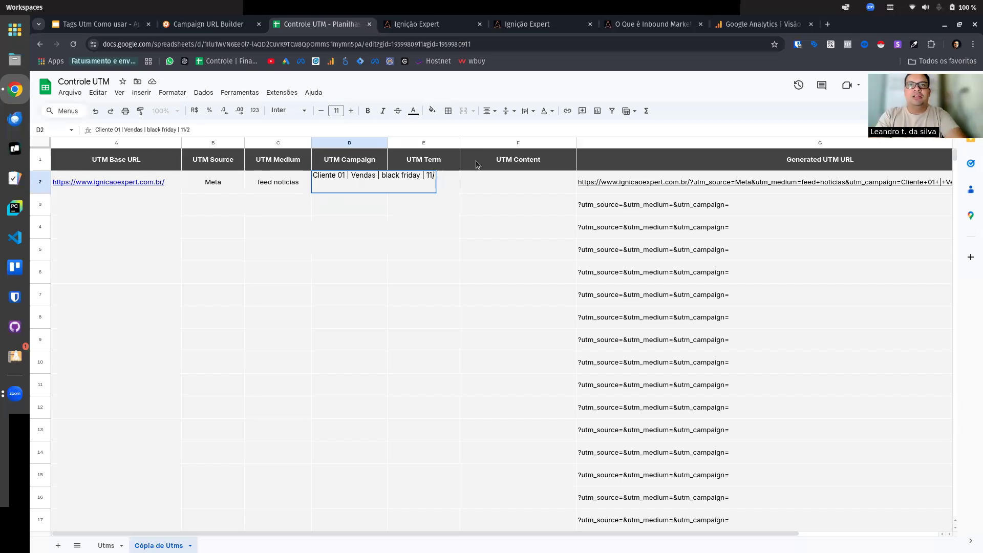
key(BackSpace)
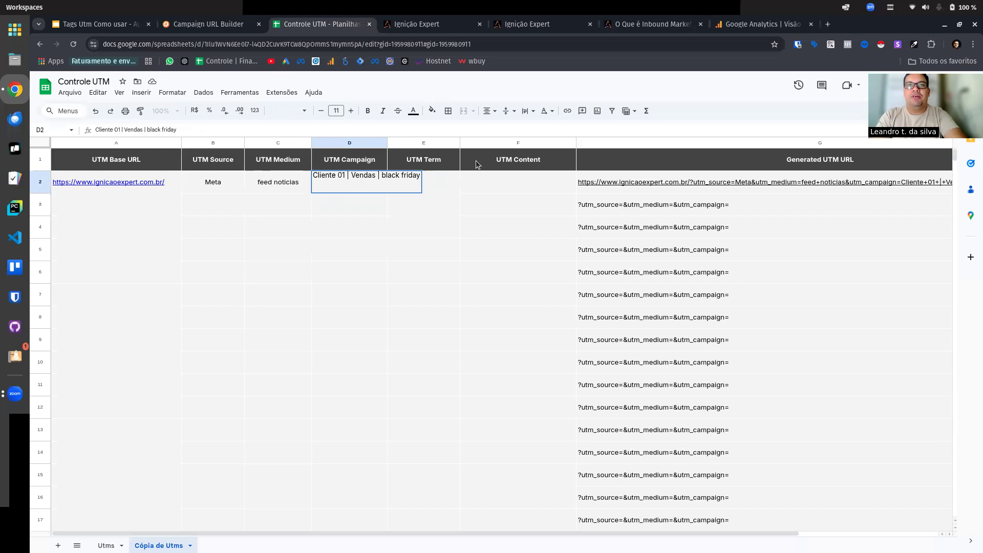
key(Return)
click(440, 181)
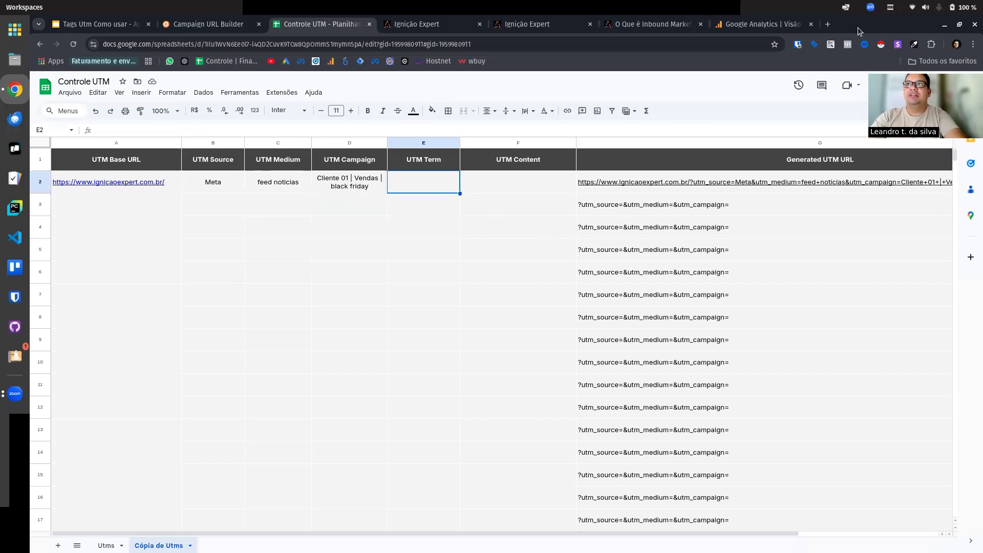
Step: Search Google for "values track google" in a new tab, open the ValueTrack setup article in Google Ads Help and translate it into Portuguese
click(829, 25)
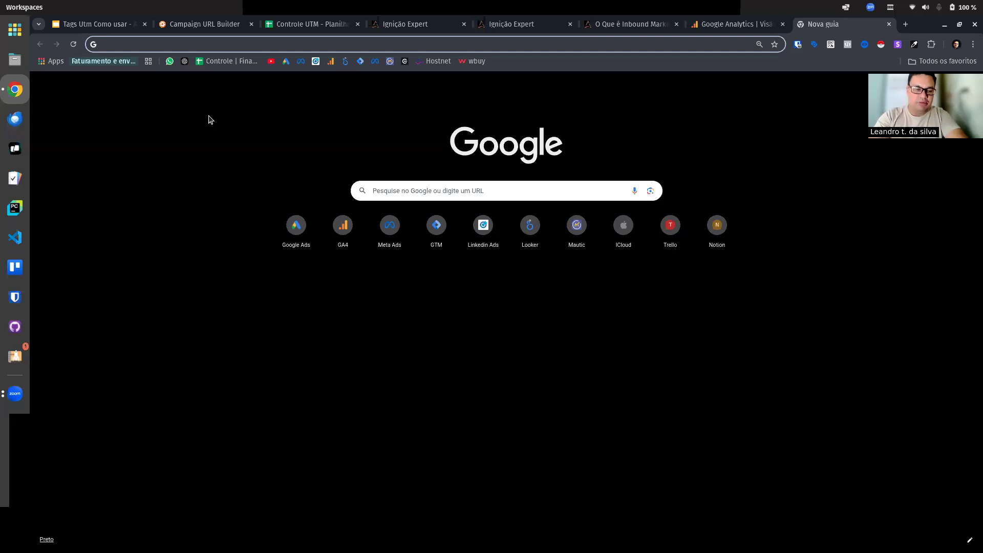
text(v)
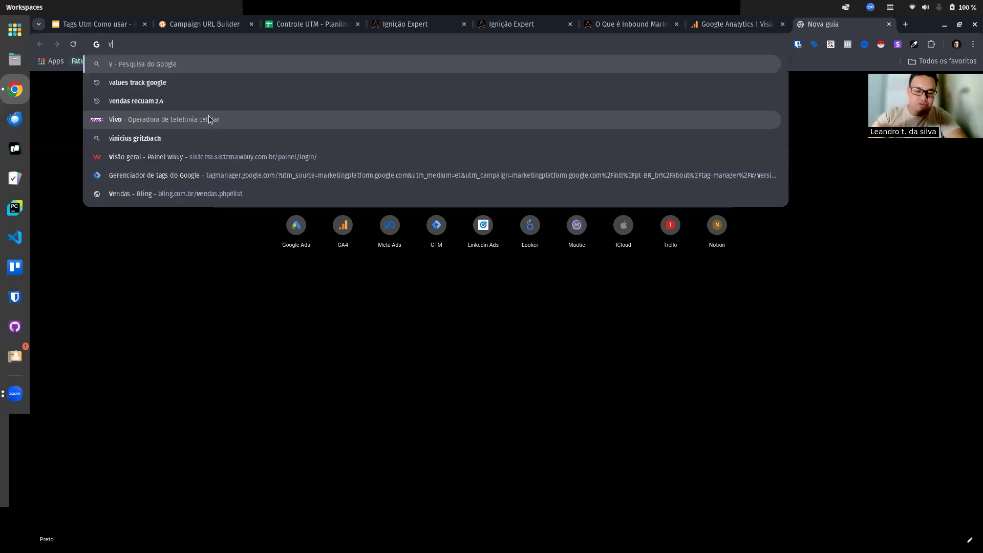
click(211, 82)
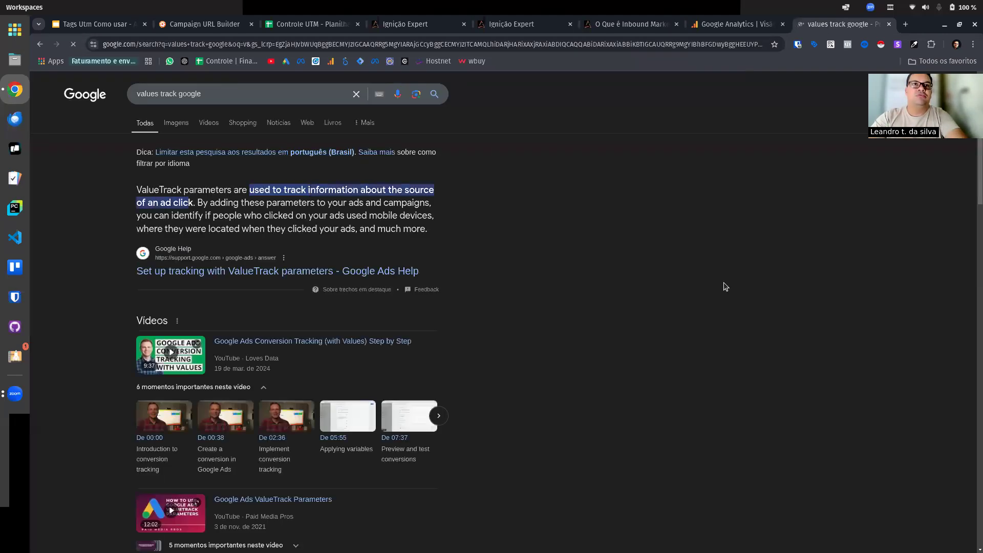
scroll(254, 251, down, 3)
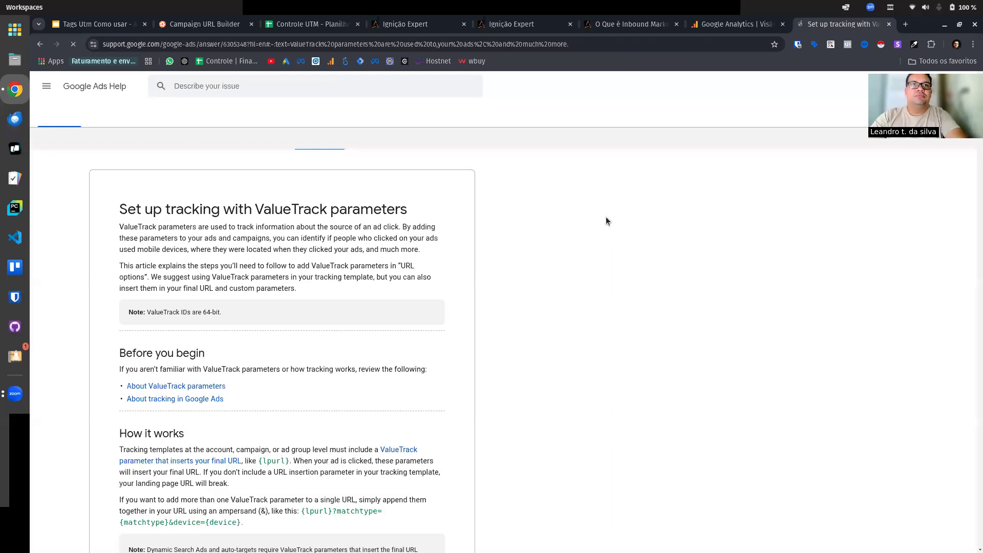
scroll(375, 276, down, 20)
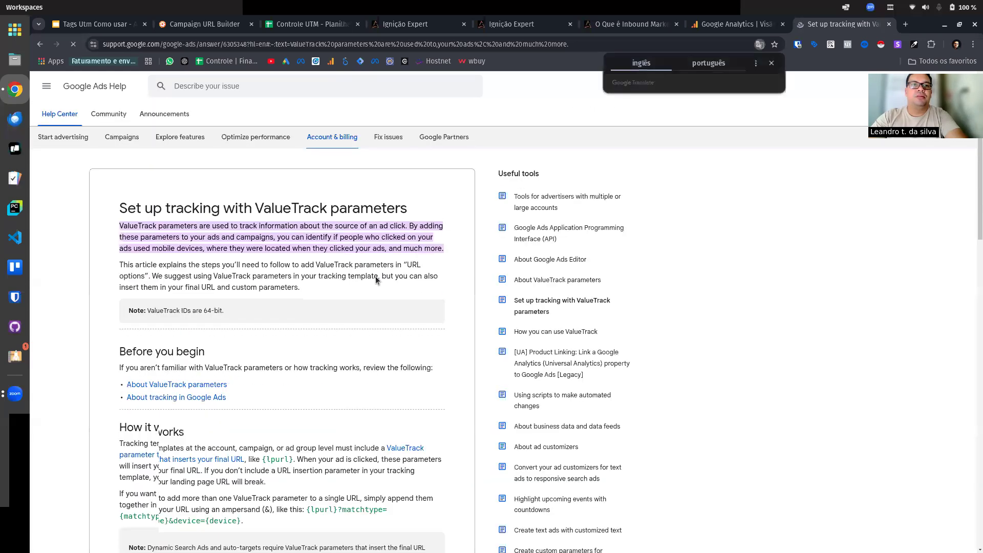
scroll(374, 276, down, 8)
click(708, 65)
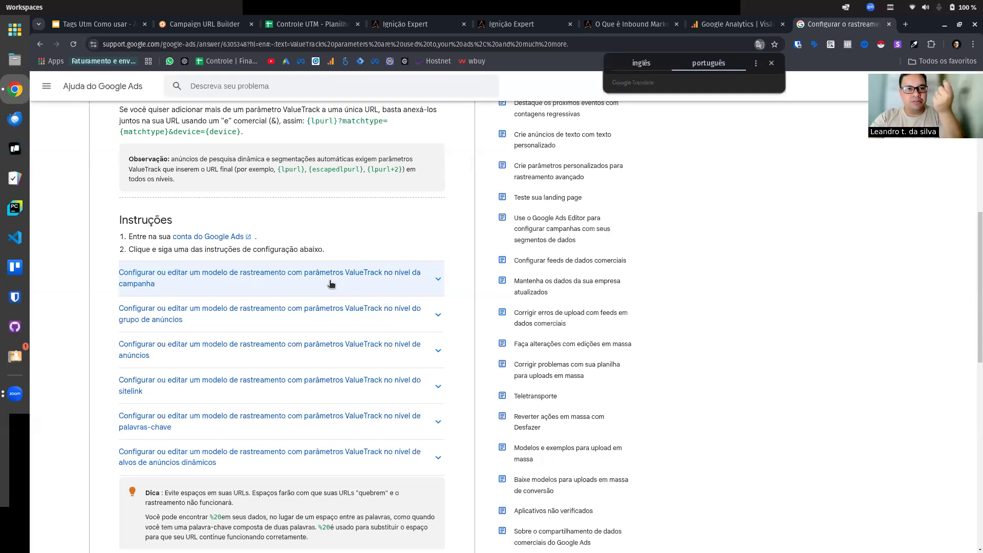
Step: Examine the campaign-level and ad-group-level tracking template instructions and the categories of available ValueTrack parameters
click(438, 279)
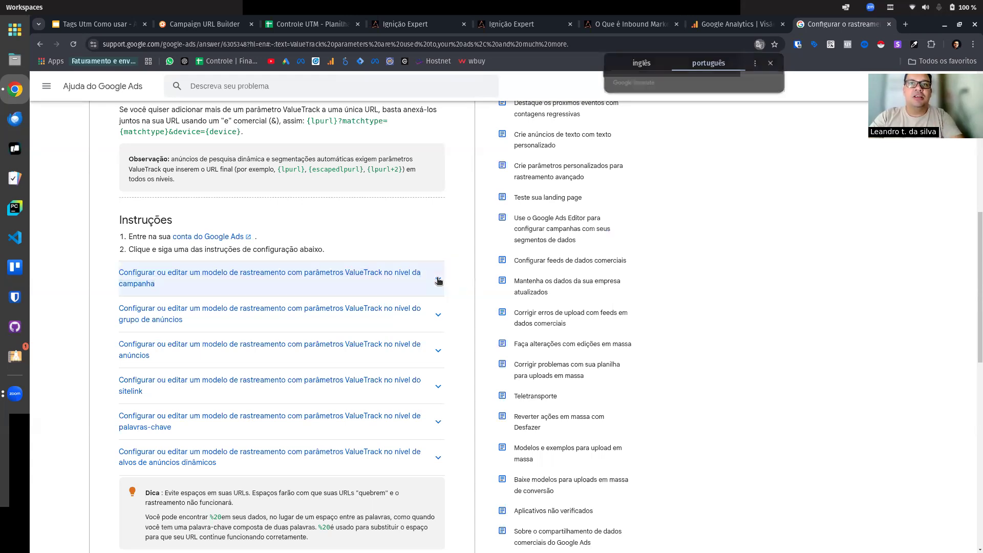
scroll(435, 287, down, 5)
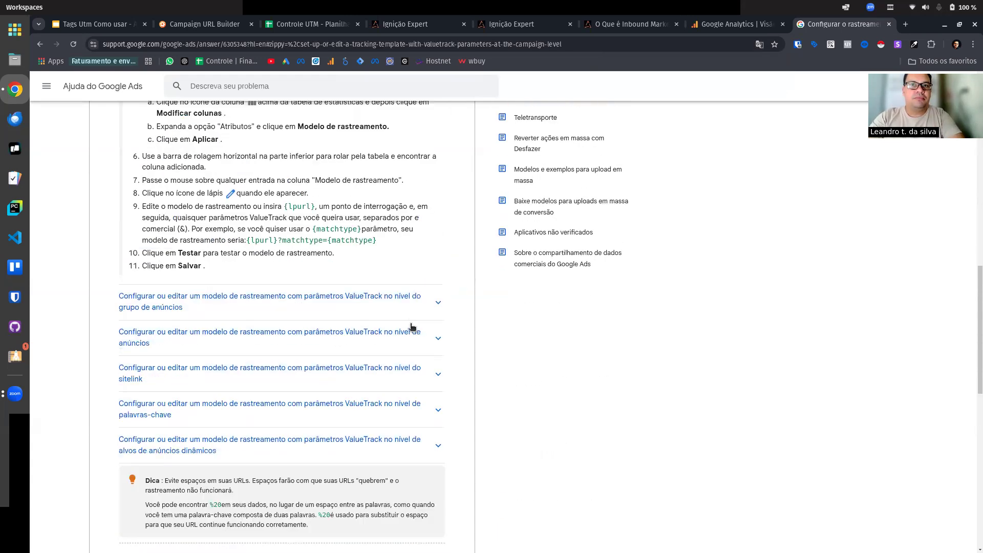
click(434, 302)
scroll(404, 317, down, 7)
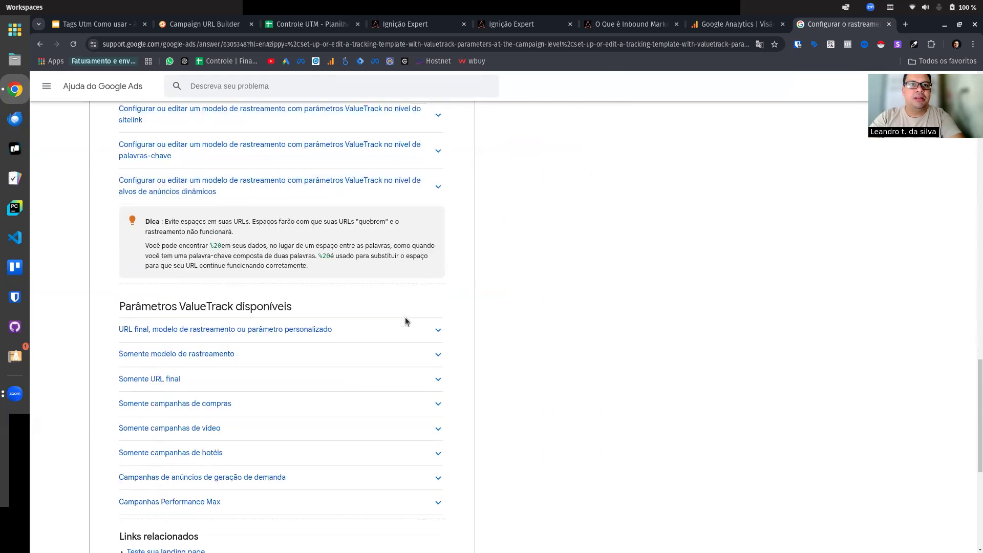
scroll(388, 331, down, 1)
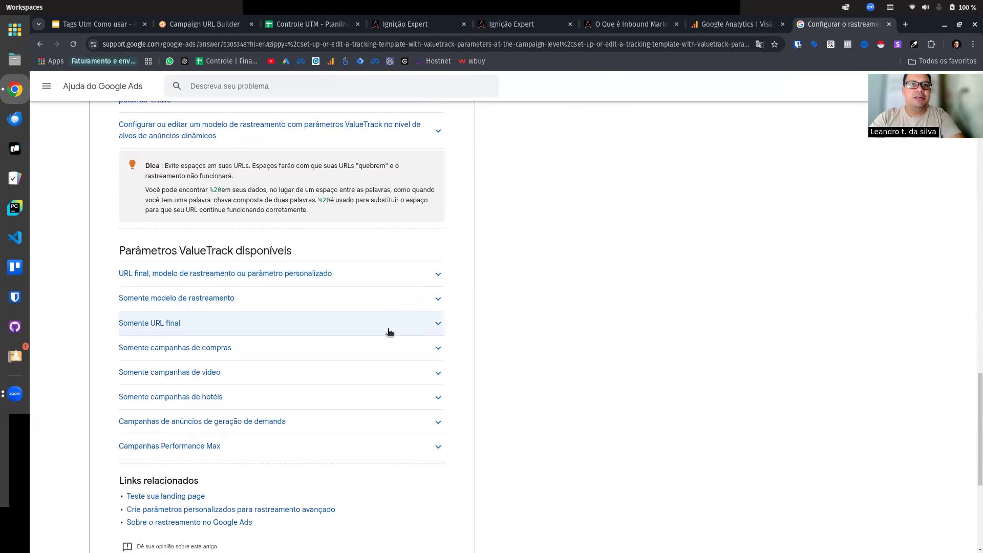
scroll(287, 307, down, 4)
scroll(318, 307, up, 4)
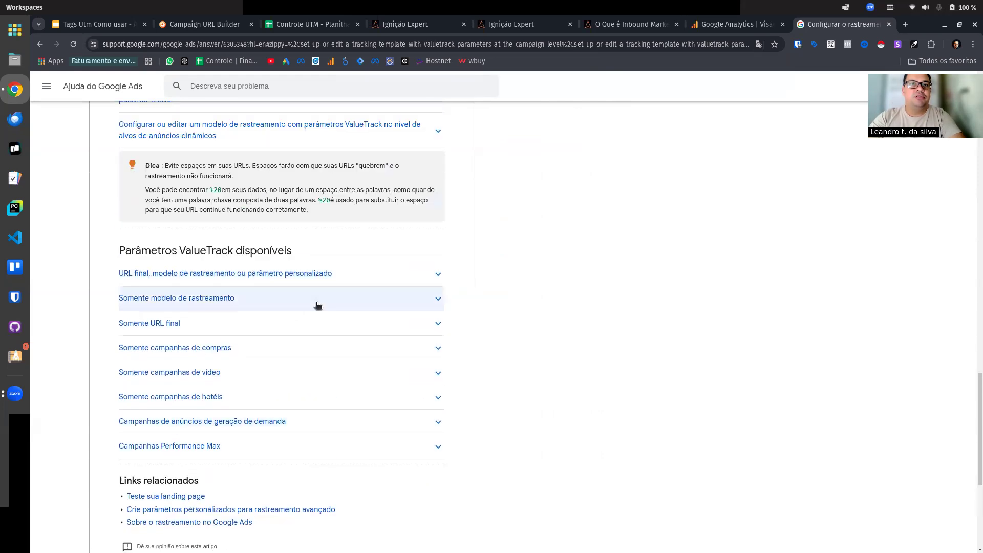
scroll(330, 314, down, 2)
scroll(386, 292, up, 1)
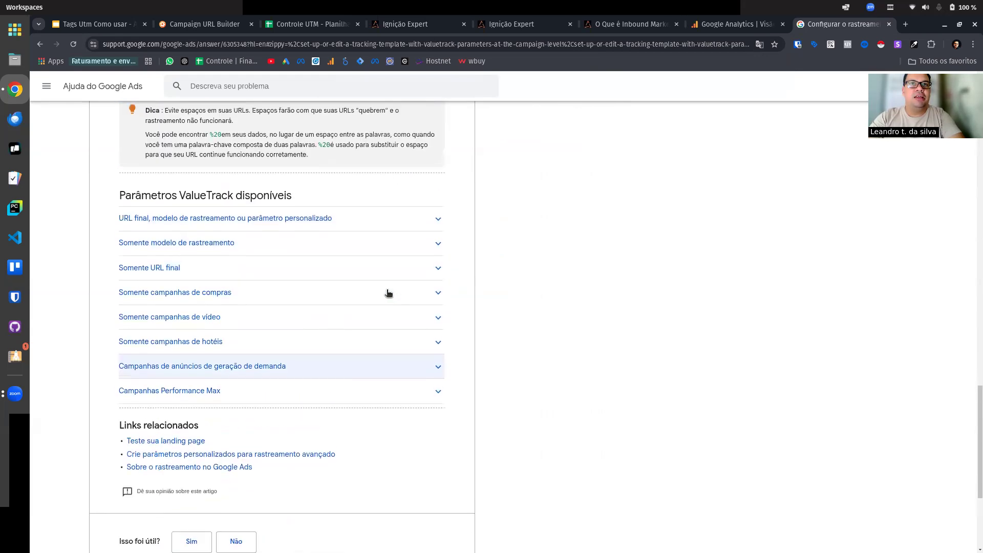
Step: Review the ValueTrack parameters for final URL, tracking template or custom parameter, and highlight {keyword} in the table
click(437, 218)
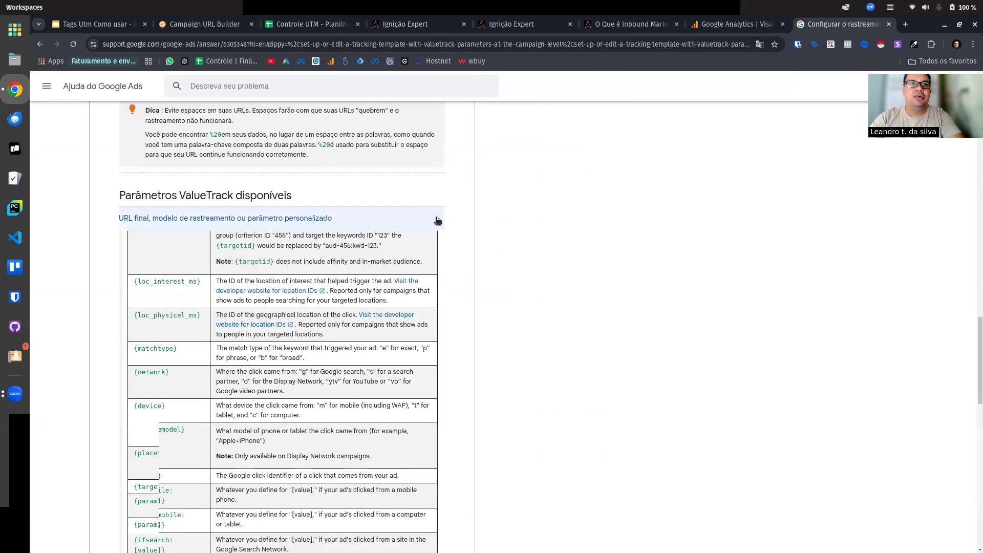
scroll(246, 286, down, 2)
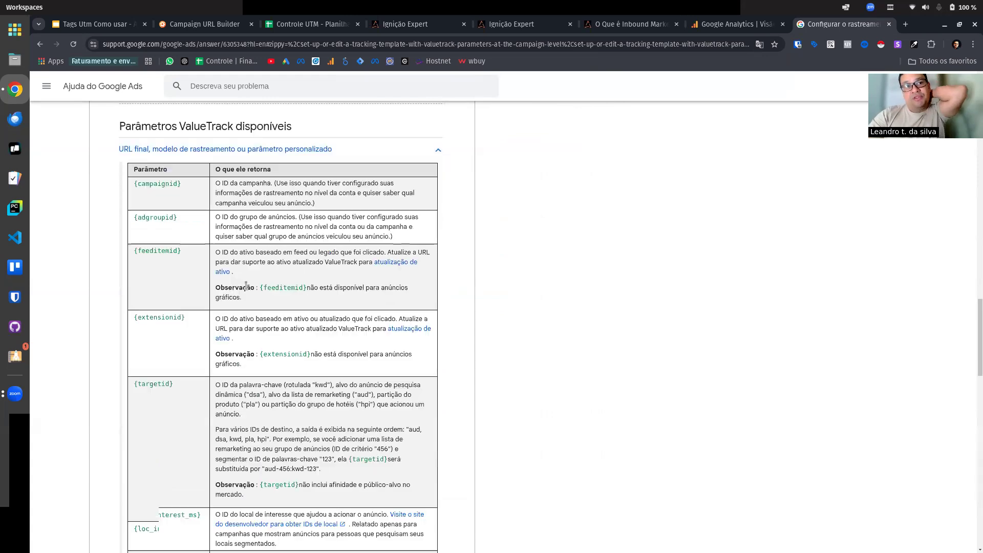
scroll(246, 286, down, 8)
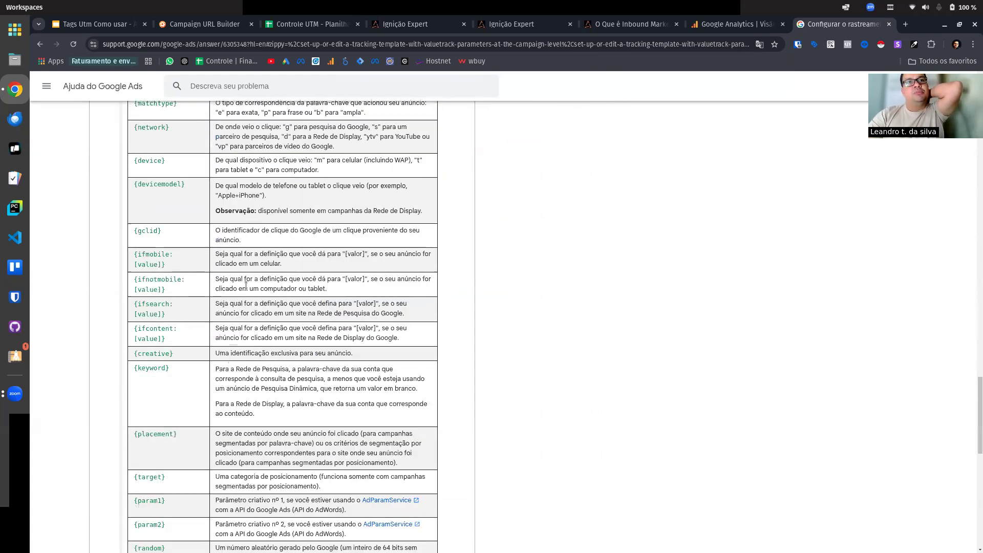
scroll(246, 285, down, 1)
scroll(246, 285, down, 3)
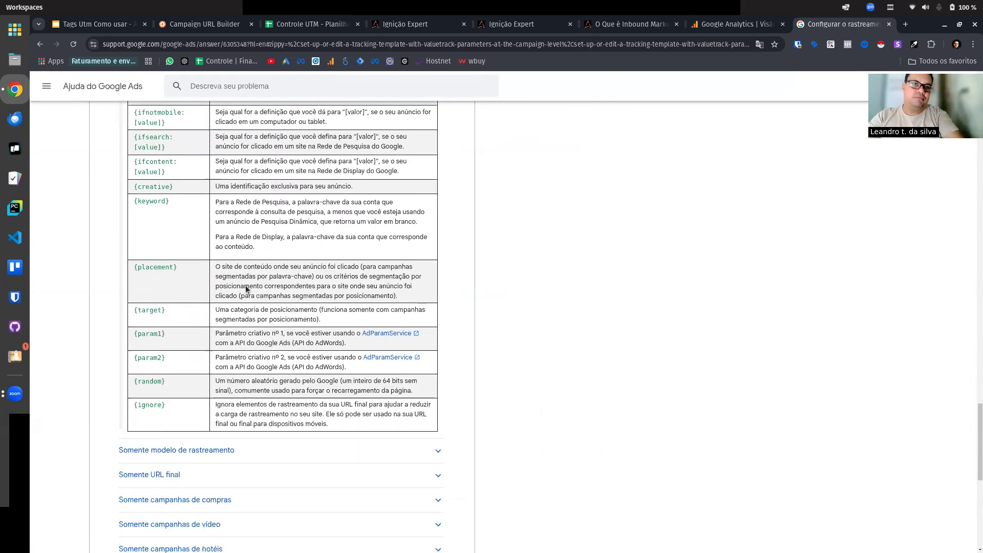
scroll(246, 289, up, 3)
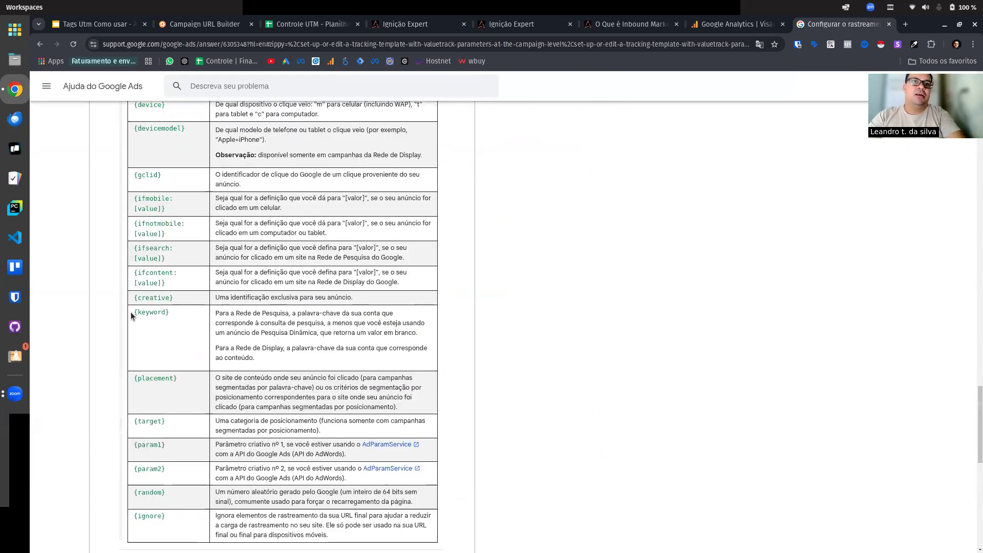
drag(131, 311, 177, 306)
key(ctrl+c)
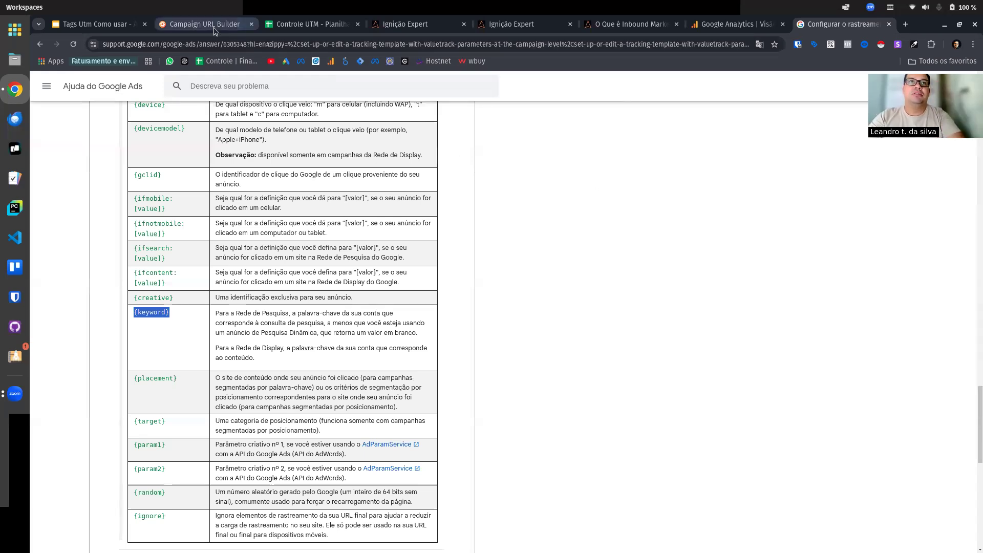
Step: Restore the browser window down from full size and return to the Controle UTM spreadsheet
drag(927, 24, 866, 91)
click(313, 92)
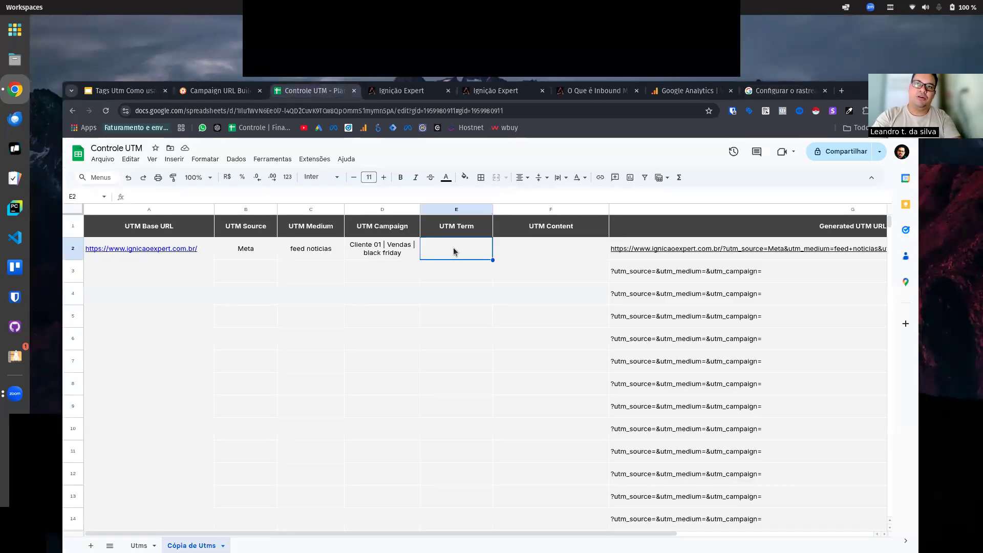
Step: Enter {keyword} as the UTM Term in row 2 of the Cópia de Utms sheet
key(ctrl+v)
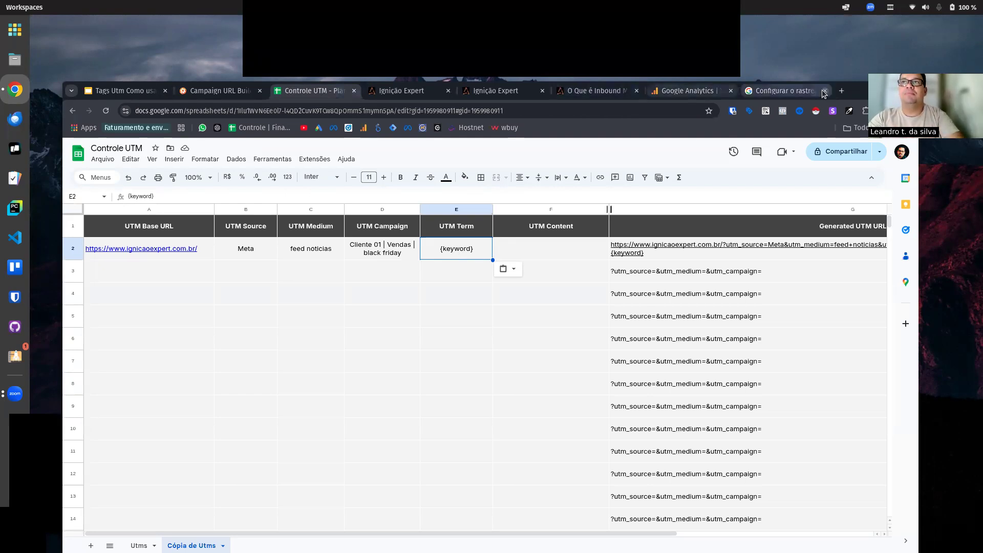
click(561, 256)
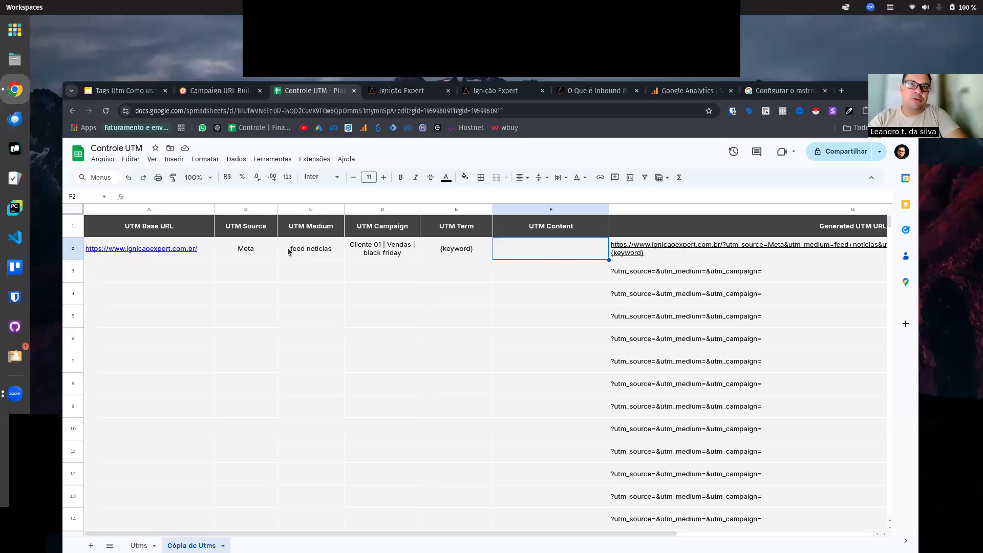
click(310, 252)
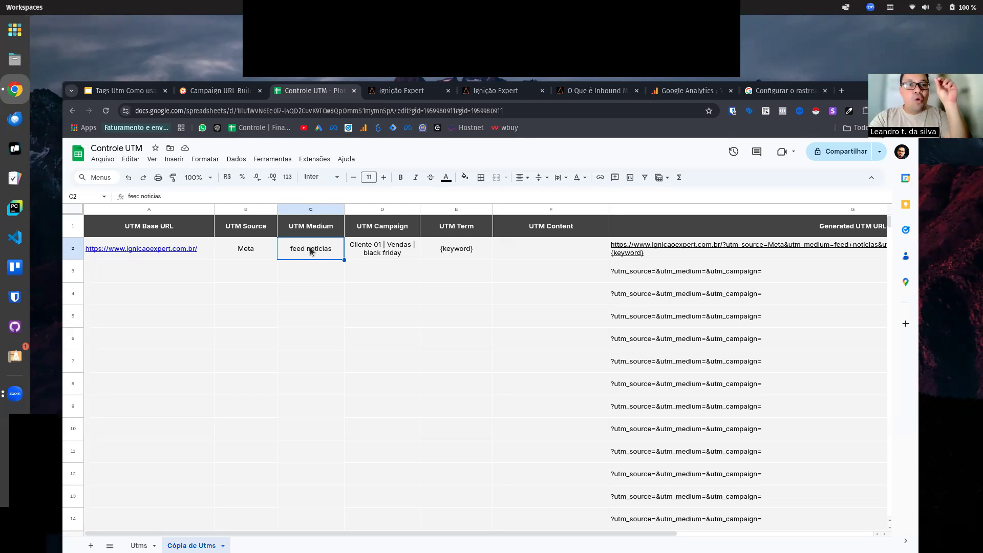
Step: Examine the UTM source, medium, campaign, term and content parameters in the tagged Ignição Expert page's URL
click(492, 90)
click(796, 274)
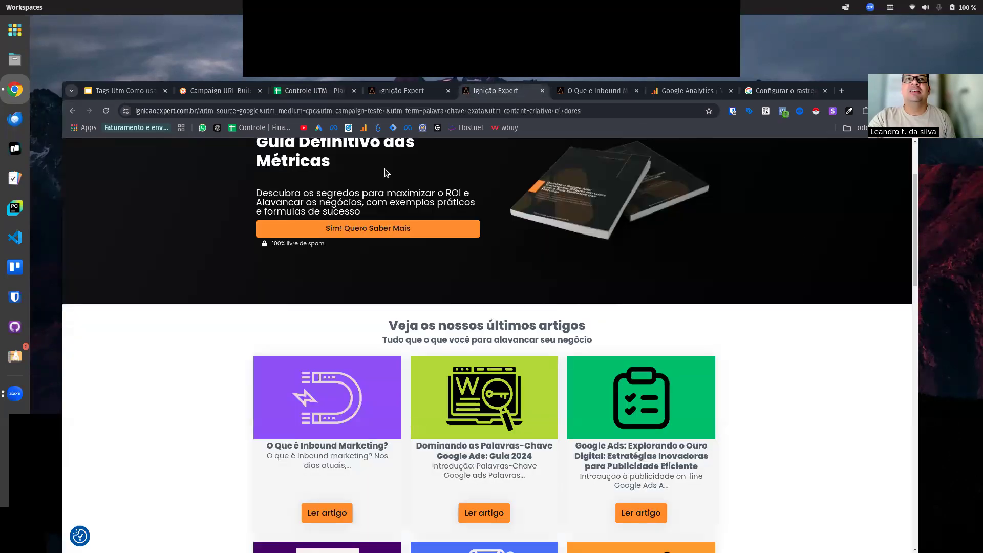
drag(214, 111, 605, 110)
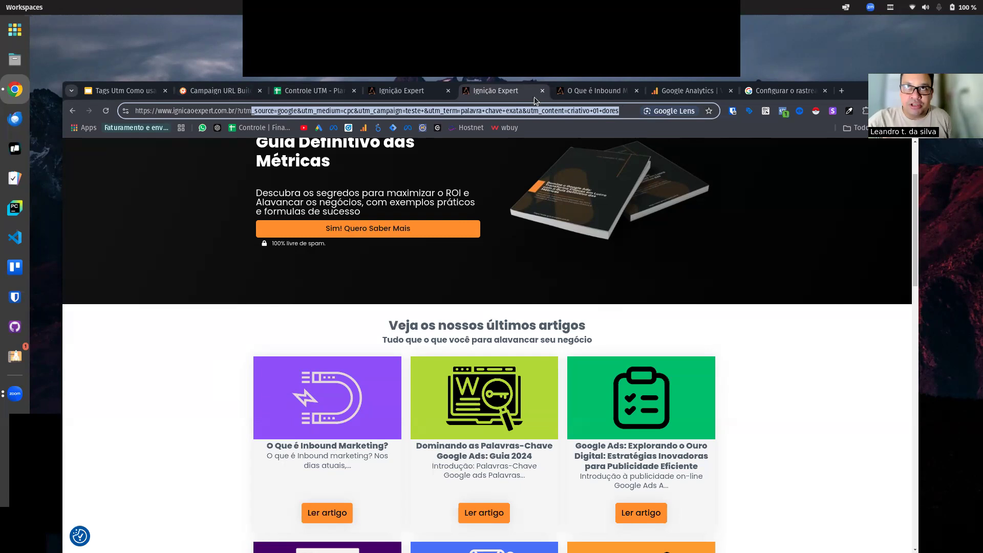
click(453, 111)
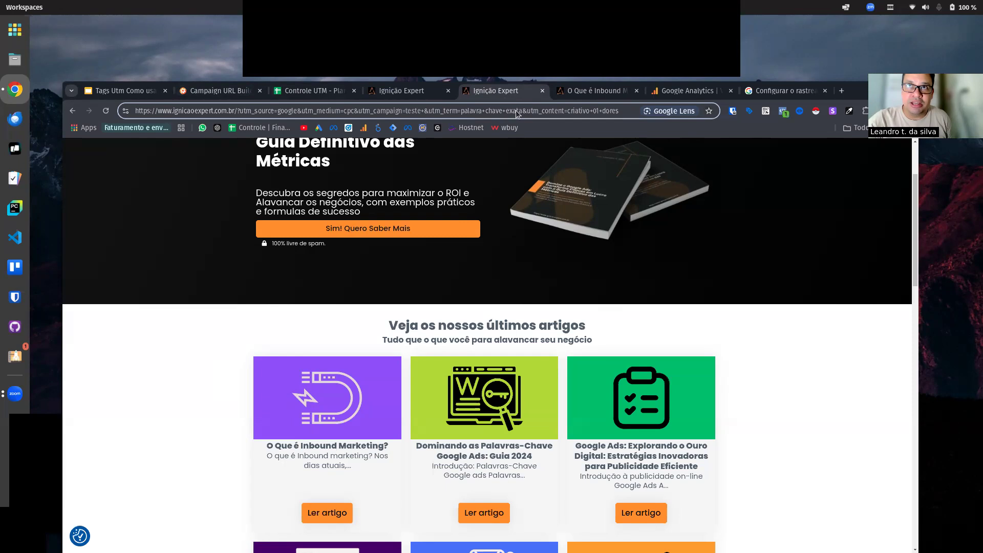
click(579, 110)
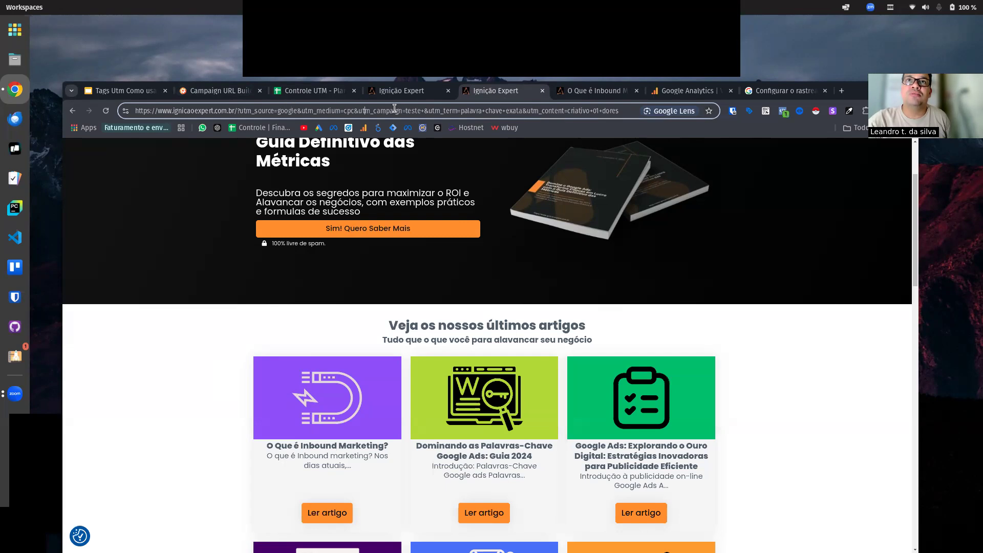
click(563, 113)
triple_click(613, 114)
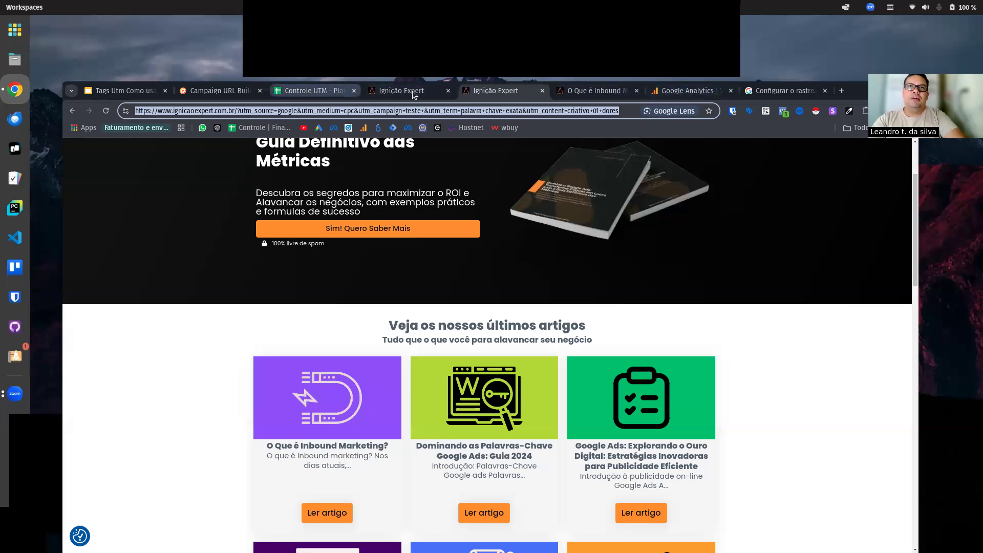
Step: Return to the Controle UTM spreadsheet and enter "ads 01 dores" as the UTM Content in row 2
click(299, 91)
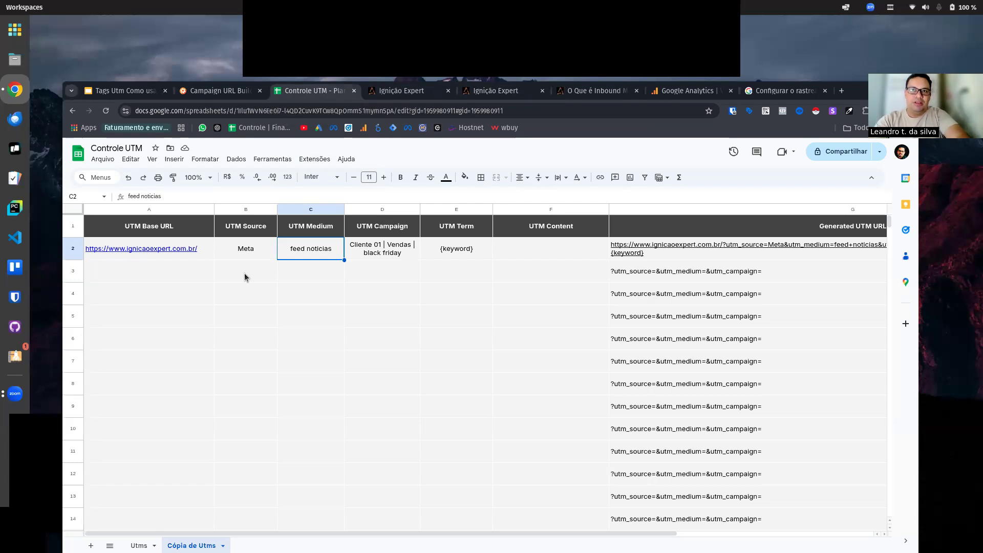
click(533, 250)
text(a)
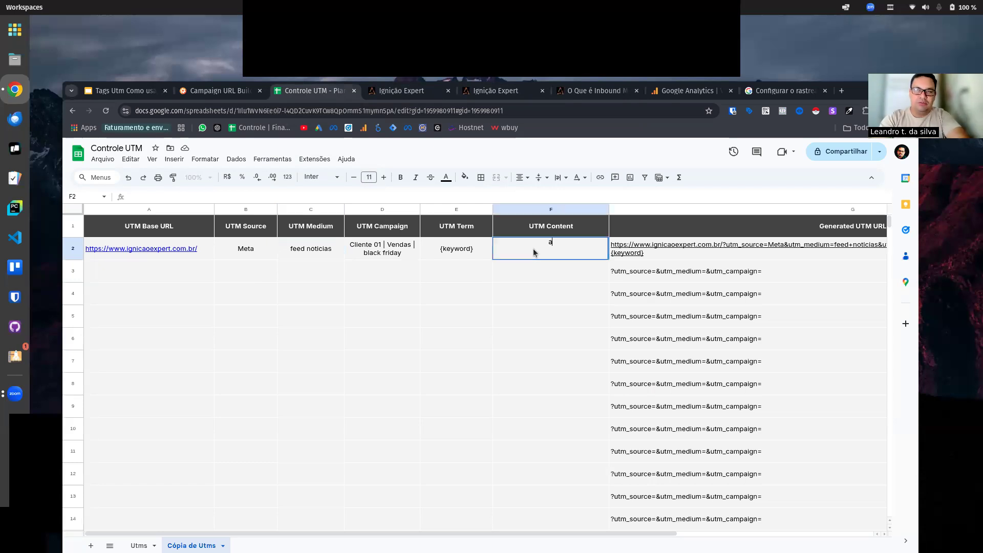
text(ds 01 dores)
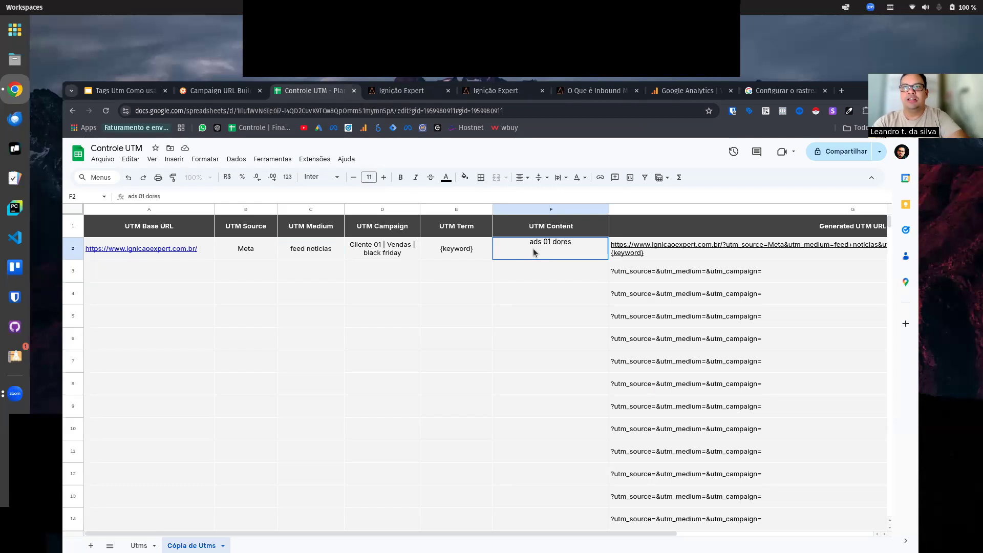
click(510, 318)
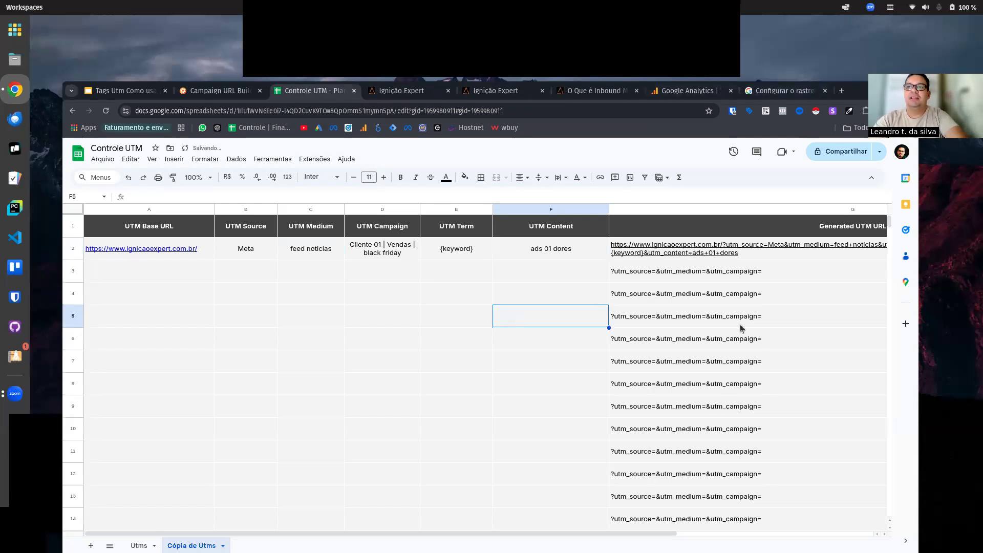
Step: Inspect the full generated UTM URL in row 2 and preview its link
click(759, 257)
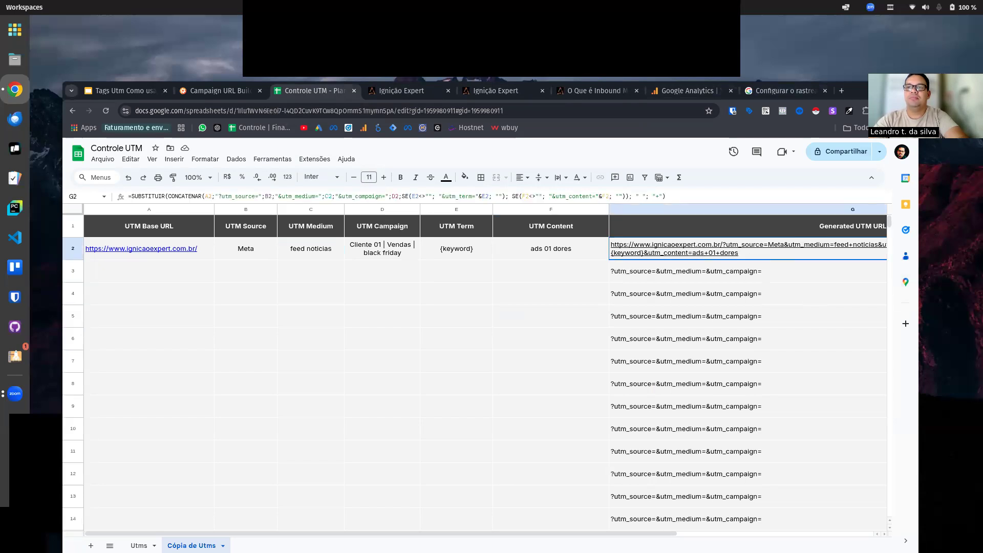
scroll(695, 535, right, 1)
drag(695, 535, 882, 533)
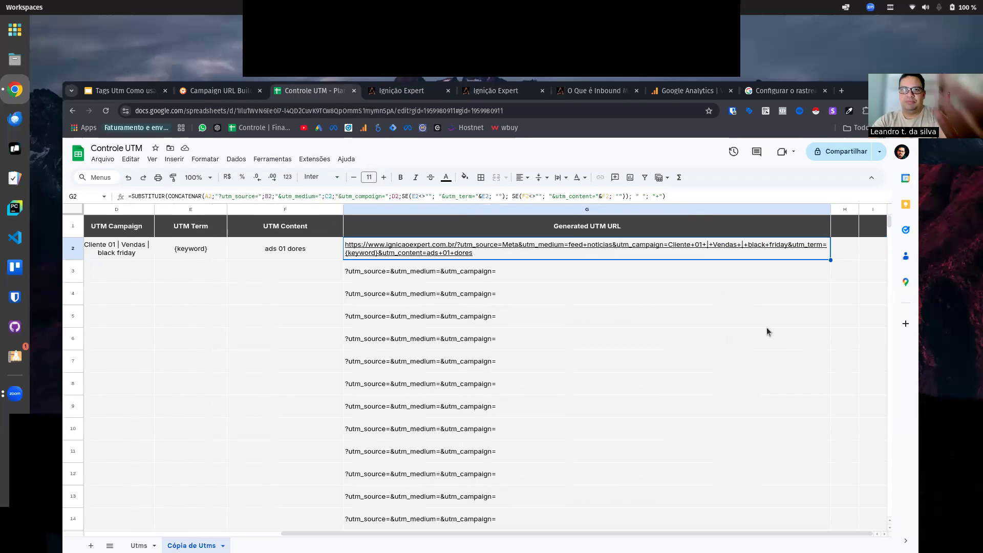
mouse_move(683, 249)
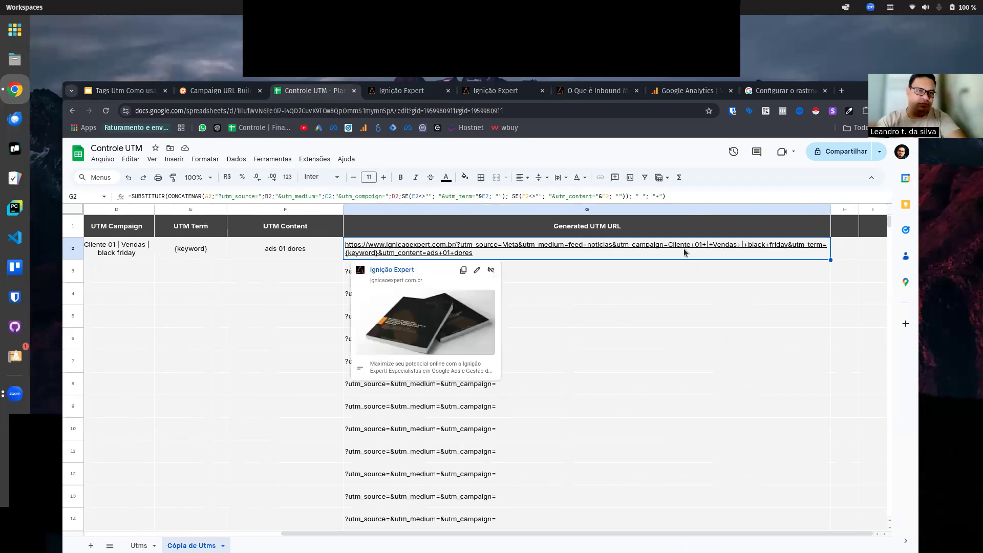
click(696, 348)
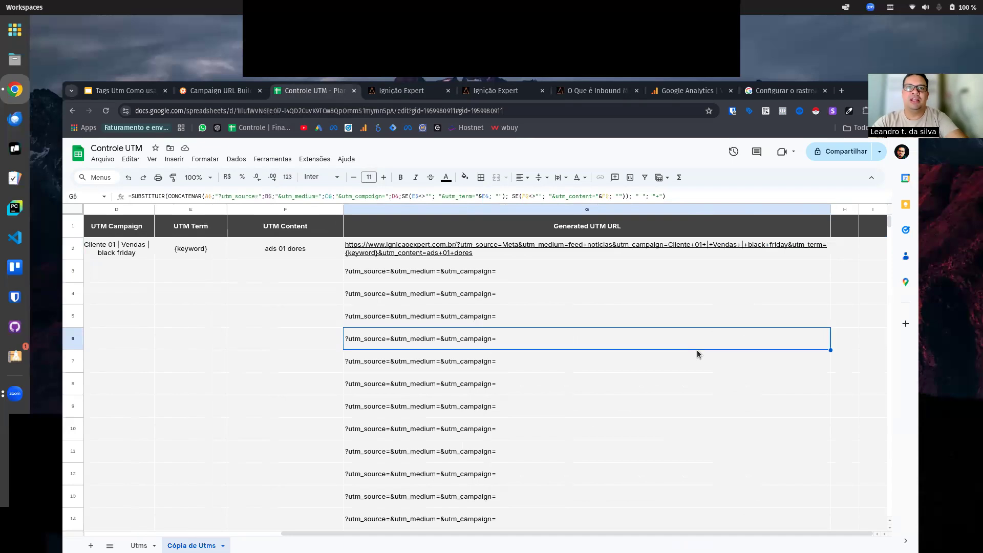
click(548, 254)
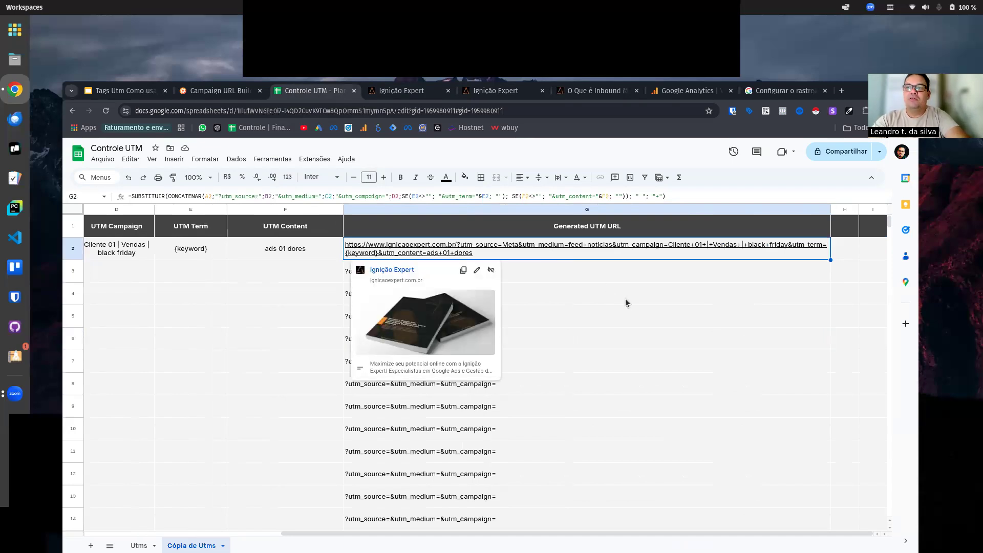
drag(742, 536, 545, 540)
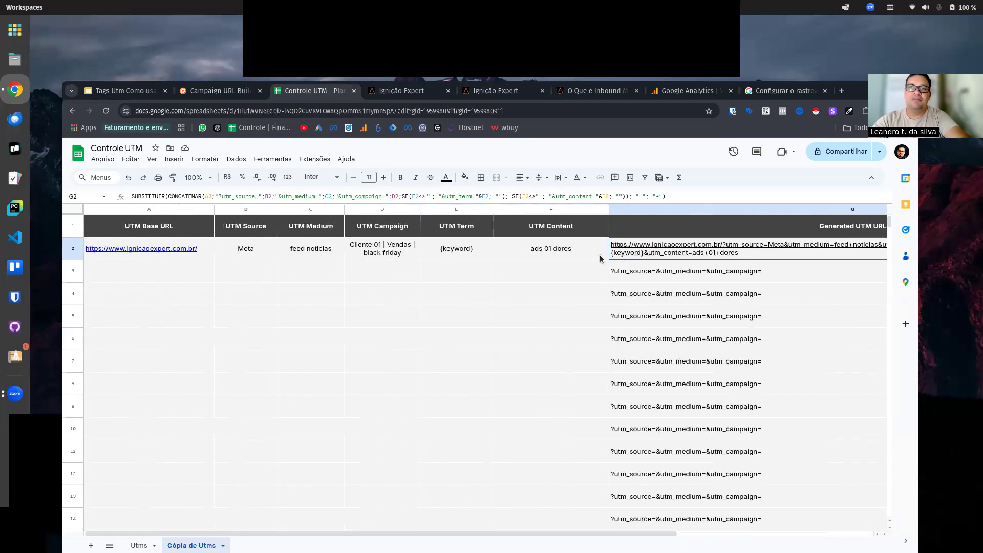
Step: Clear the {keyword} UTM Term in row 2 and undo the deletion
click(121, 275)
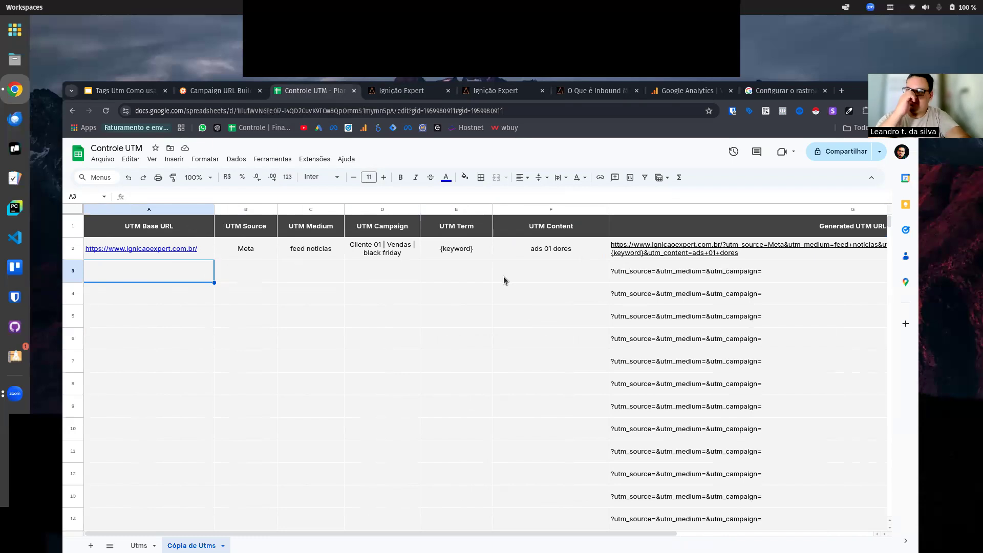
click(467, 249)
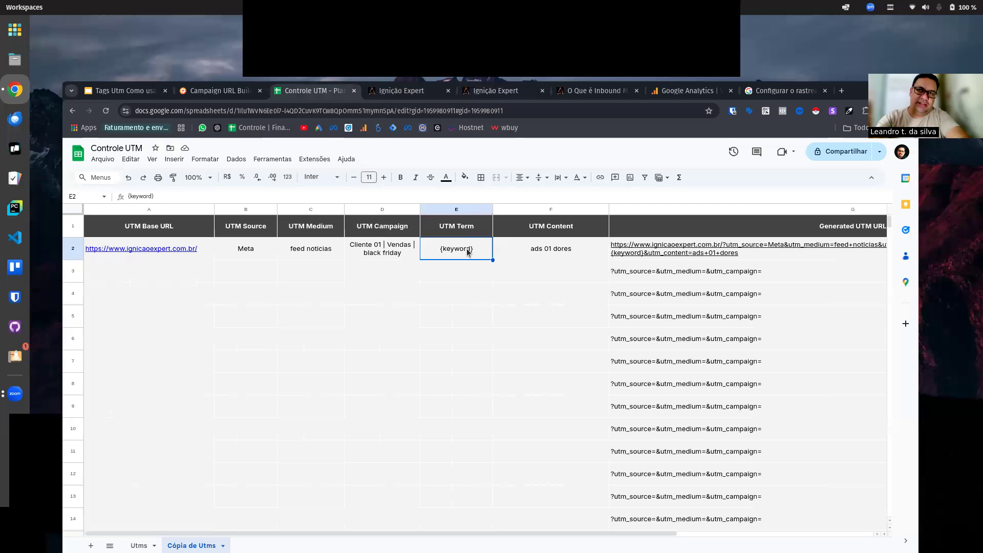
key(Delete)
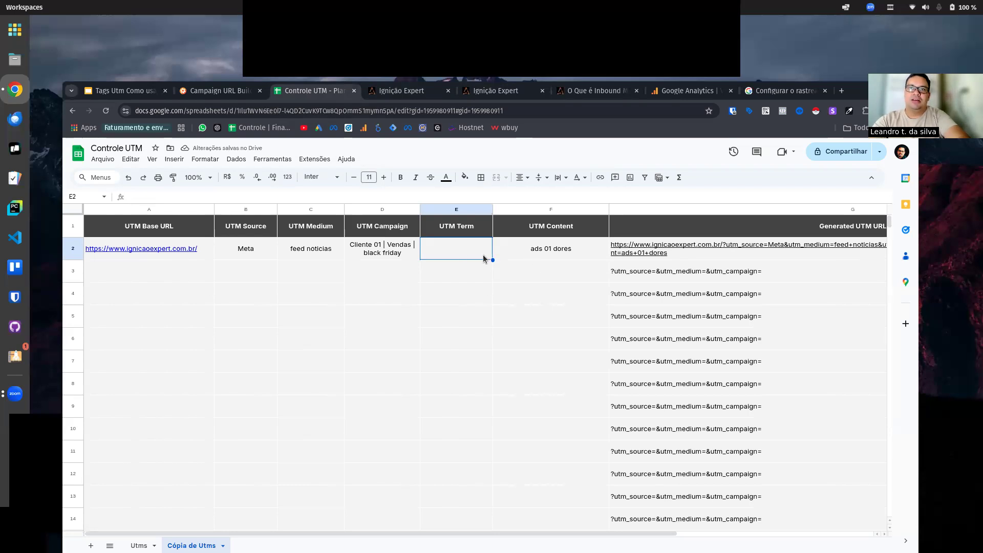
key(ctrl+z)
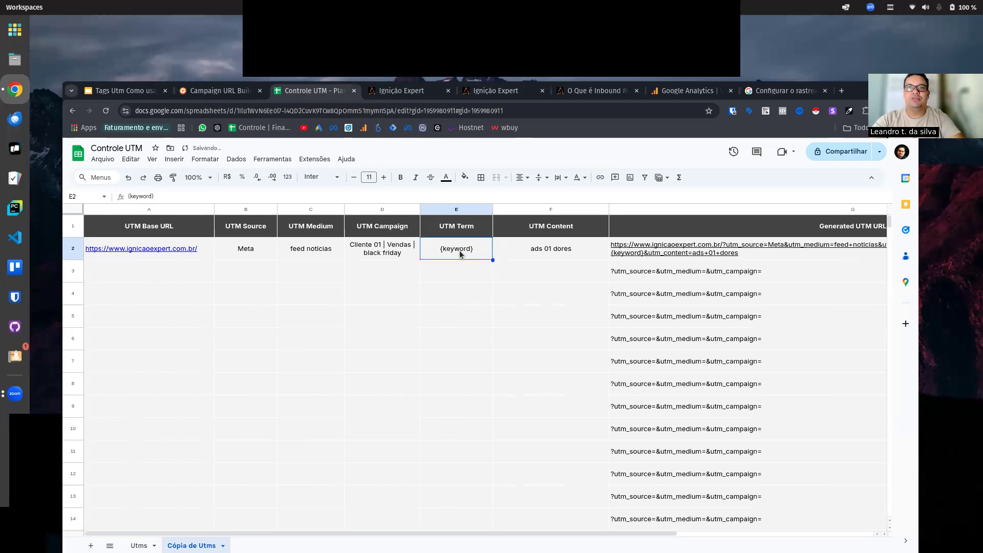
click(520, 275)
click(444, 249)
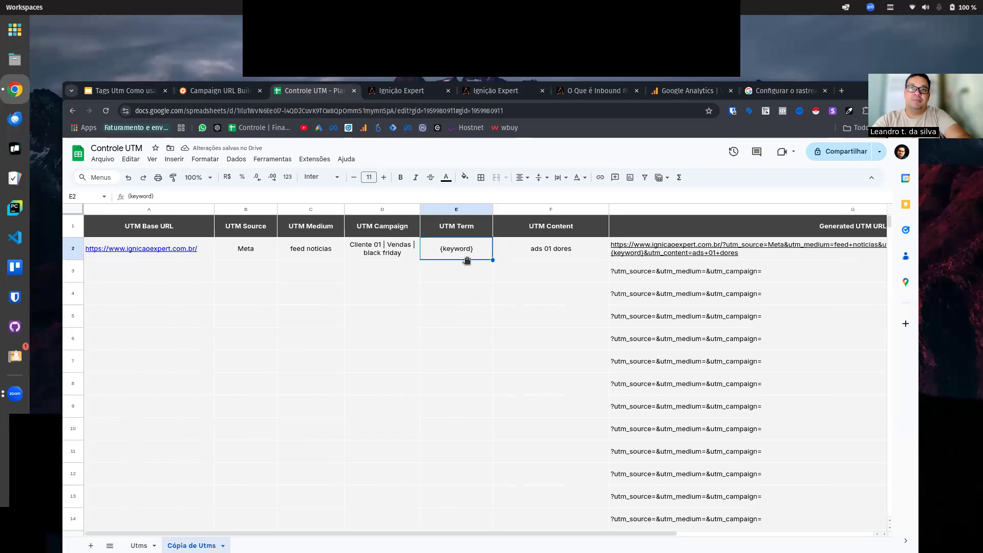
Step: Review the UTM Source, Medium, Campaign, Term and Content values in row 2
click(236, 248)
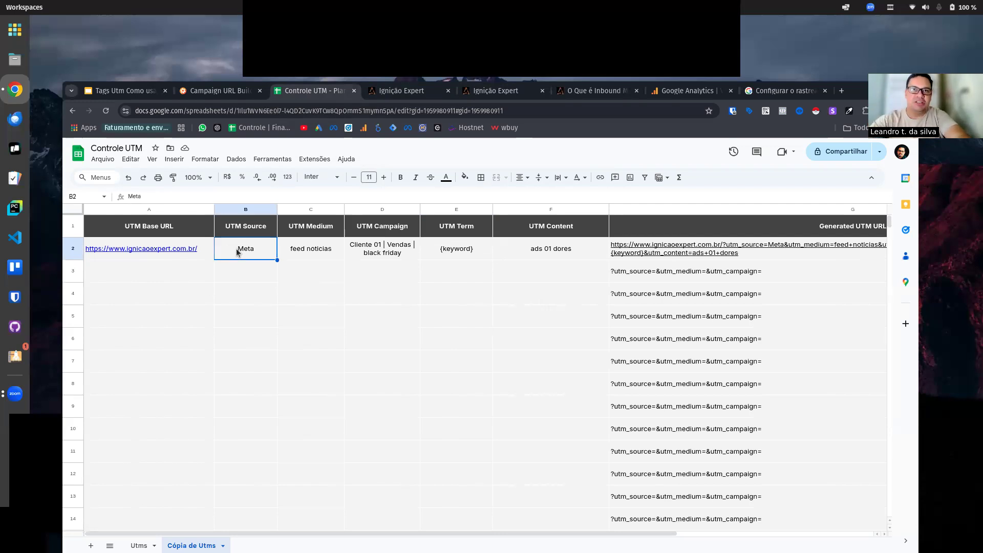
click(321, 255)
click(374, 254)
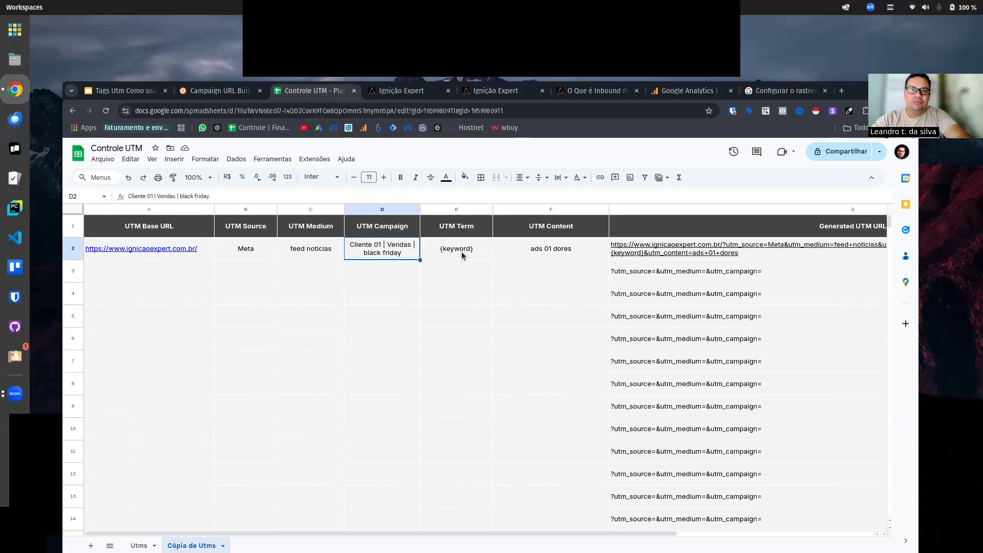
click(464, 255)
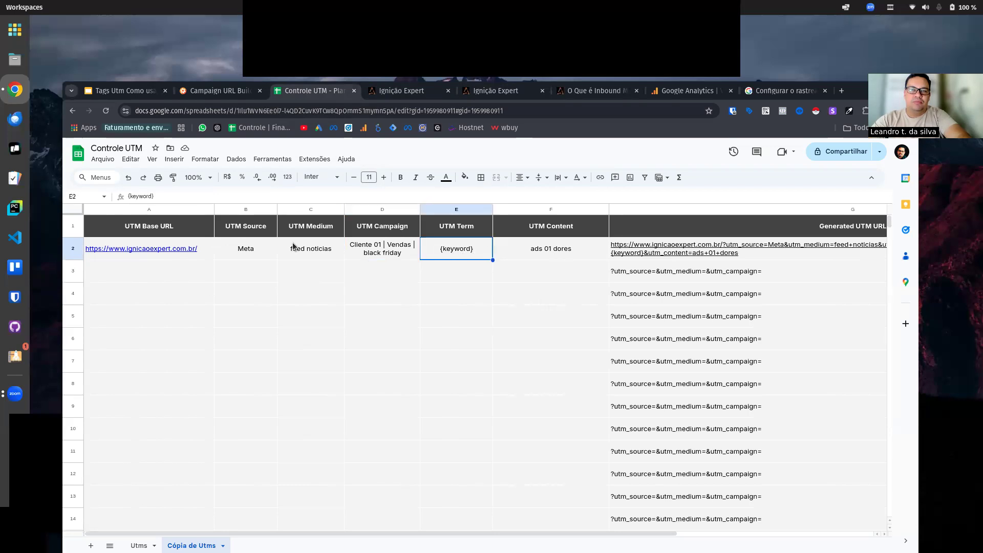
click(246, 251)
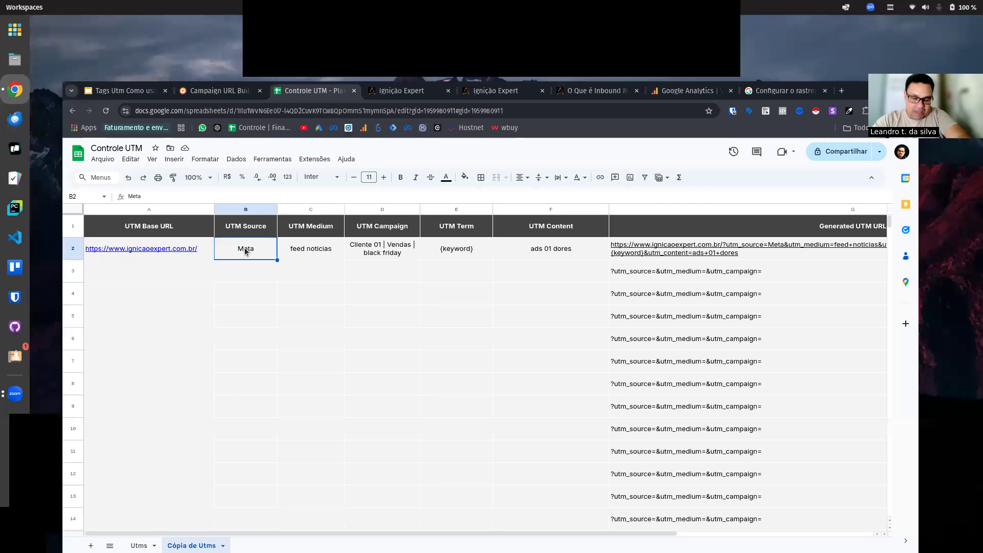
click(286, 251)
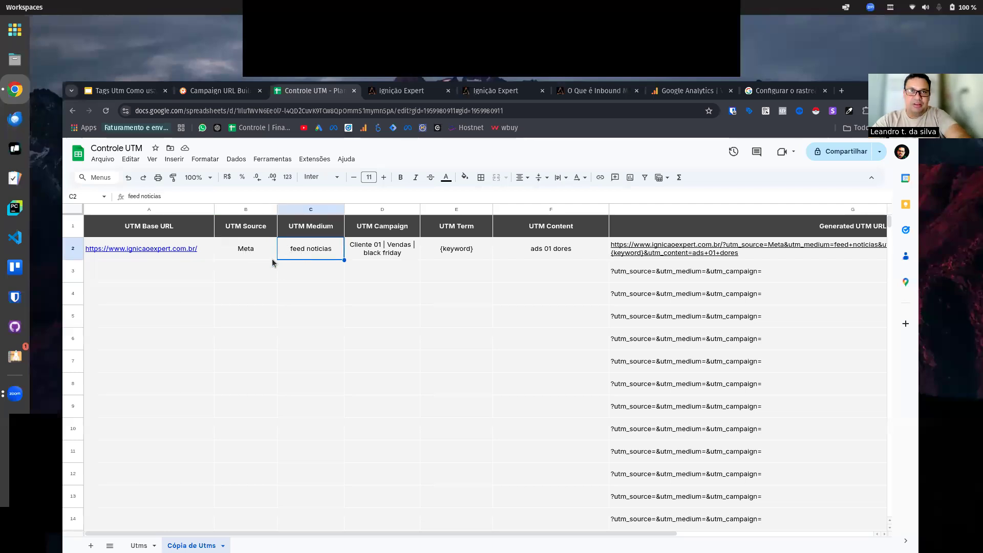
click(242, 256)
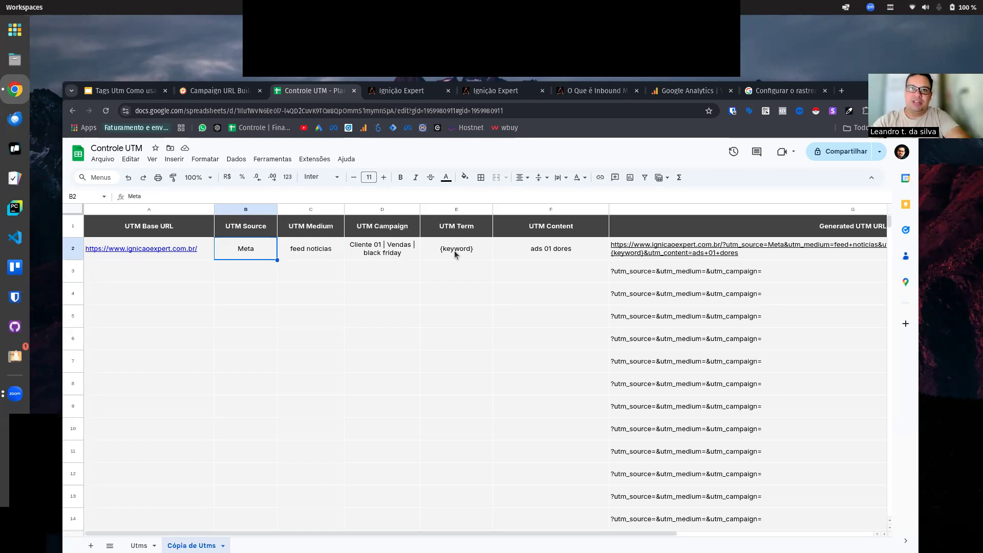
click(405, 252)
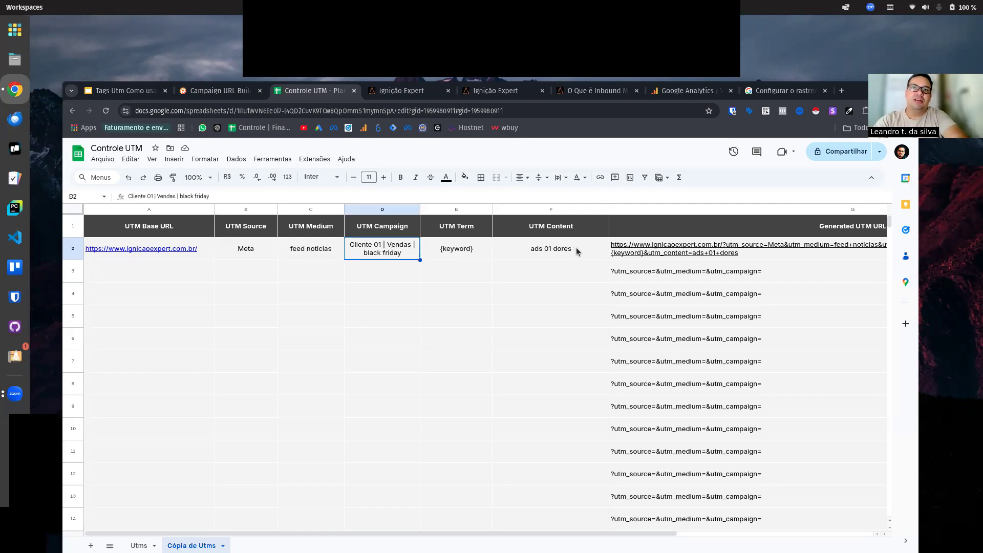
click(576, 251)
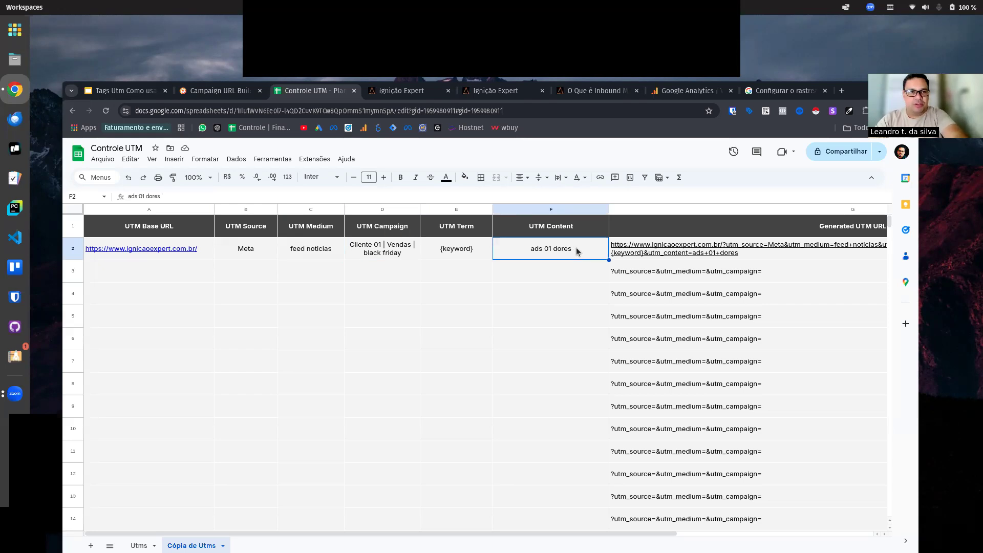
Step: Enter "Facebook" as the UTM Source in row 3
click(240, 250)
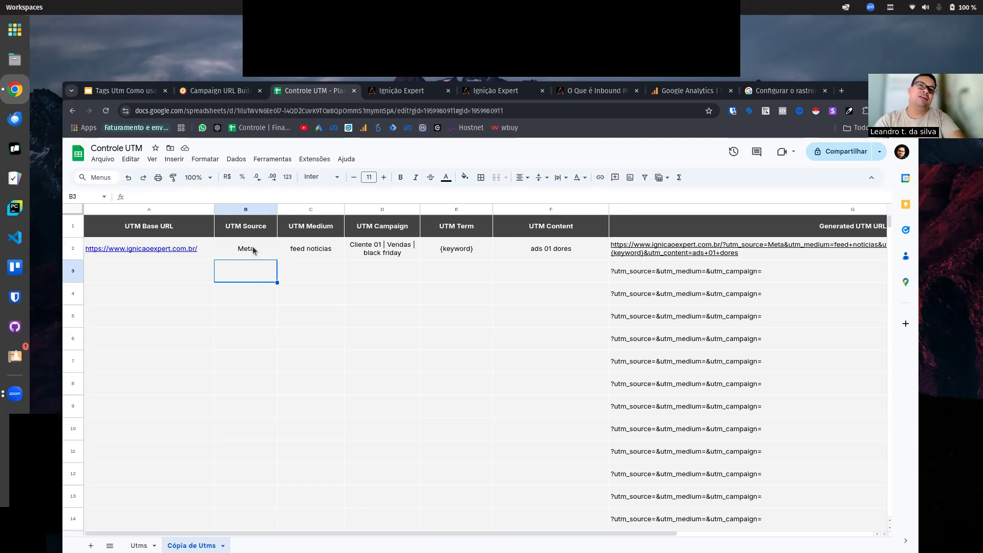
click(254, 277)
text(F)
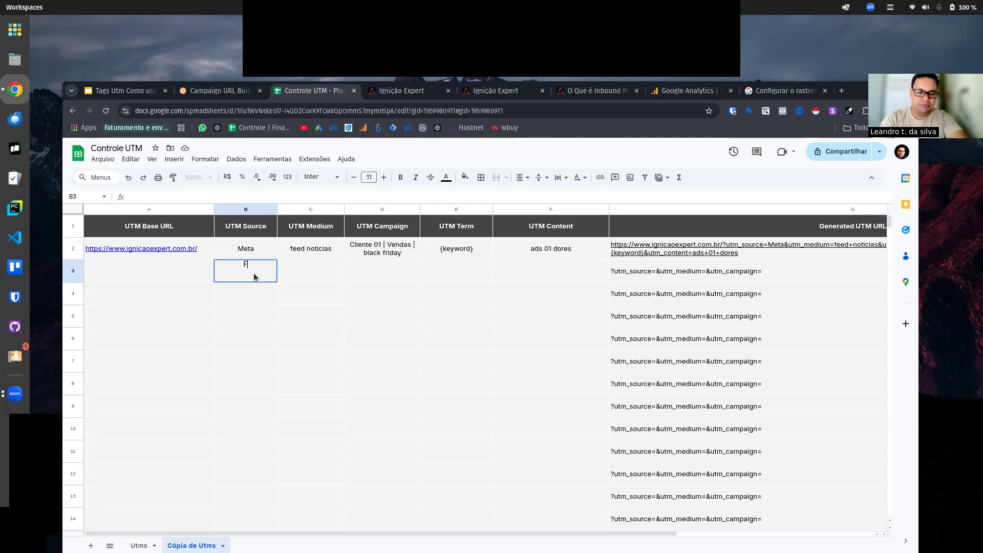
text(acebook)
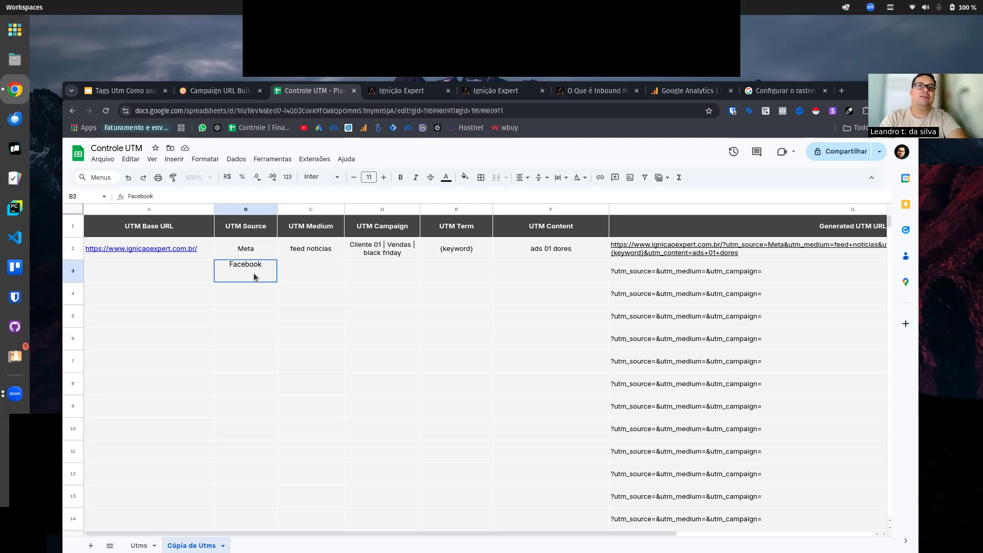
key(Return)
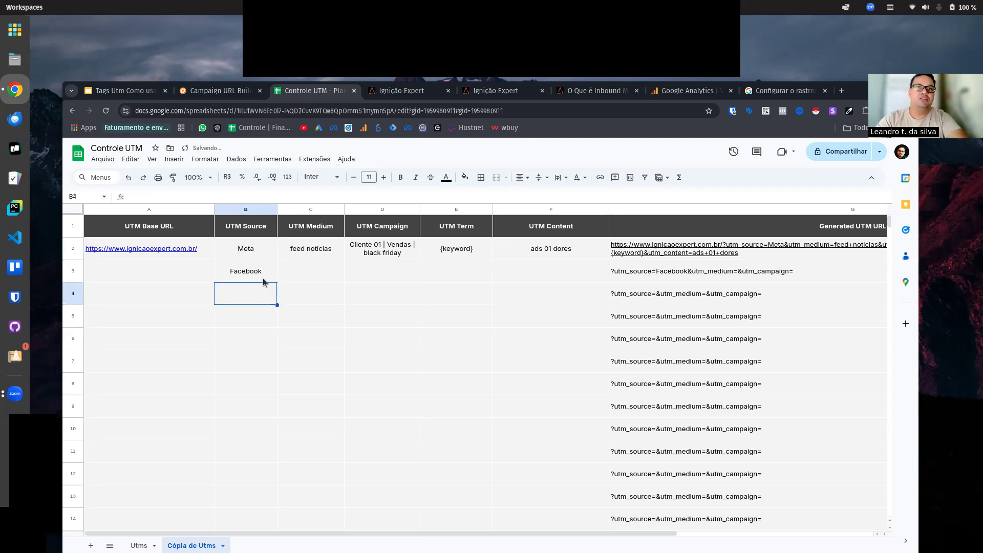
Step: Fill the UTM Base URL from row 2 down into row 3
click(176, 250)
key(shift+Down)
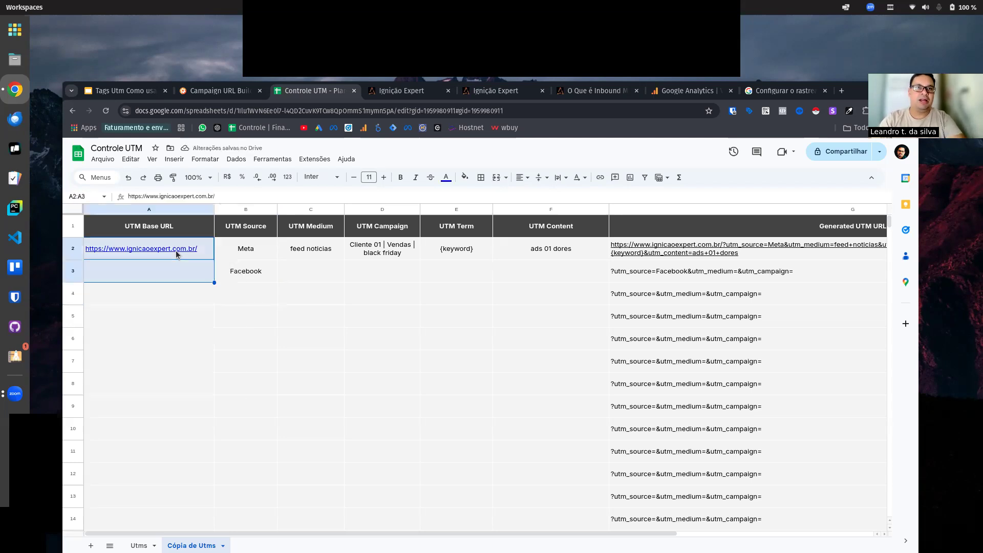
key(ctrl+d)
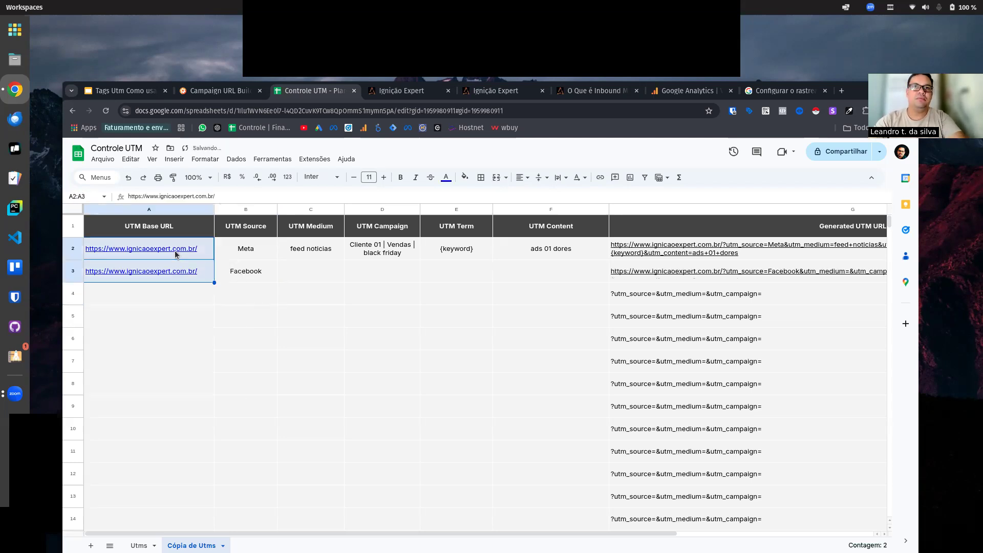
Step: Fill the UTM Campaign "Cliente 01 | Vendas | black friday" from row 2 down into row 3
click(317, 276)
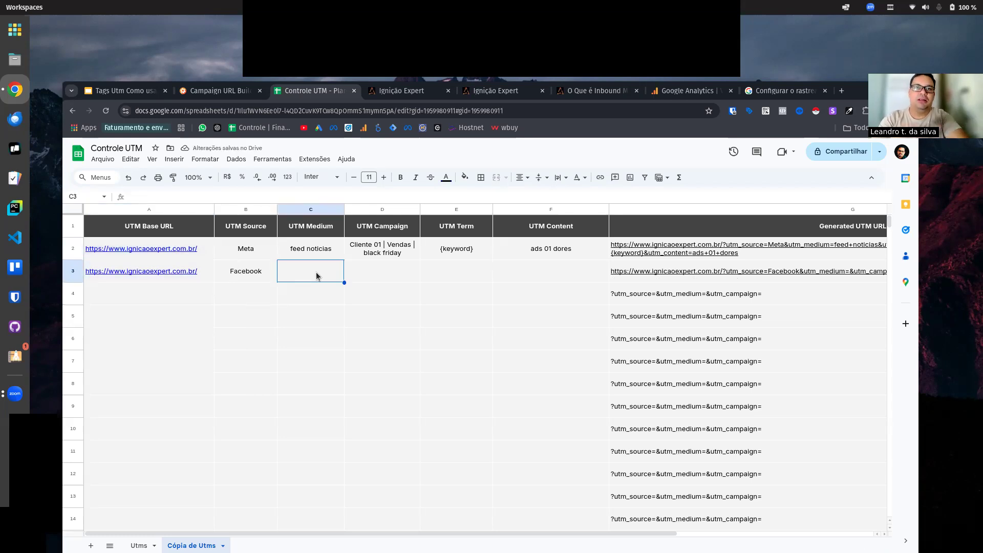
click(391, 275)
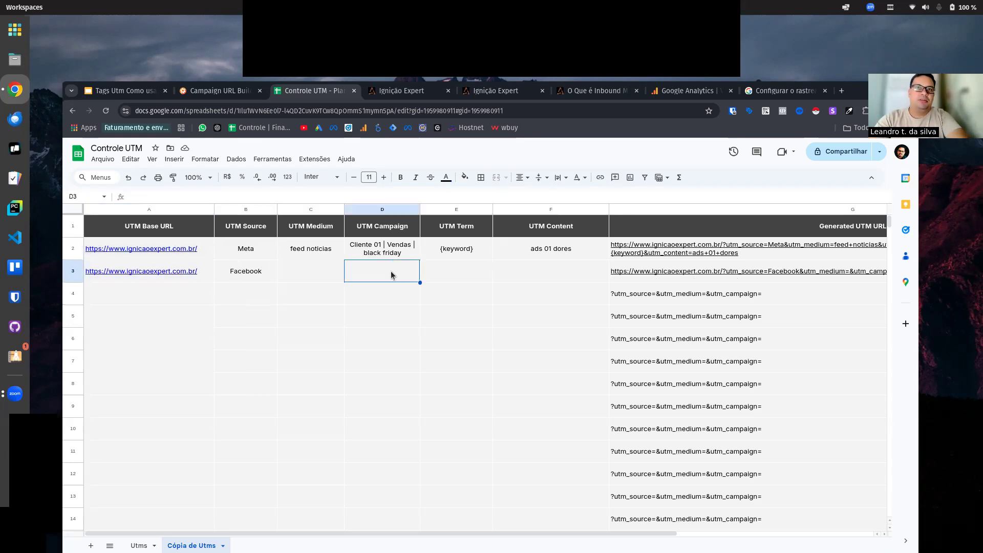
click(393, 255)
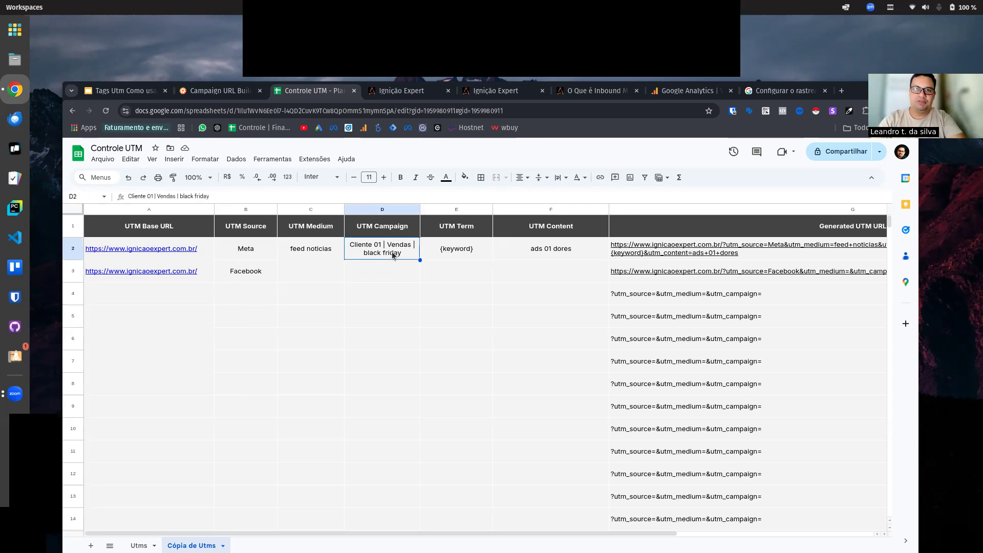
key(shift+Down)
key(ctrl+d)
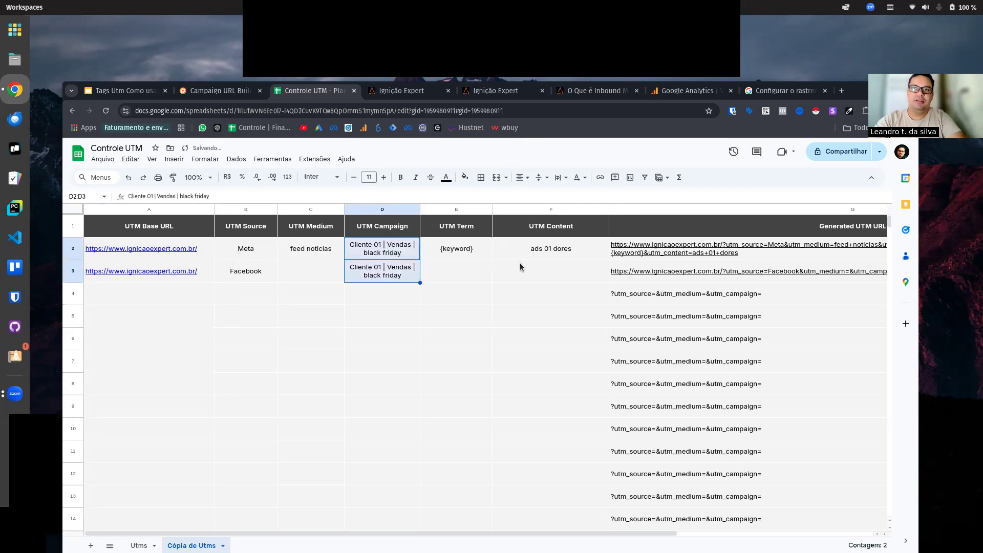
Step: Enter "criativo 01 dores" as the UTM Content in row 3
click(560, 276)
text(cria)
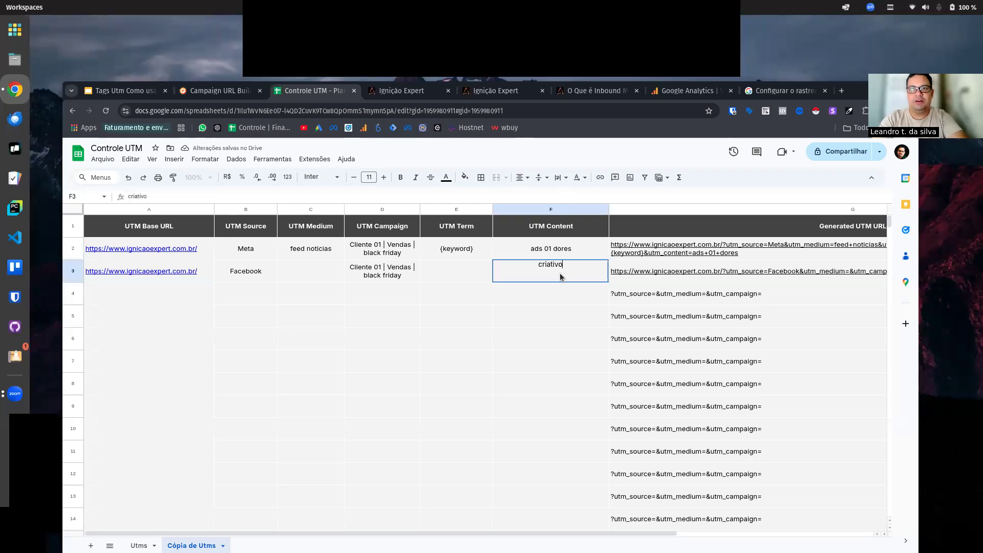
text(tivo 01 dores)
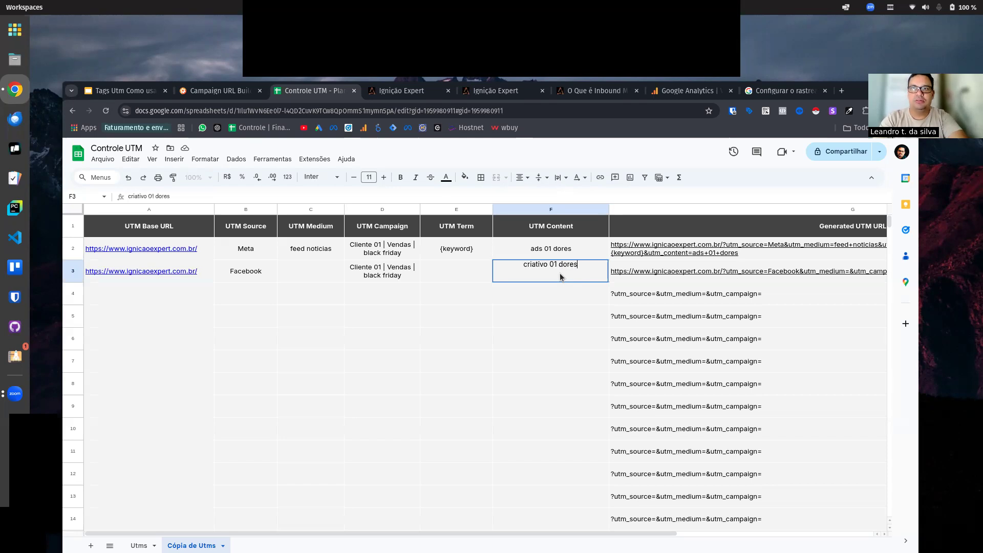
key(Return)
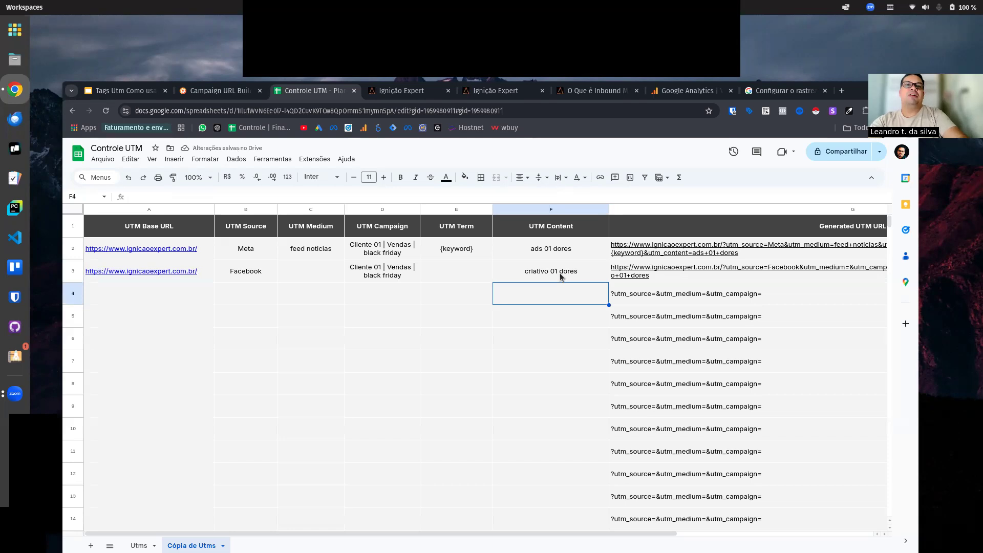
Step: Compare the UTM Source values in rows 2 and 3 alongside the campaign they share
click(267, 274)
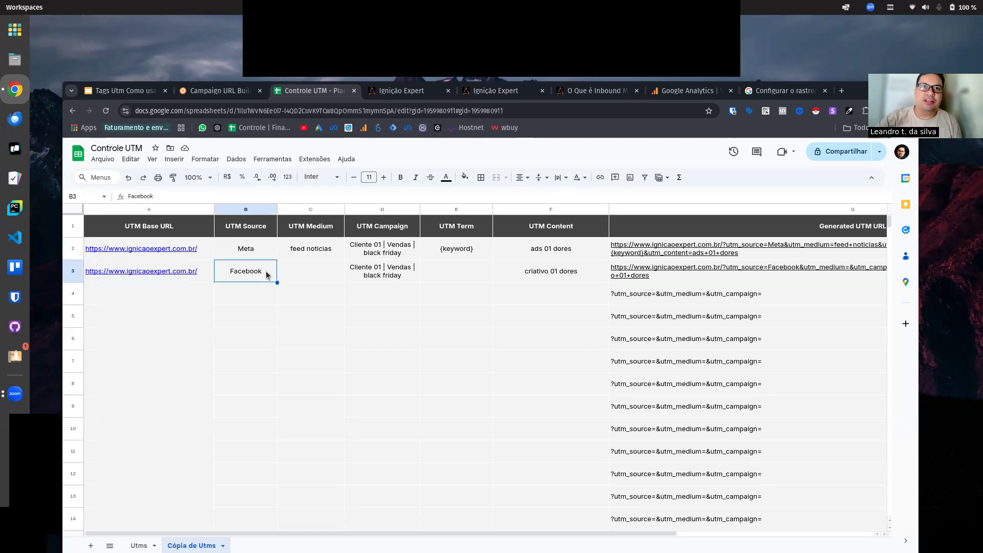
click(395, 275)
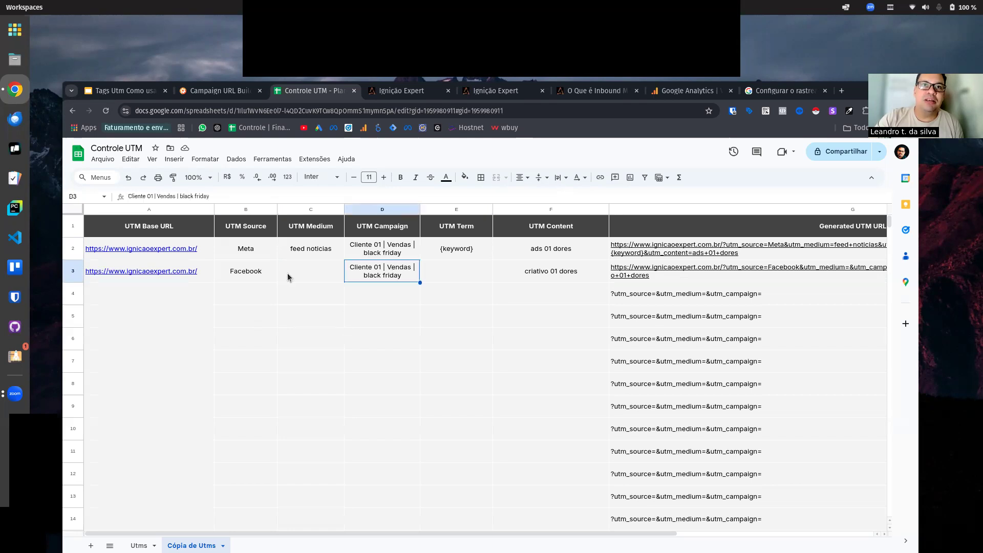
click(250, 249)
click(252, 274)
click(250, 245)
click(250, 277)
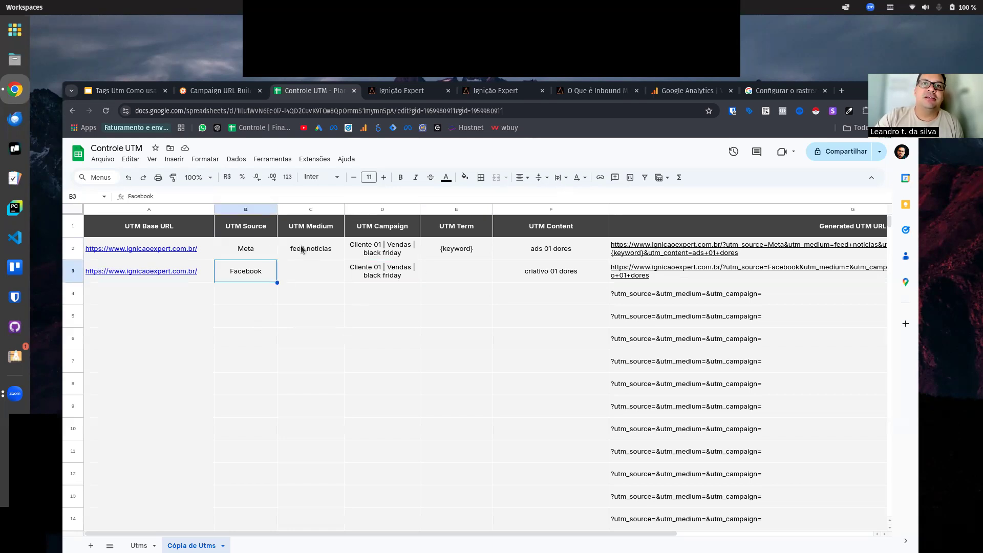
click(261, 253)
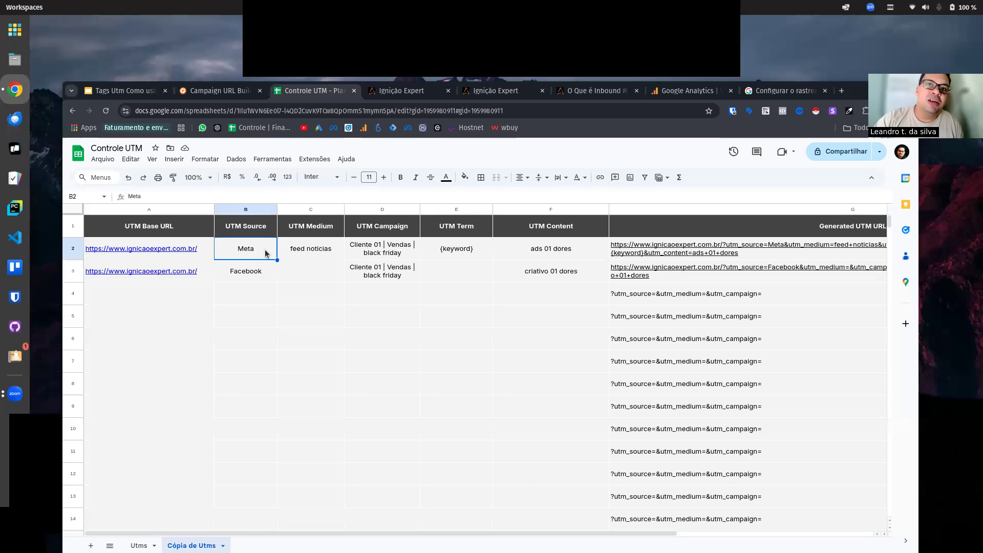
click(270, 275)
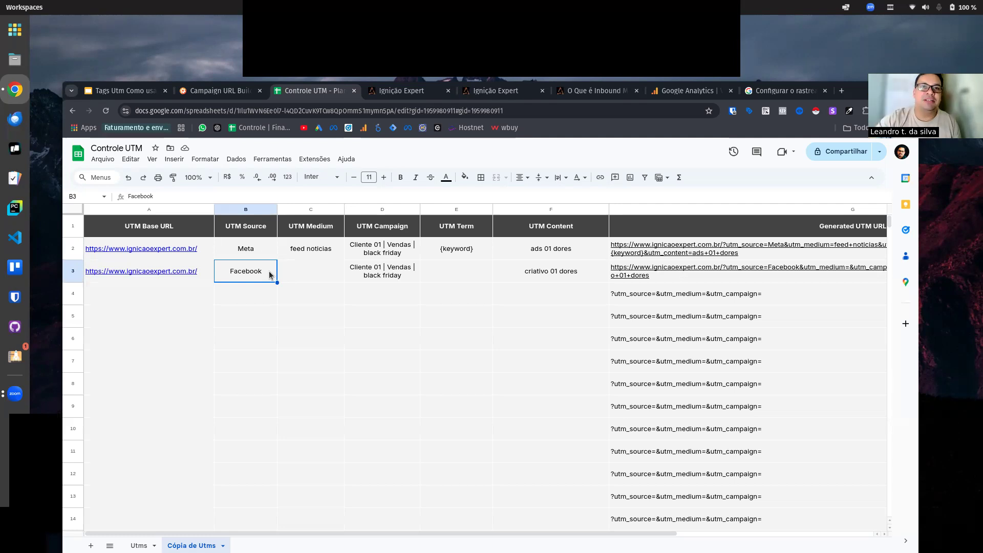
click(254, 250)
click(246, 273)
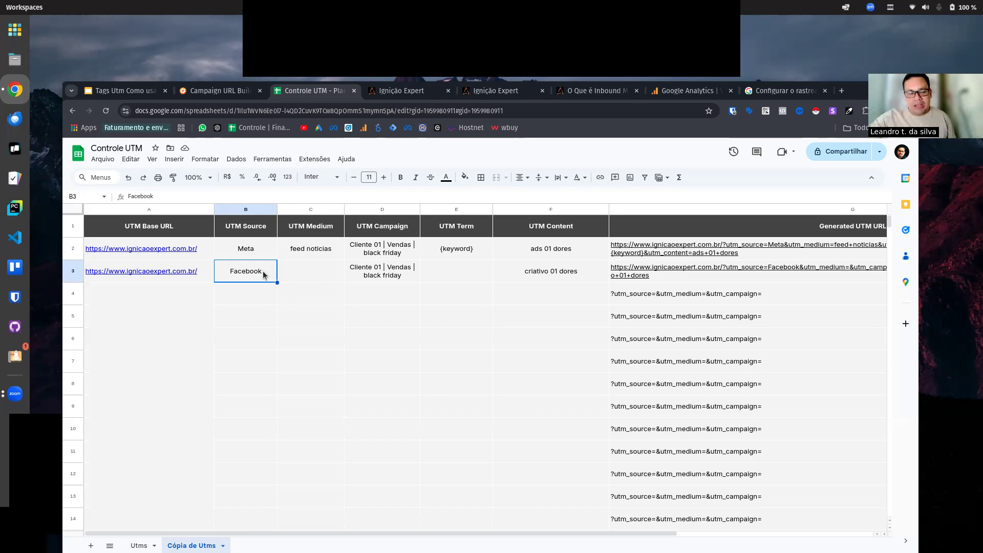
click(243, 302)
click(246, 273)
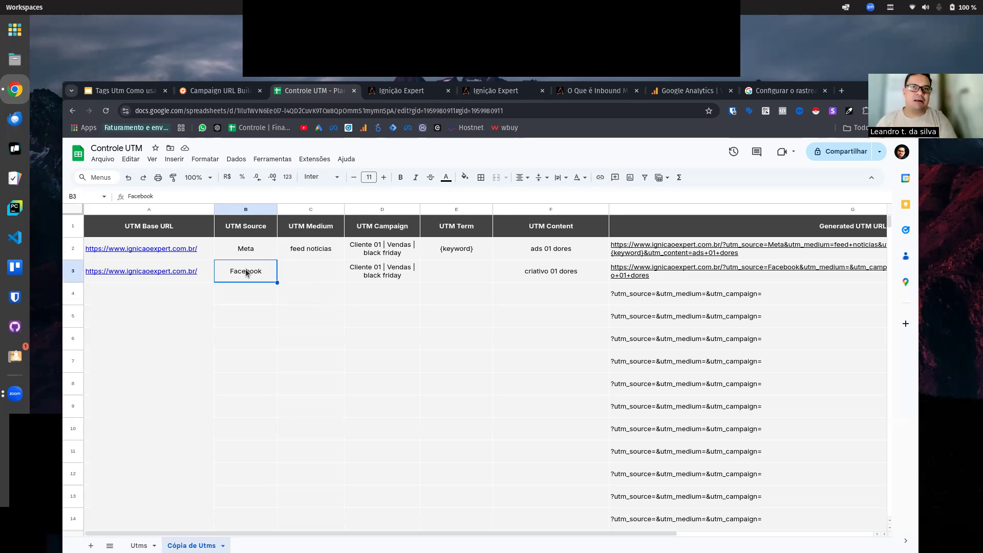
click(436, 275)
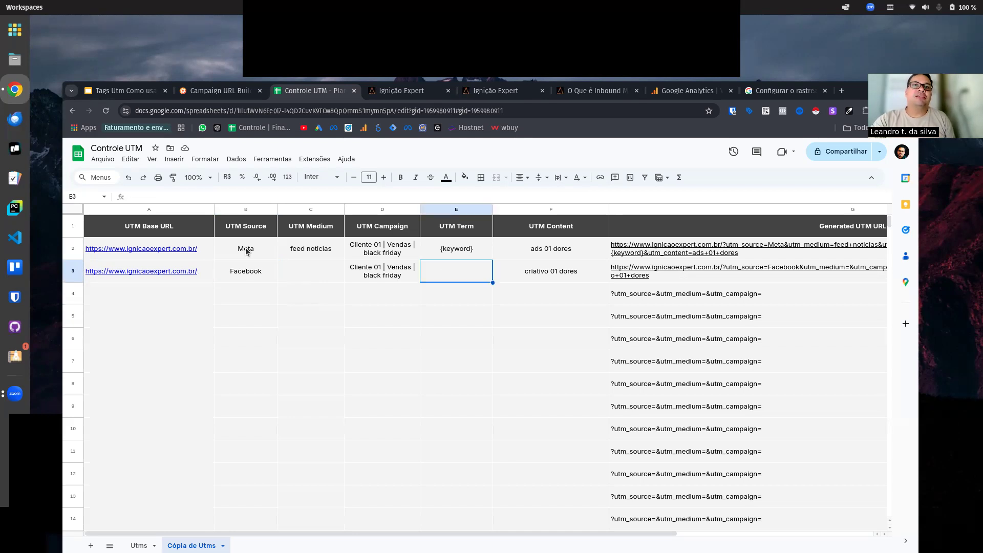
click(247, 276)
click(257, 246)
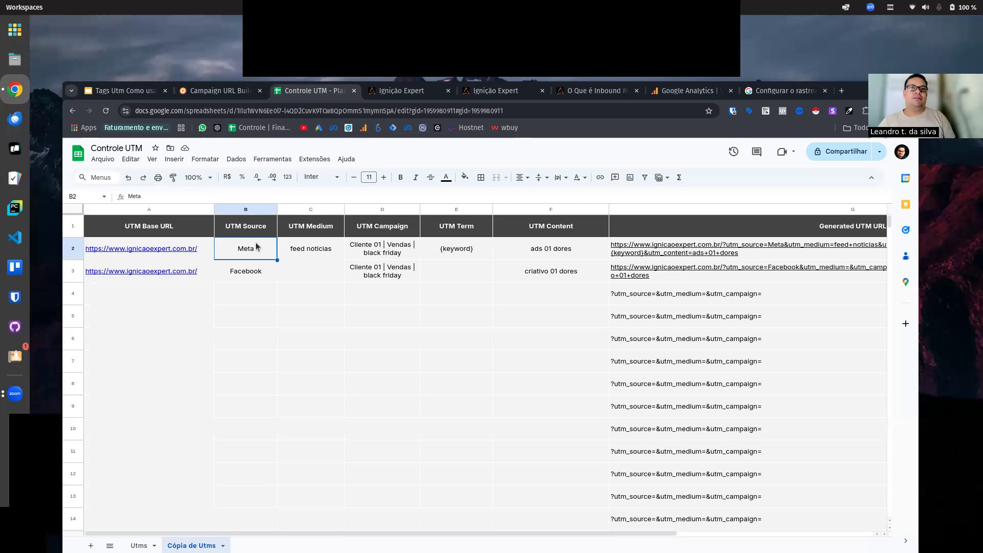
click(265, 272)
click(259, 258)
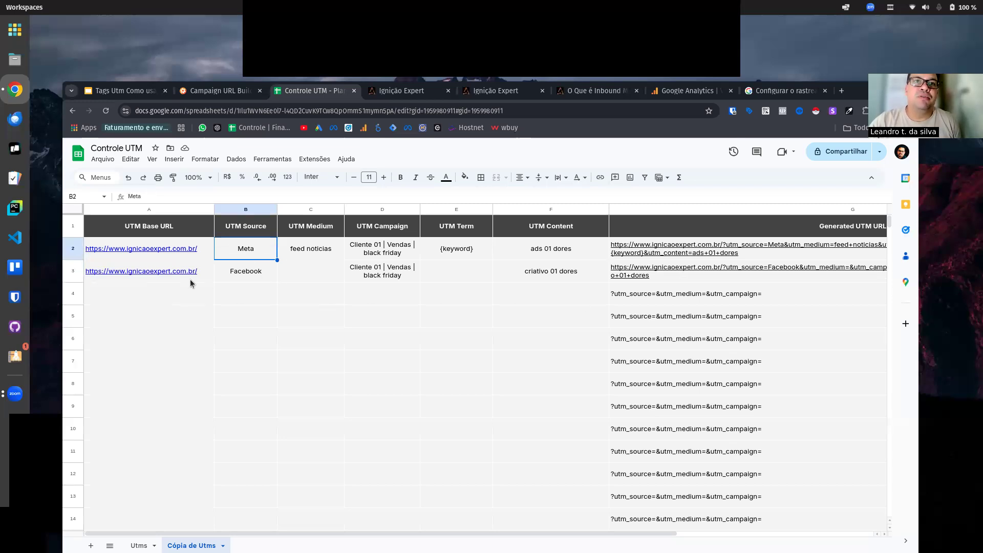
mouse_move(210, 279)
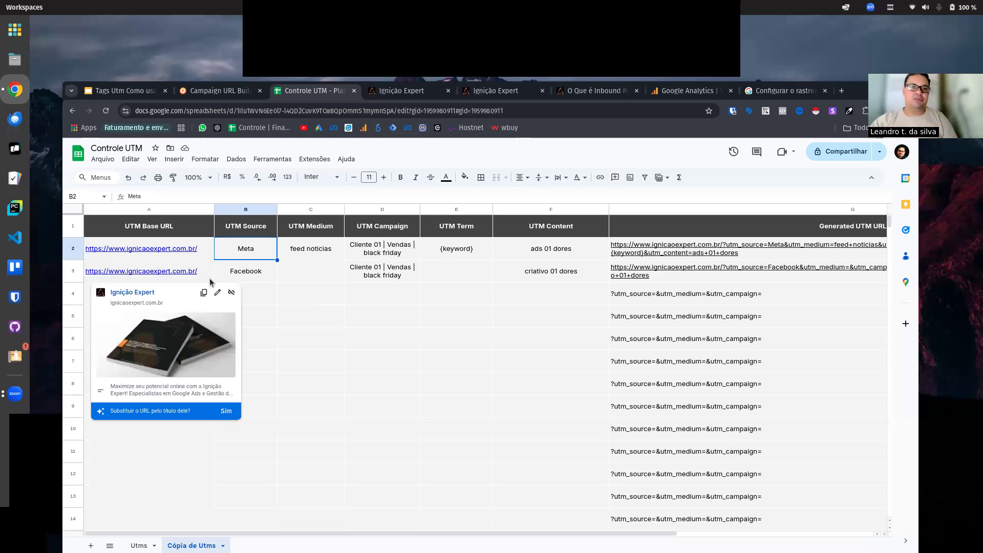
click(300, 272)
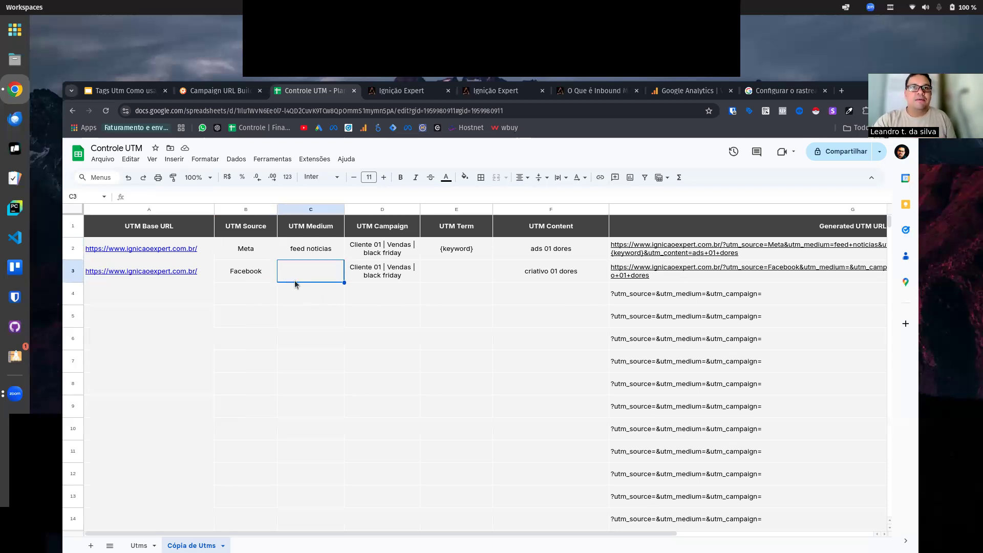
click(253, 270)
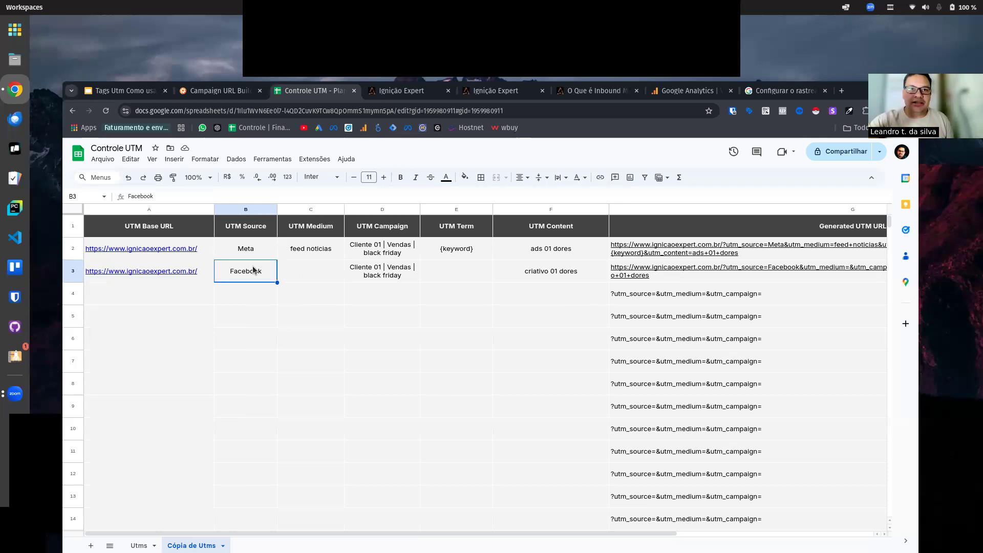
click(254, 250)
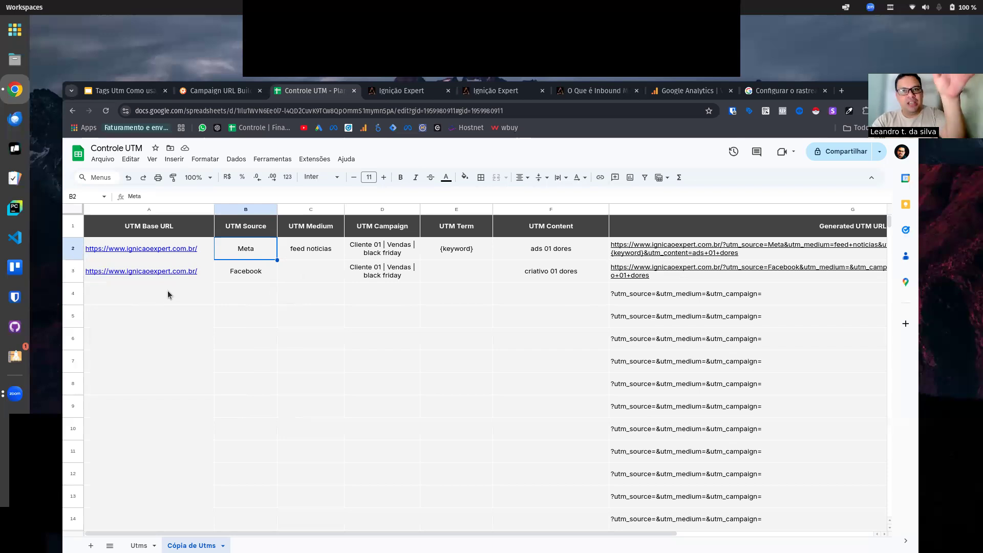
click(242, 272)
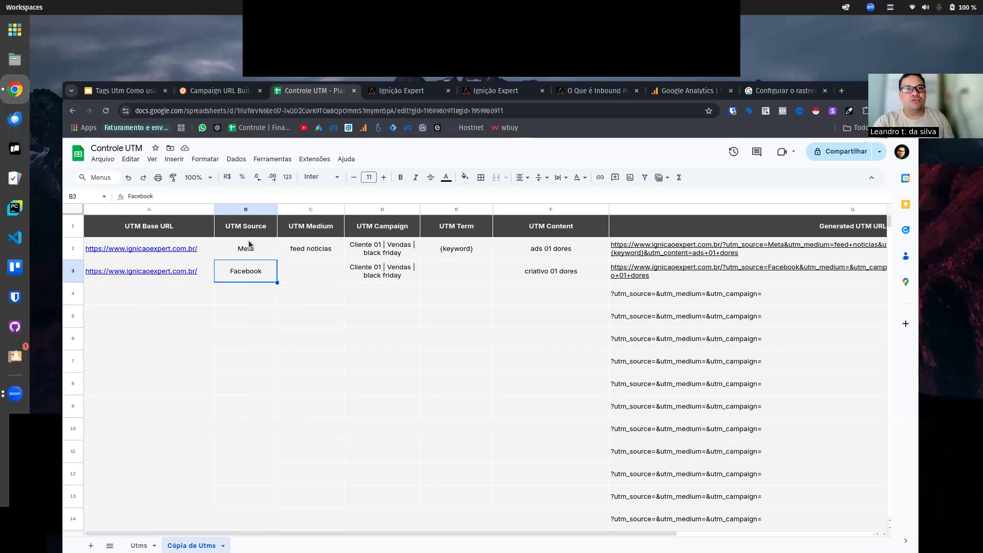
click(254, 248)
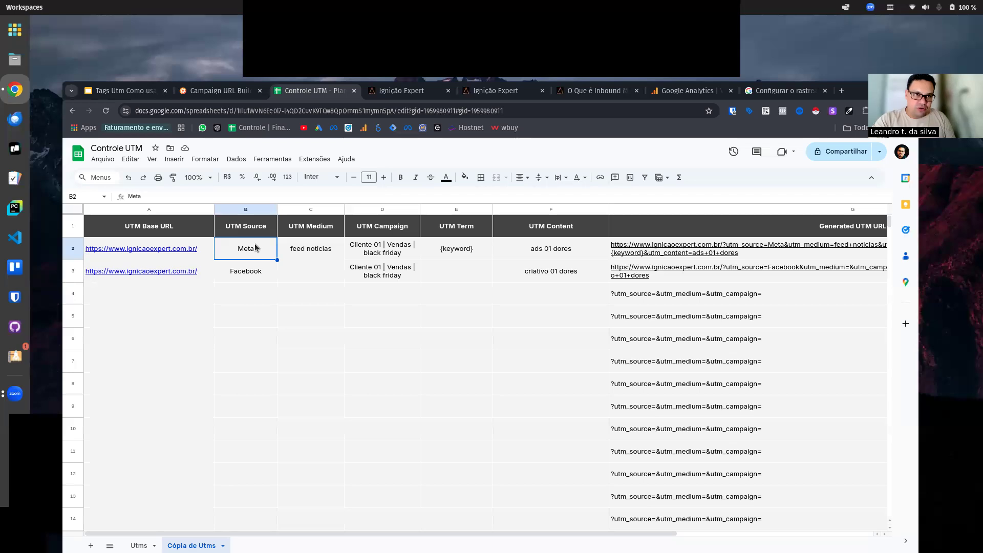
Step: Replace the UTM Source in row 3 with "Meta"
click(266, 274)
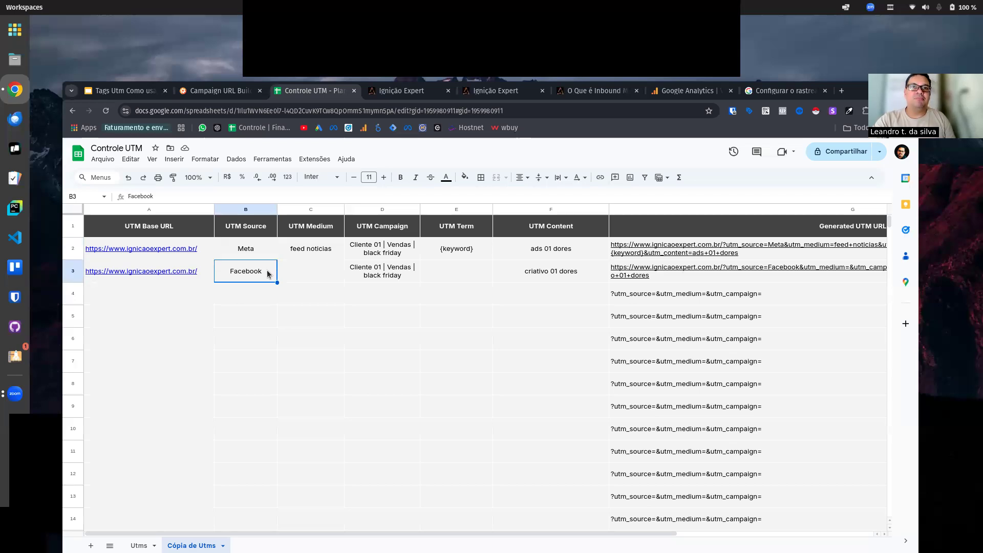
key(Delete)
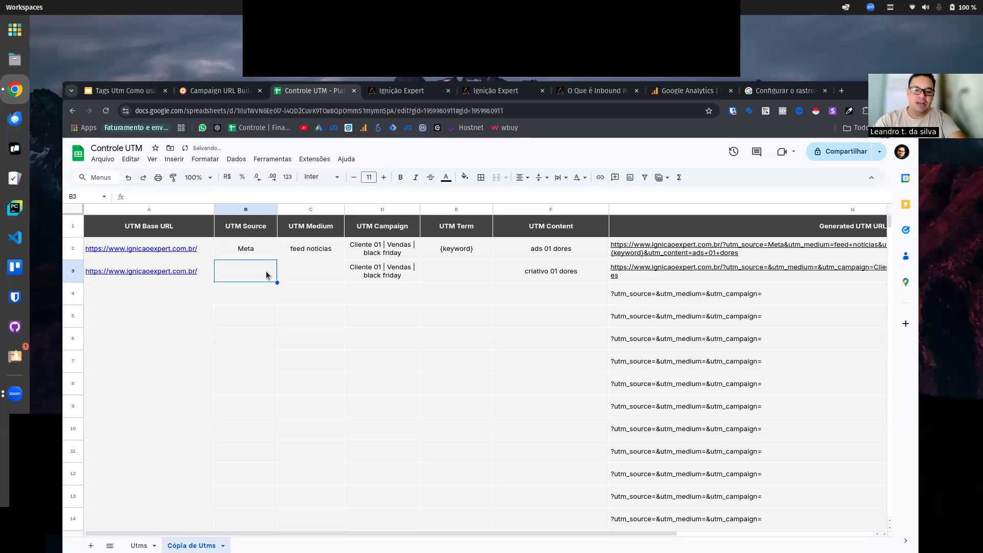
text(Meta)
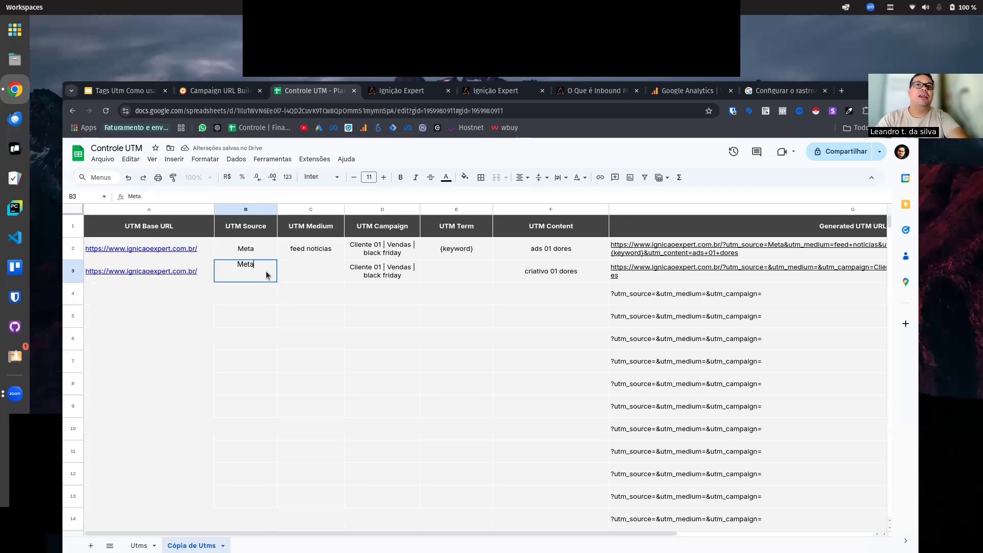
click(310, 279)
Step: Replace the UTM Medium in row 2 with the dynamic parameter "{placement}"
click(311, 254)
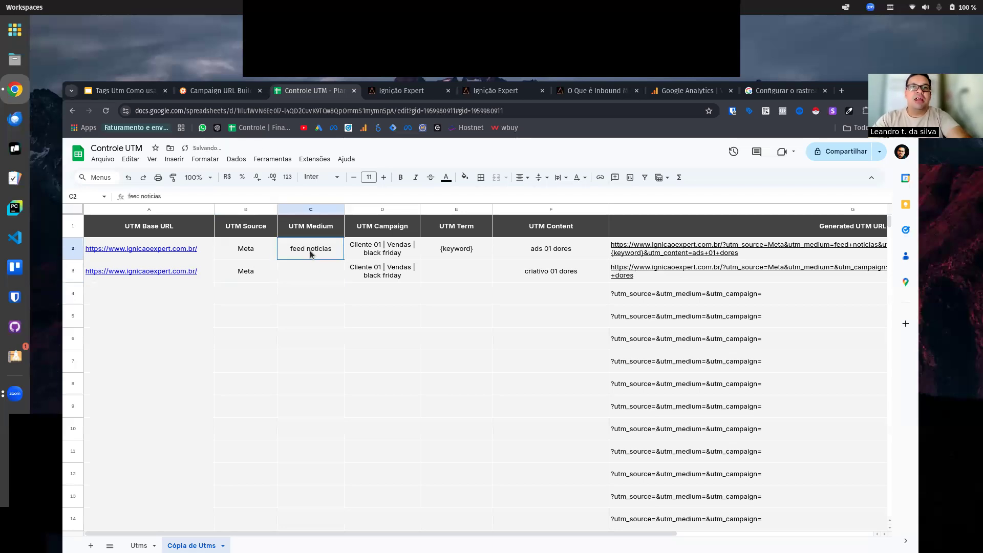
key(Delete)
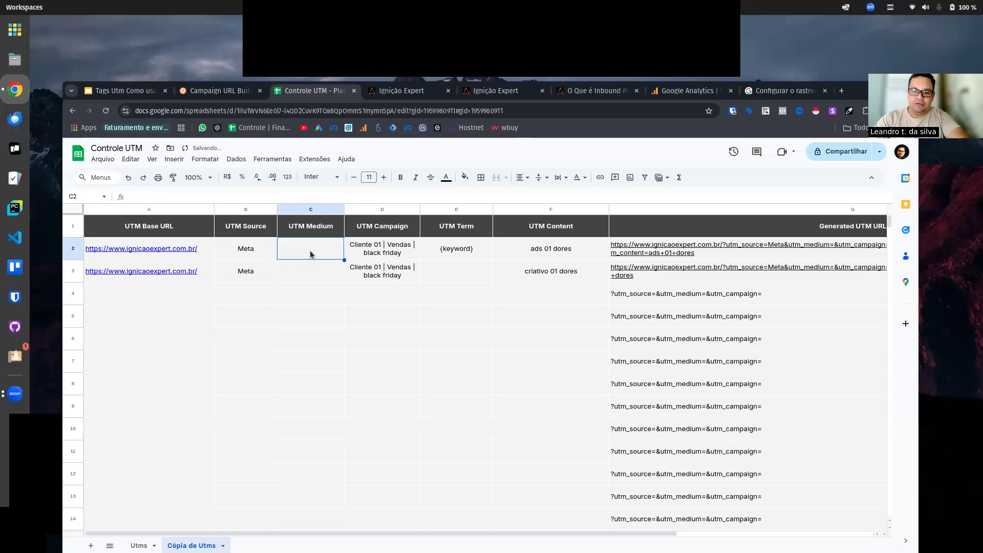
text({)
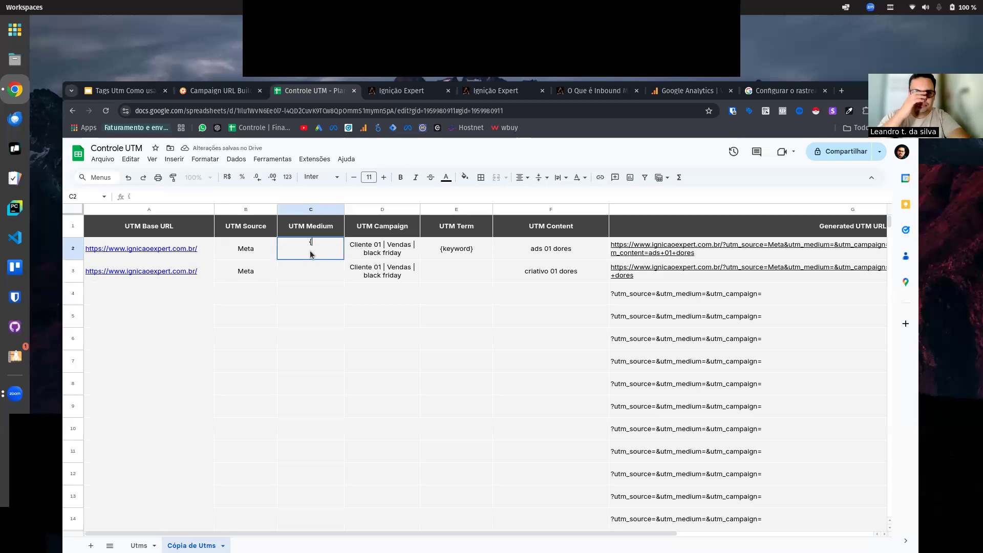
text(p)
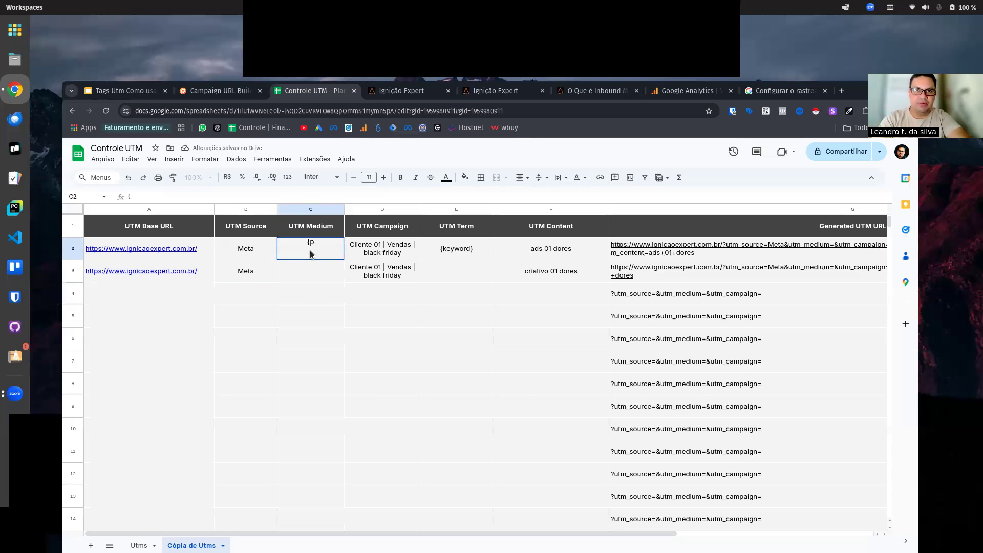
text(lcacement)
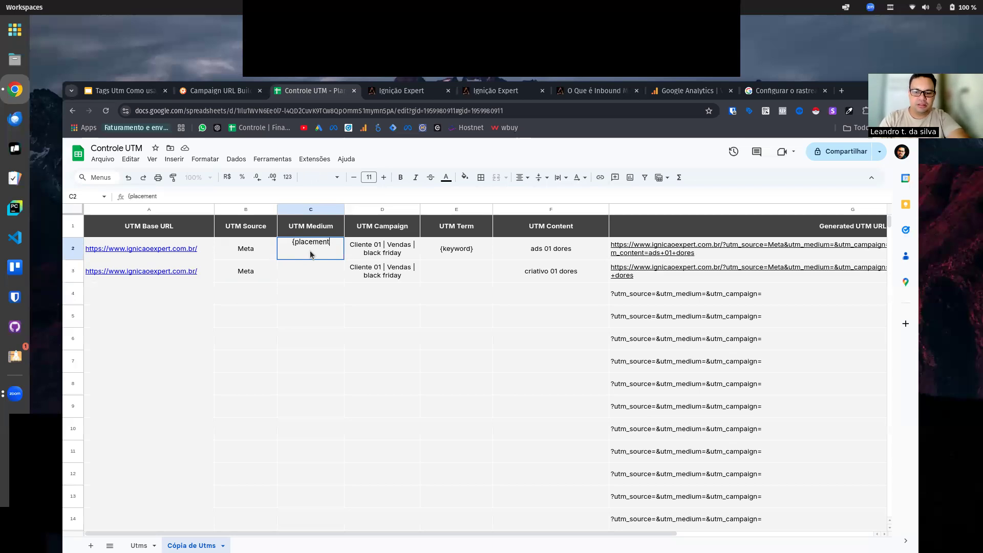
text(})
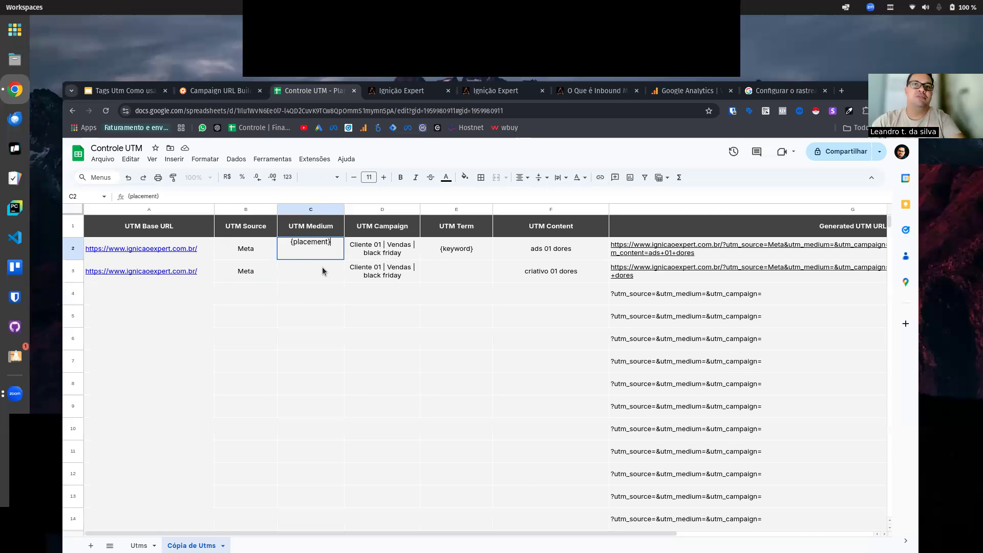
Step: Enter the dynamic parameter "{placement}" as the UTM Medium in row 3
click(322, 271)
text({placement)
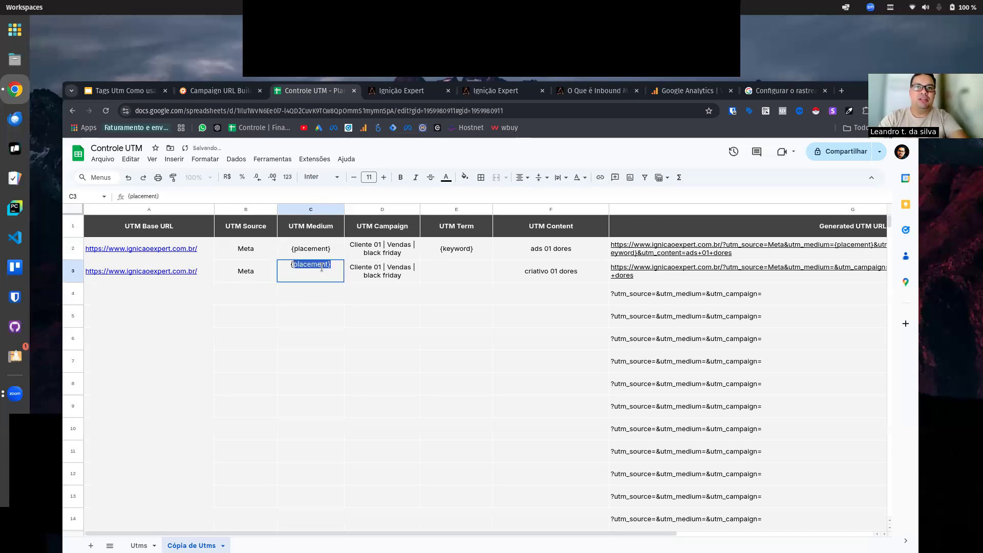
key(Return)
click(323, 271)
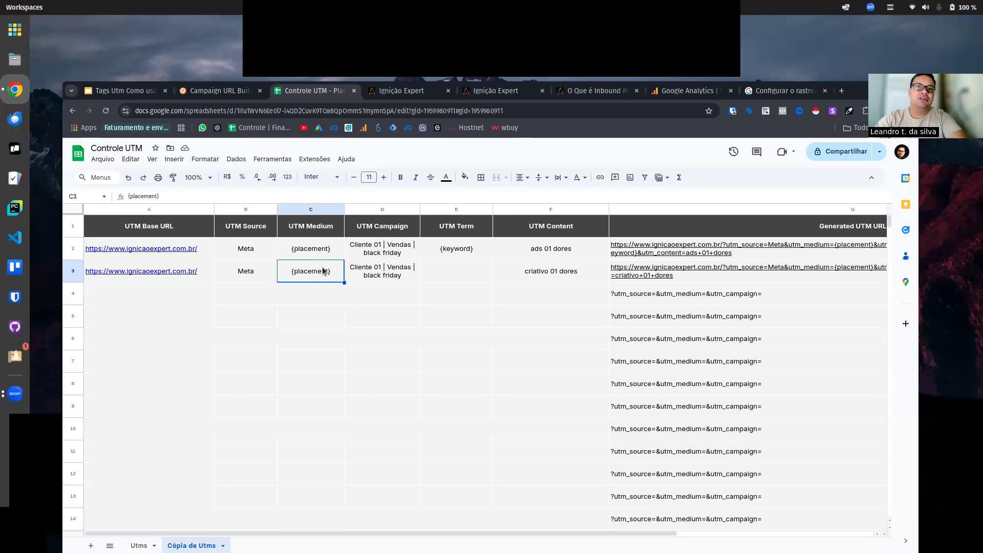
Step: Enter "feed_instagrama" as a sample UTM Medium in row 4
click(299, 288)
text(feed)
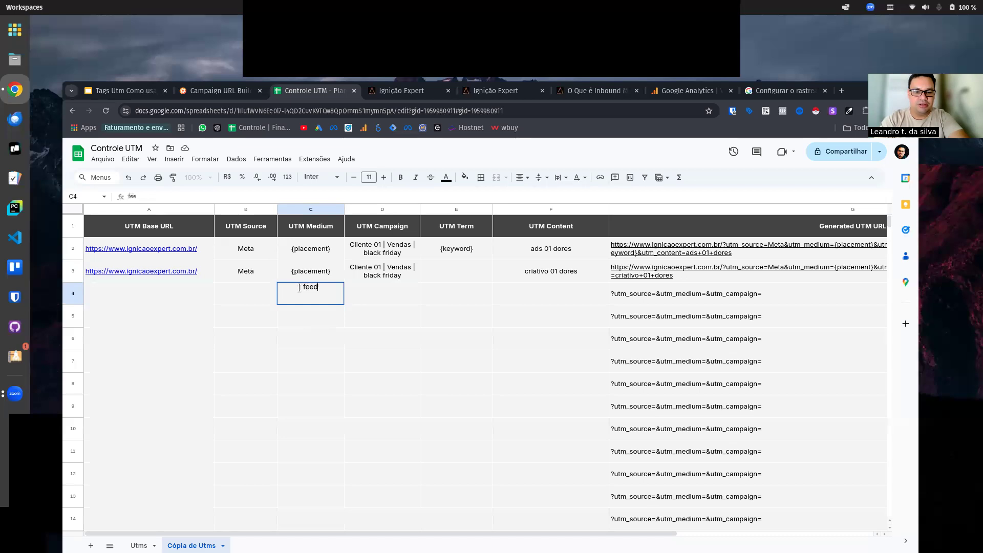
text(_)
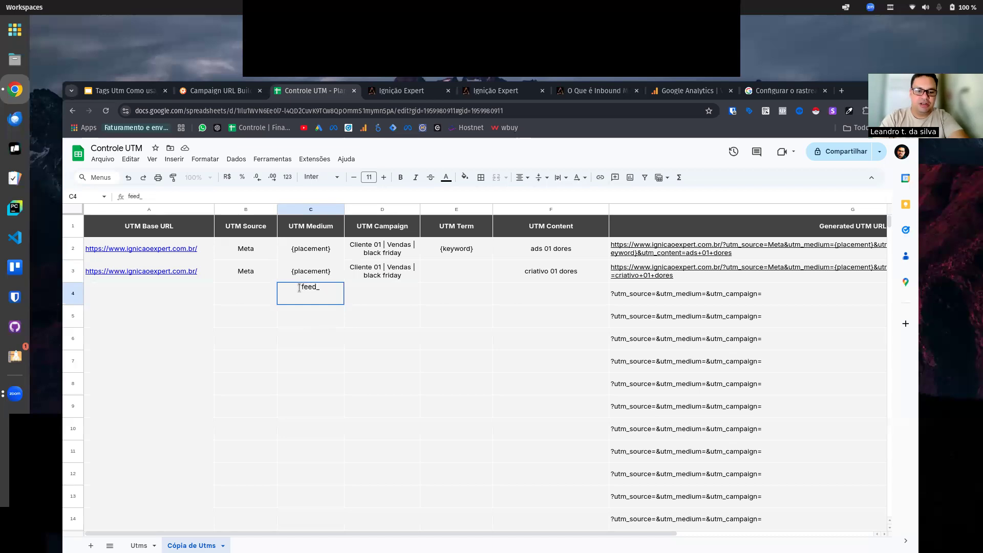
text(instag)
key(BackSpace)
key(BackSpace)
key(BackSpace)
key(BackSpace)
text(st)
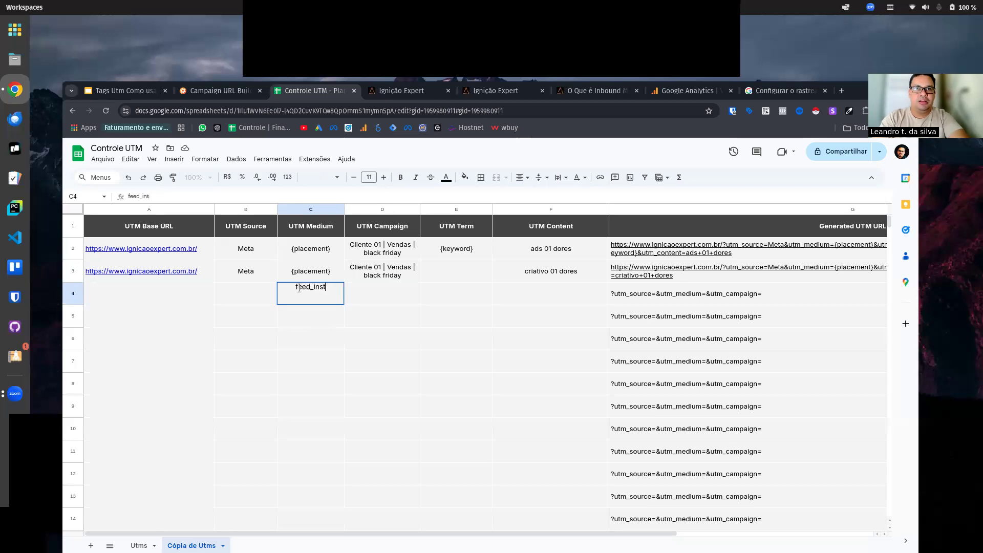
text(agrama)
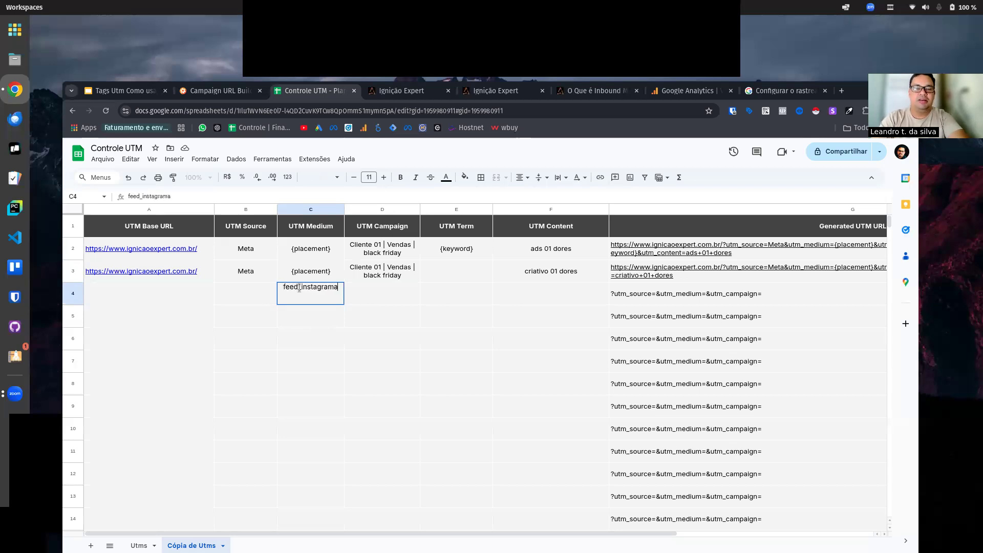
Step: Remove the sample UTM Medium from row 4
click(316, 279)
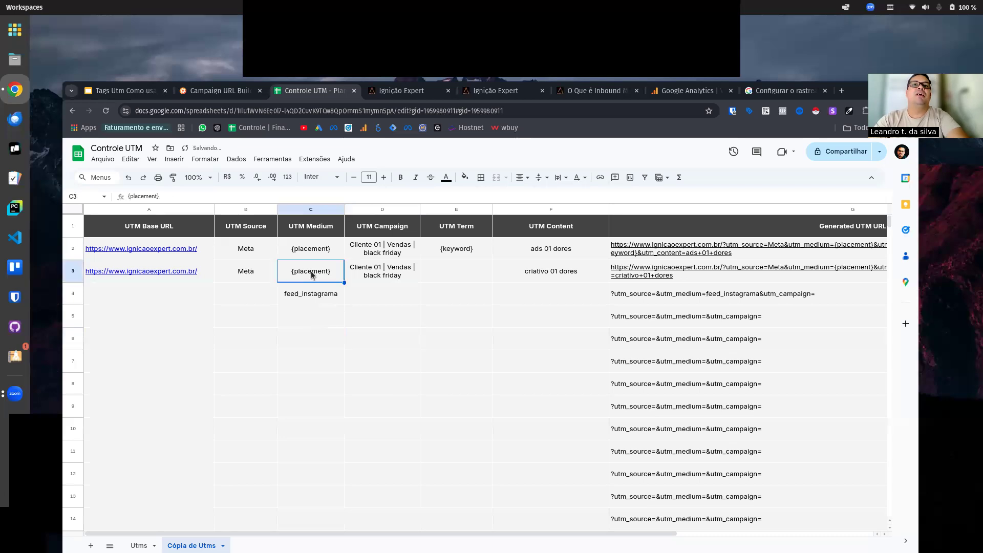
click(322, 241)
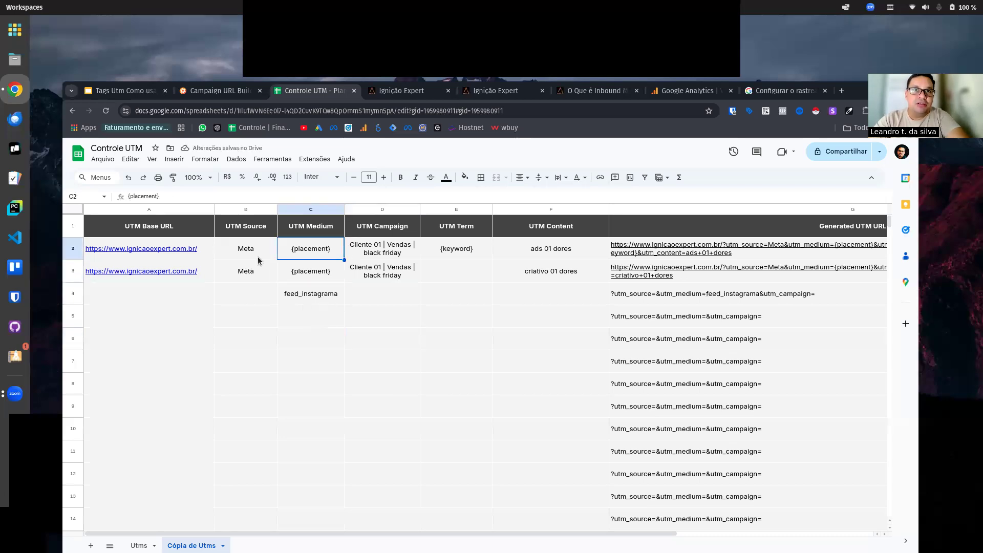
click(309, 296)
key(Delete)
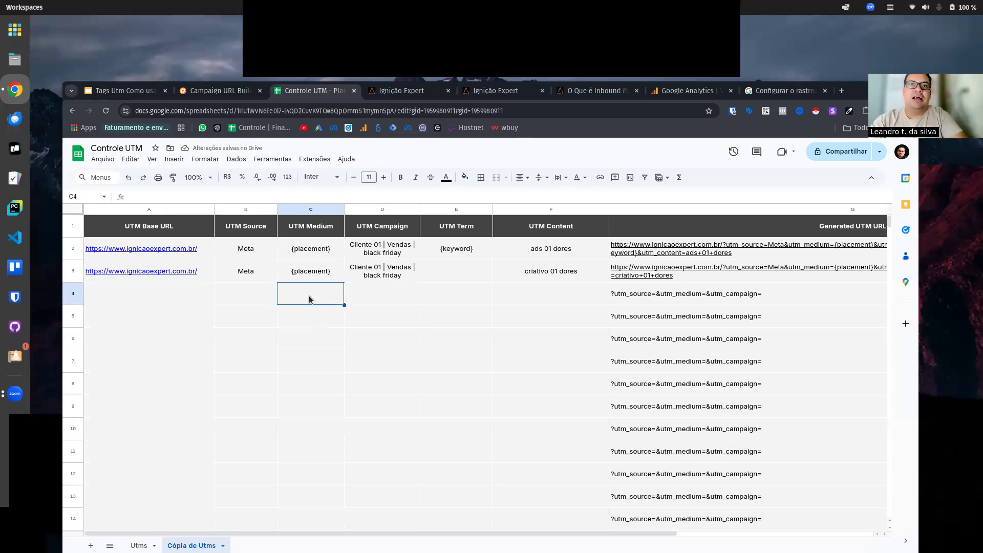
Step: Clear the UTM Content in rows 2 and 3 and the UTM Term in row 2
click(332, 252)
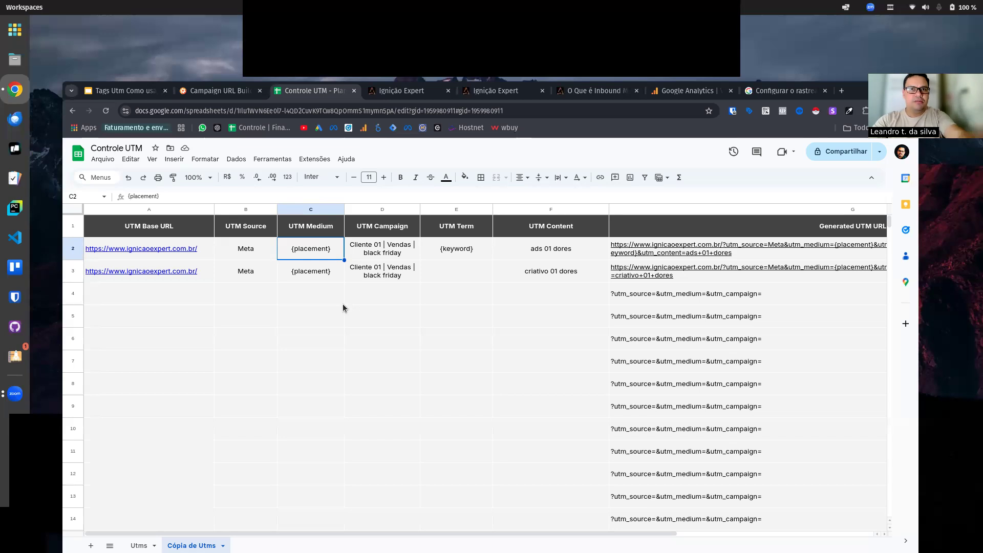
click(331, 273)
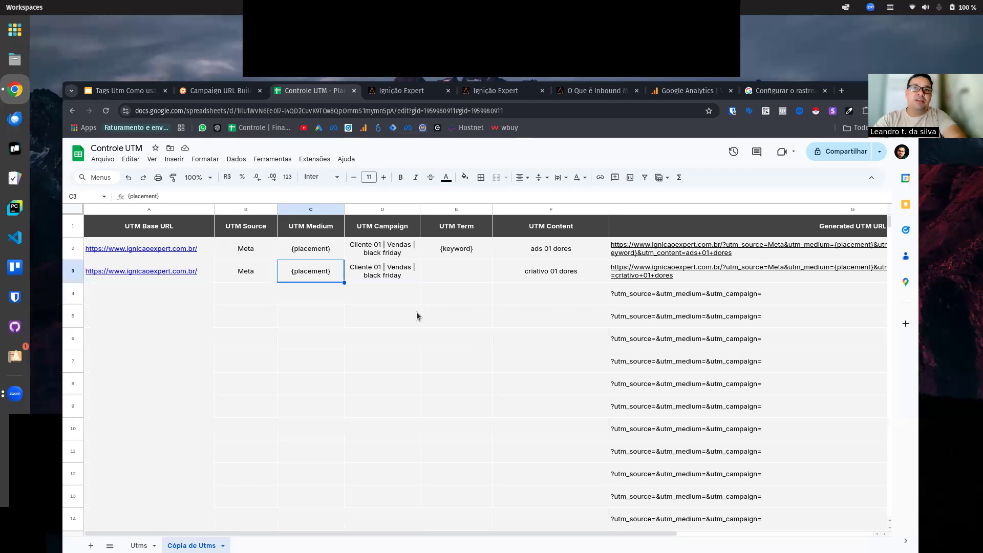
click(384, 254)
click(387, 277)
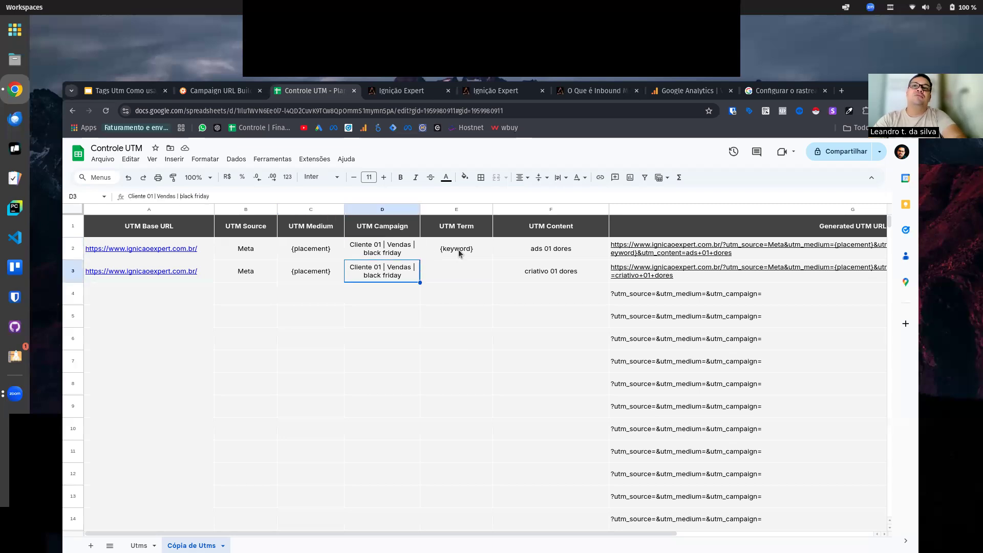
key(Right)
click(578, 269)
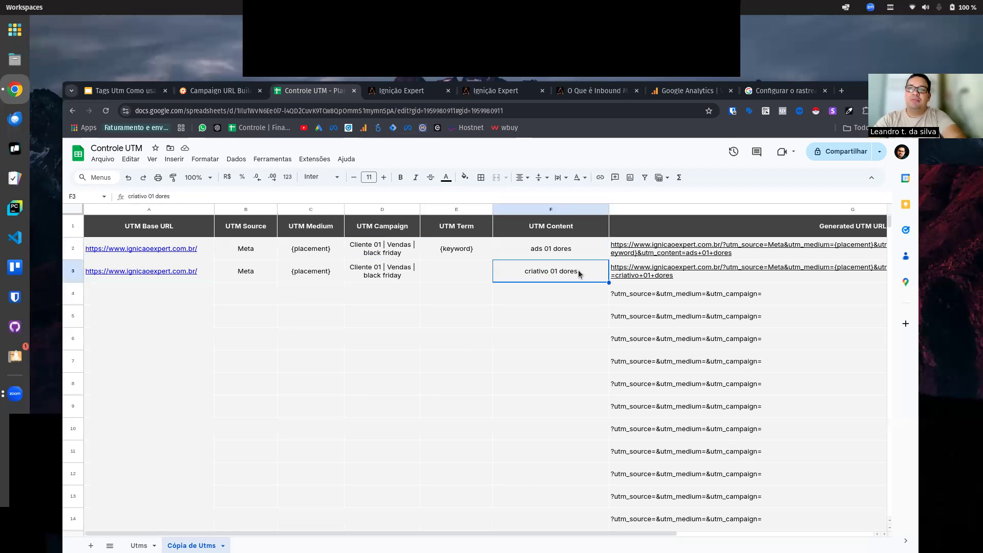
key(Delete)
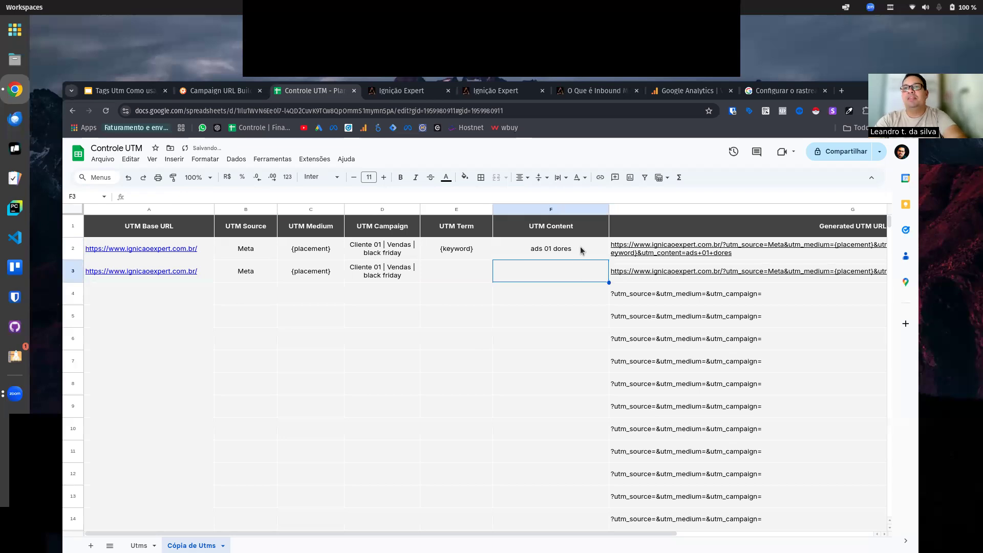
click(580, 247)
key(Delete)
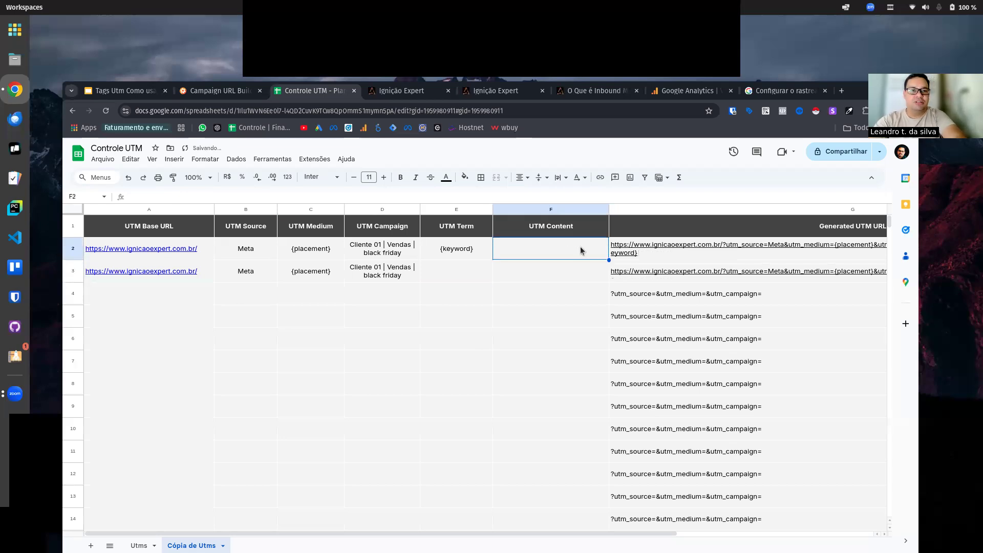
click(469, 257)
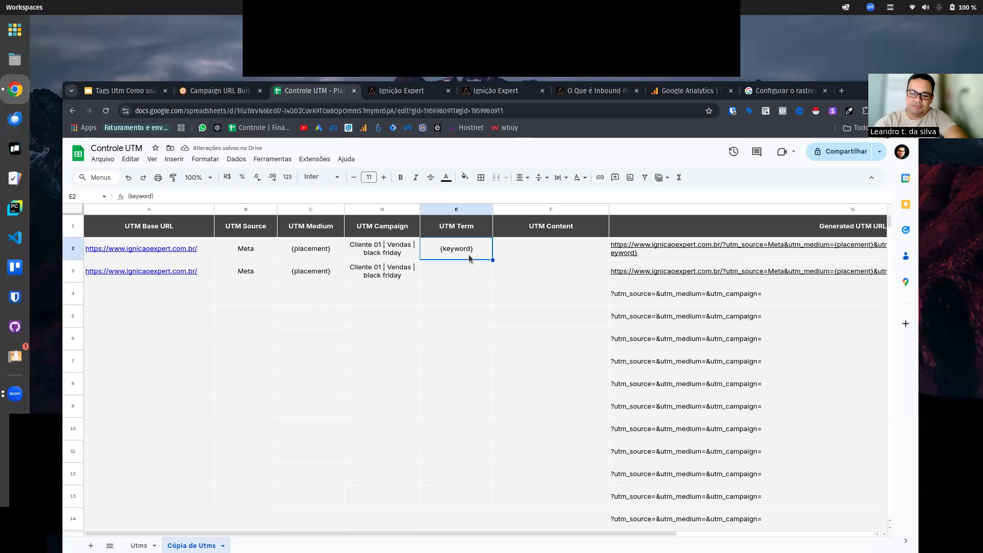
key(Delete)
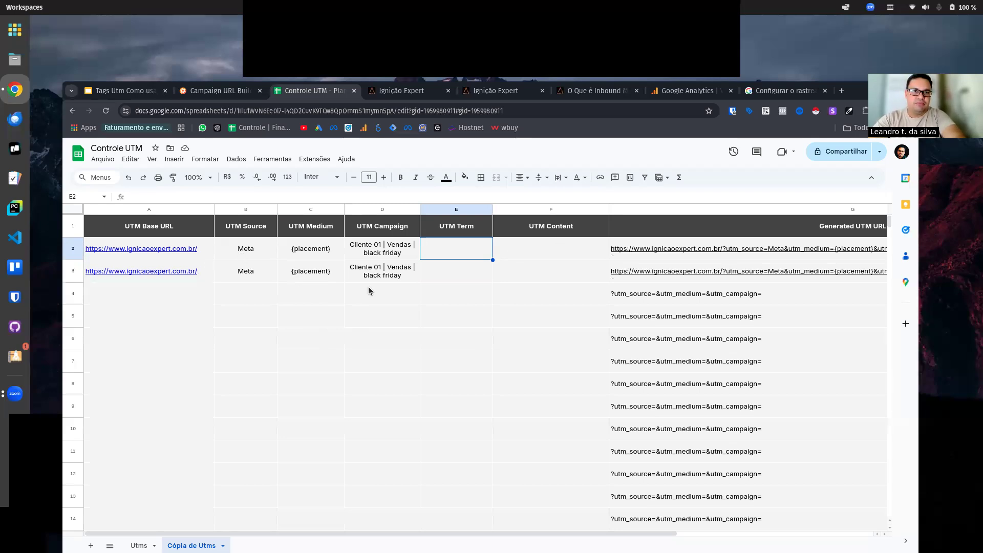
Step: Clear the UTM Source, UTM Medium and UTM Campaign values in rows 2 and 3
click(256, 256)
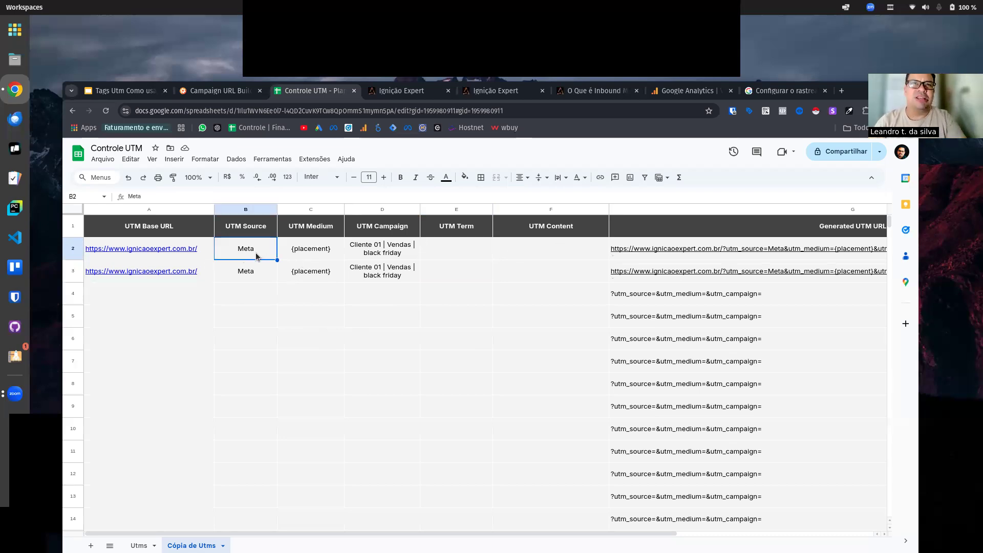
key(shift+Down)
key(shift+Right)
key(shift+Right)
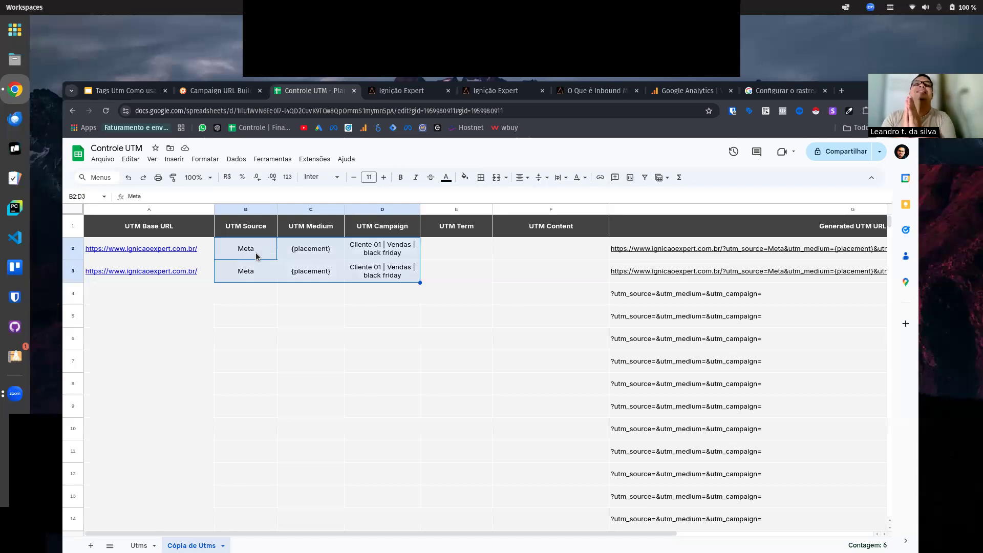
key(Delete)
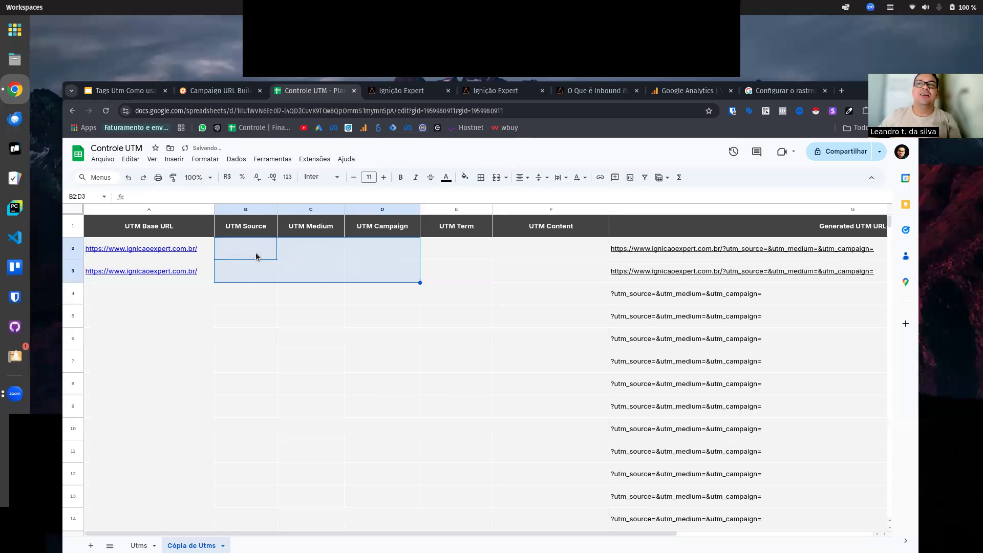
Step: Clear the UTM Base URL cells in rows 2 and 3
click(376, 358)
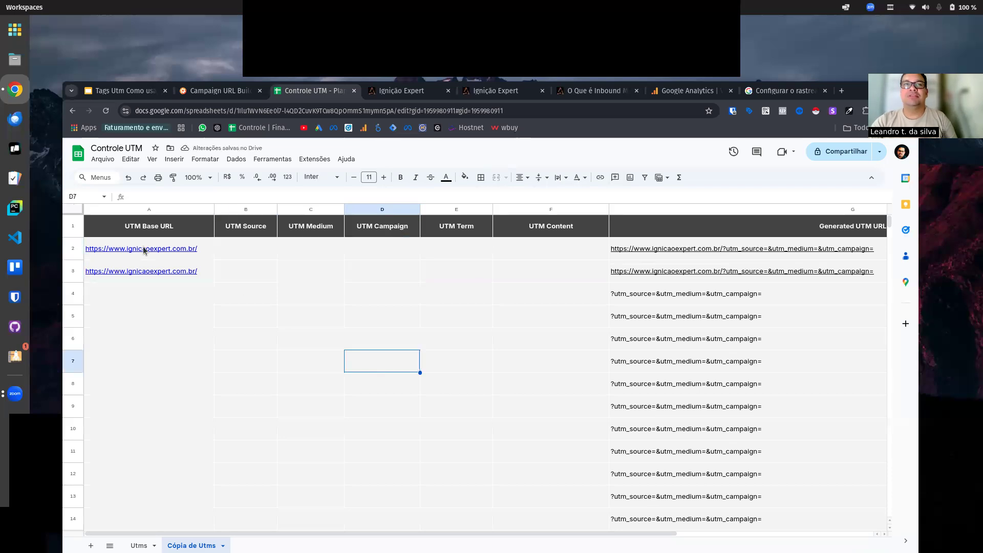
click(161, 250)
click(396, 361)
click(207, 256)
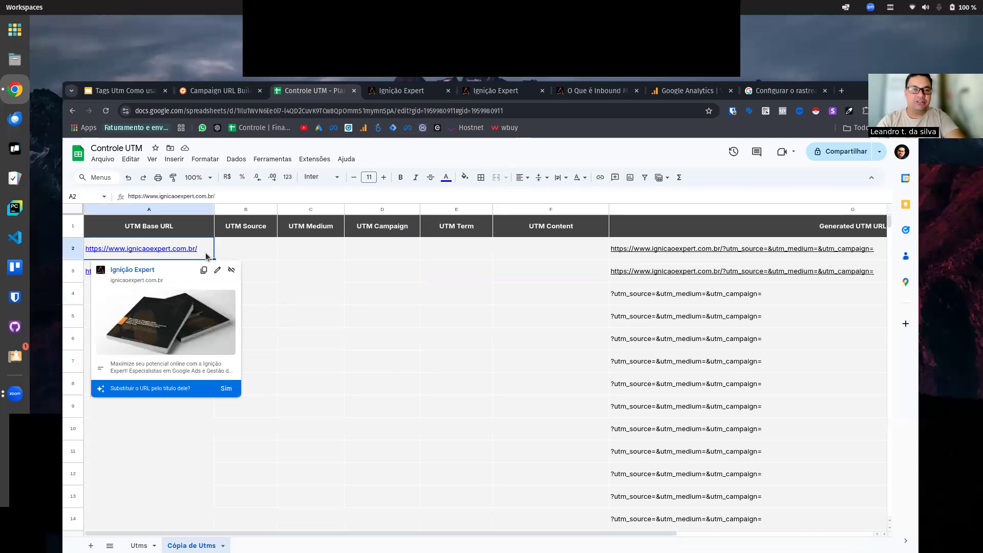
key(shift+Down)
key(Delete)
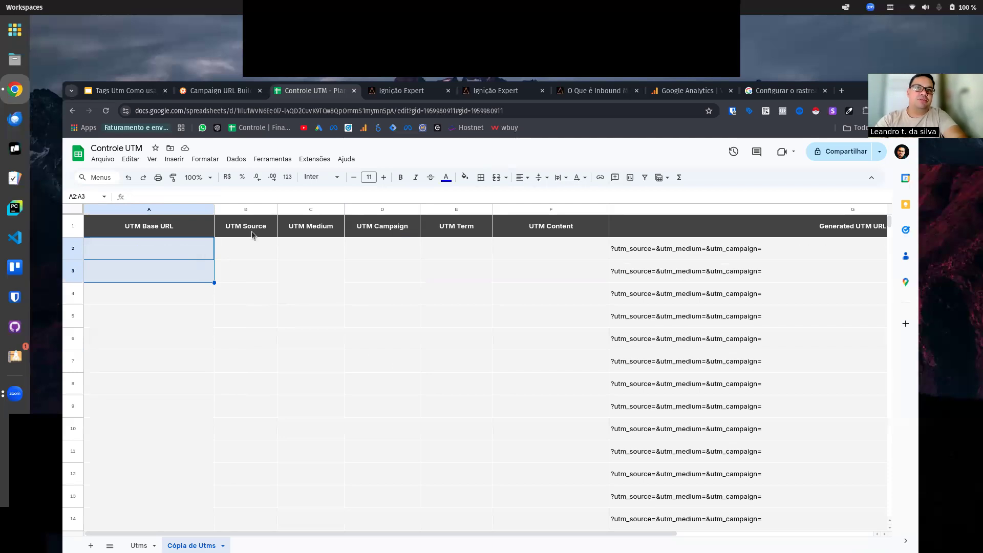
click(263, 253)
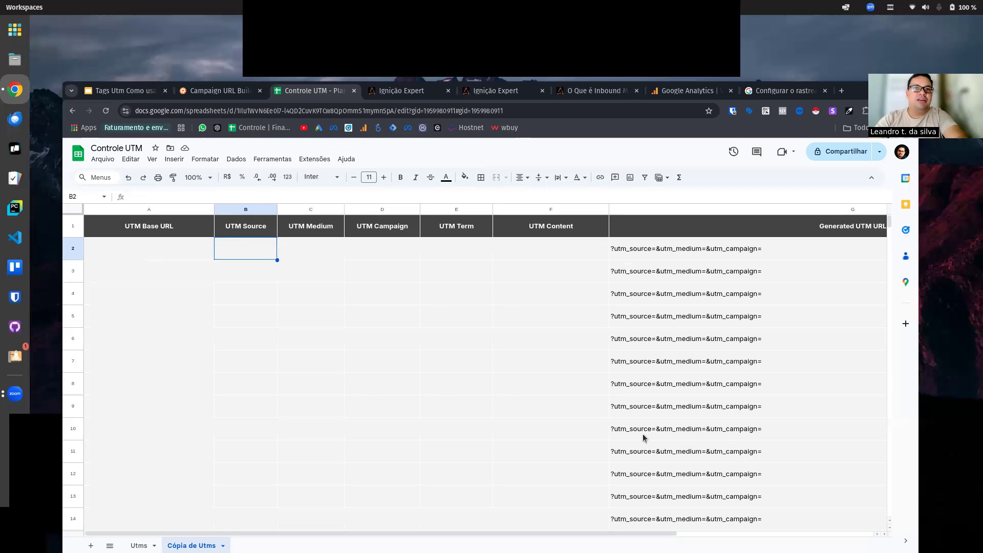
click(246, 270)
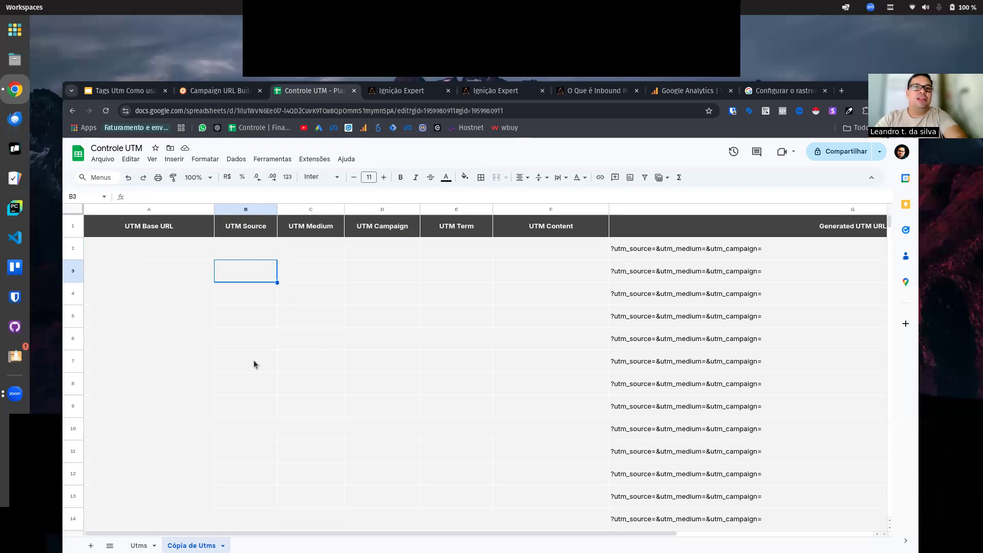
click(330, 311)
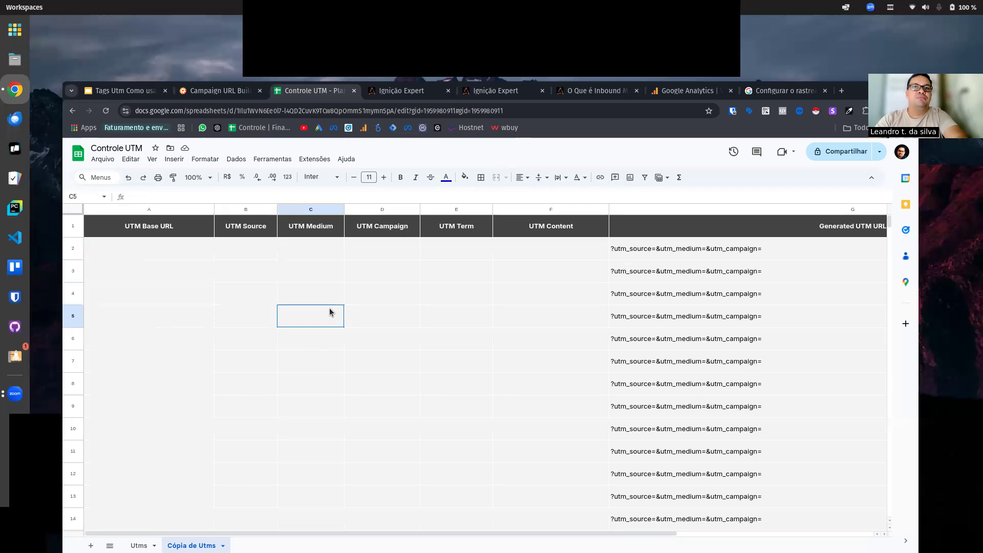
click(453, 316)
click(211, 301)
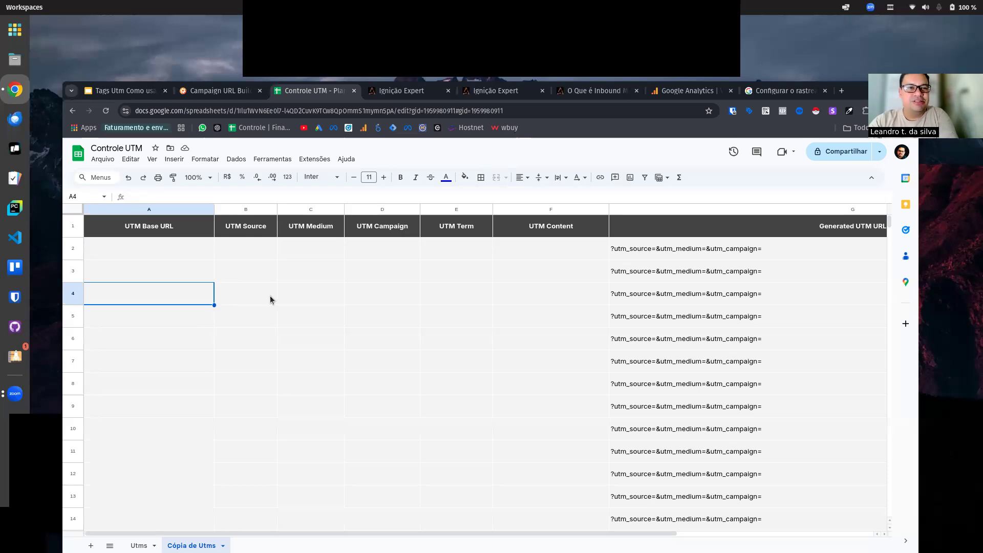
Step: Switch to the Zoom meeting and end it
click(700, 27)
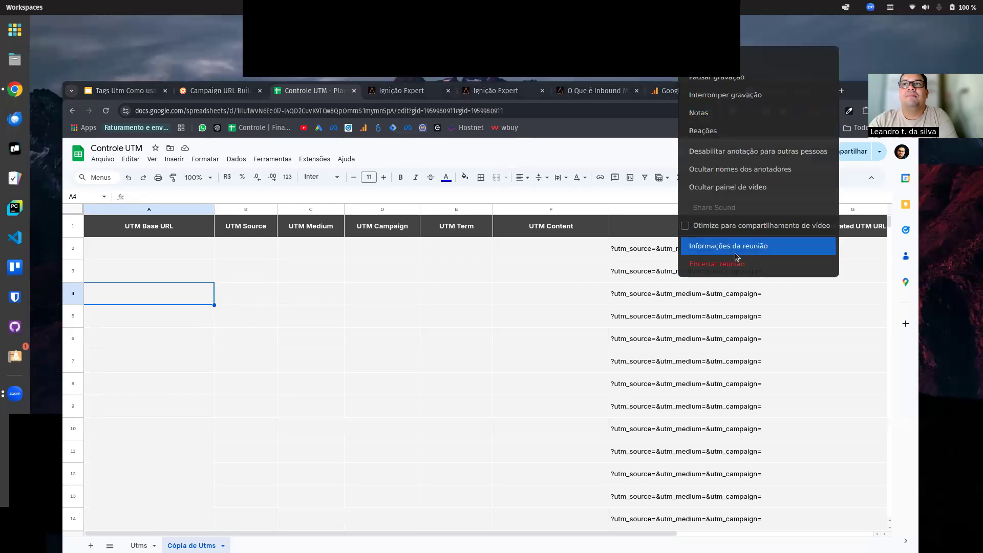
click(727, 266)
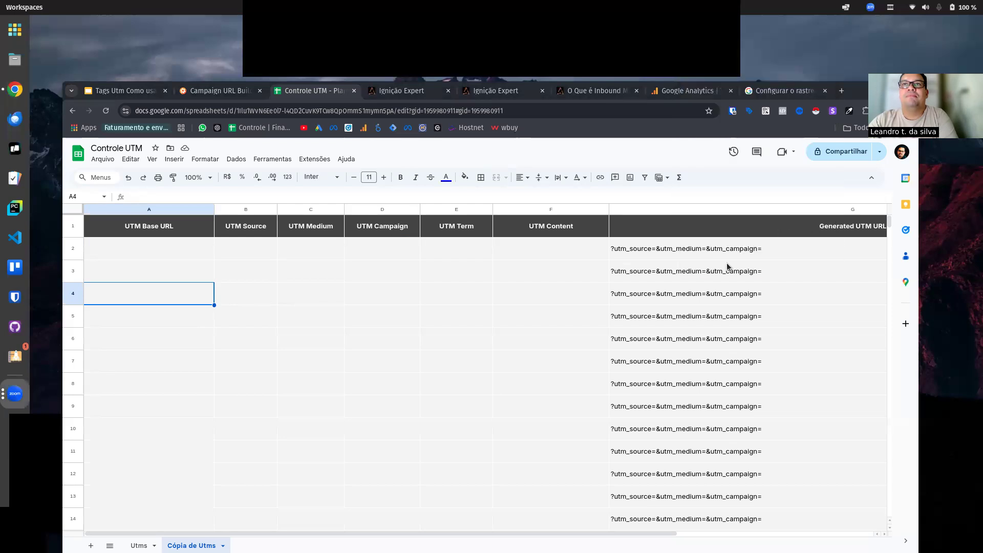